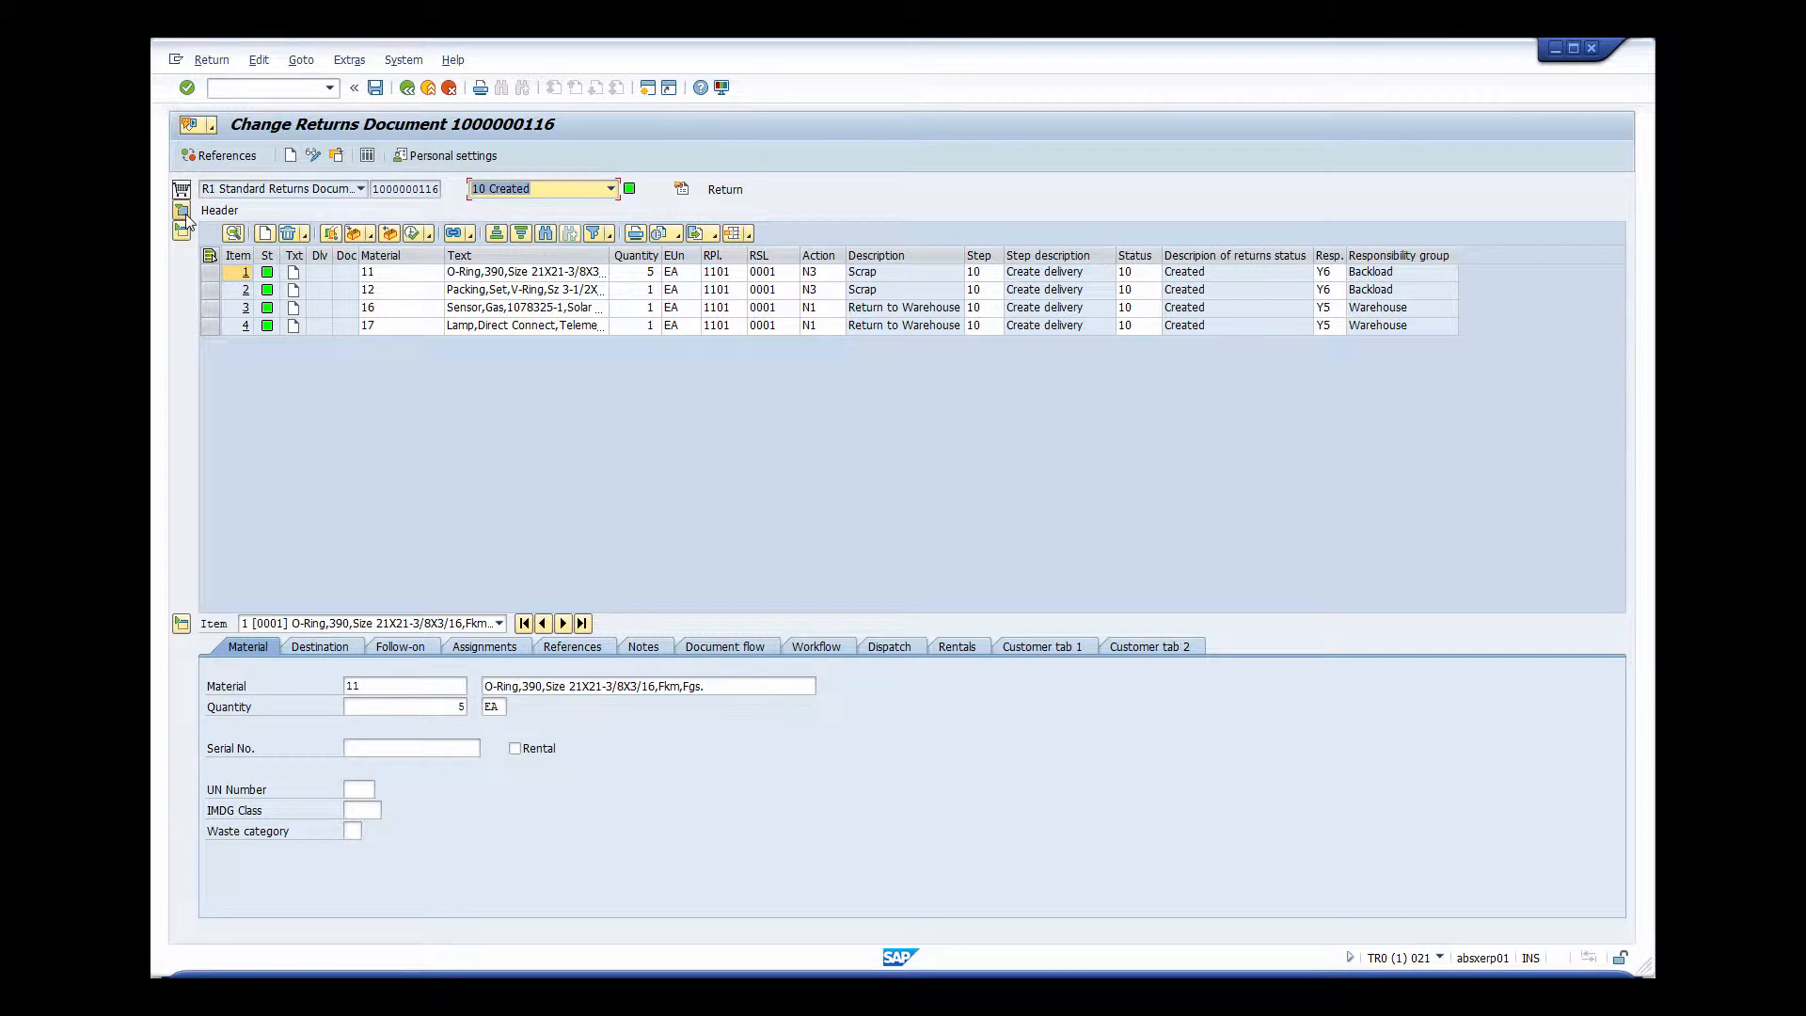
- Expand the header section of the returns document, and collapse and re-expand the item details
click(182, 211)
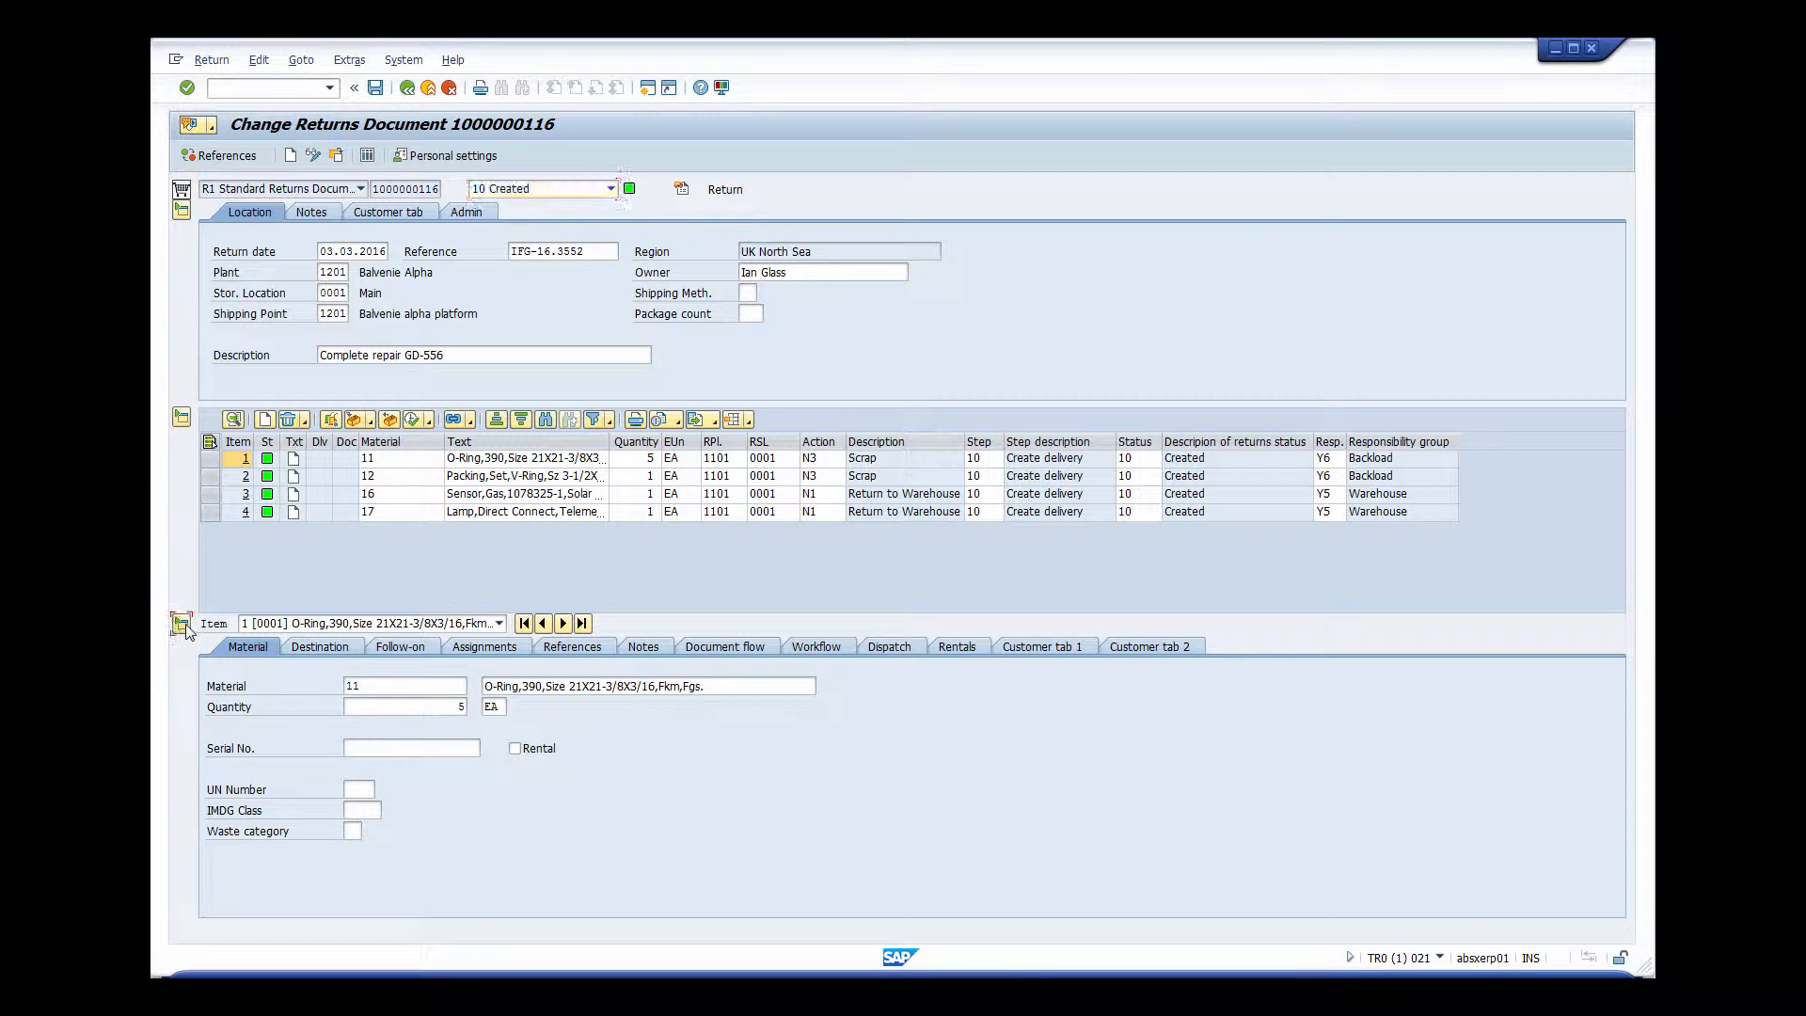
click(183, 624)
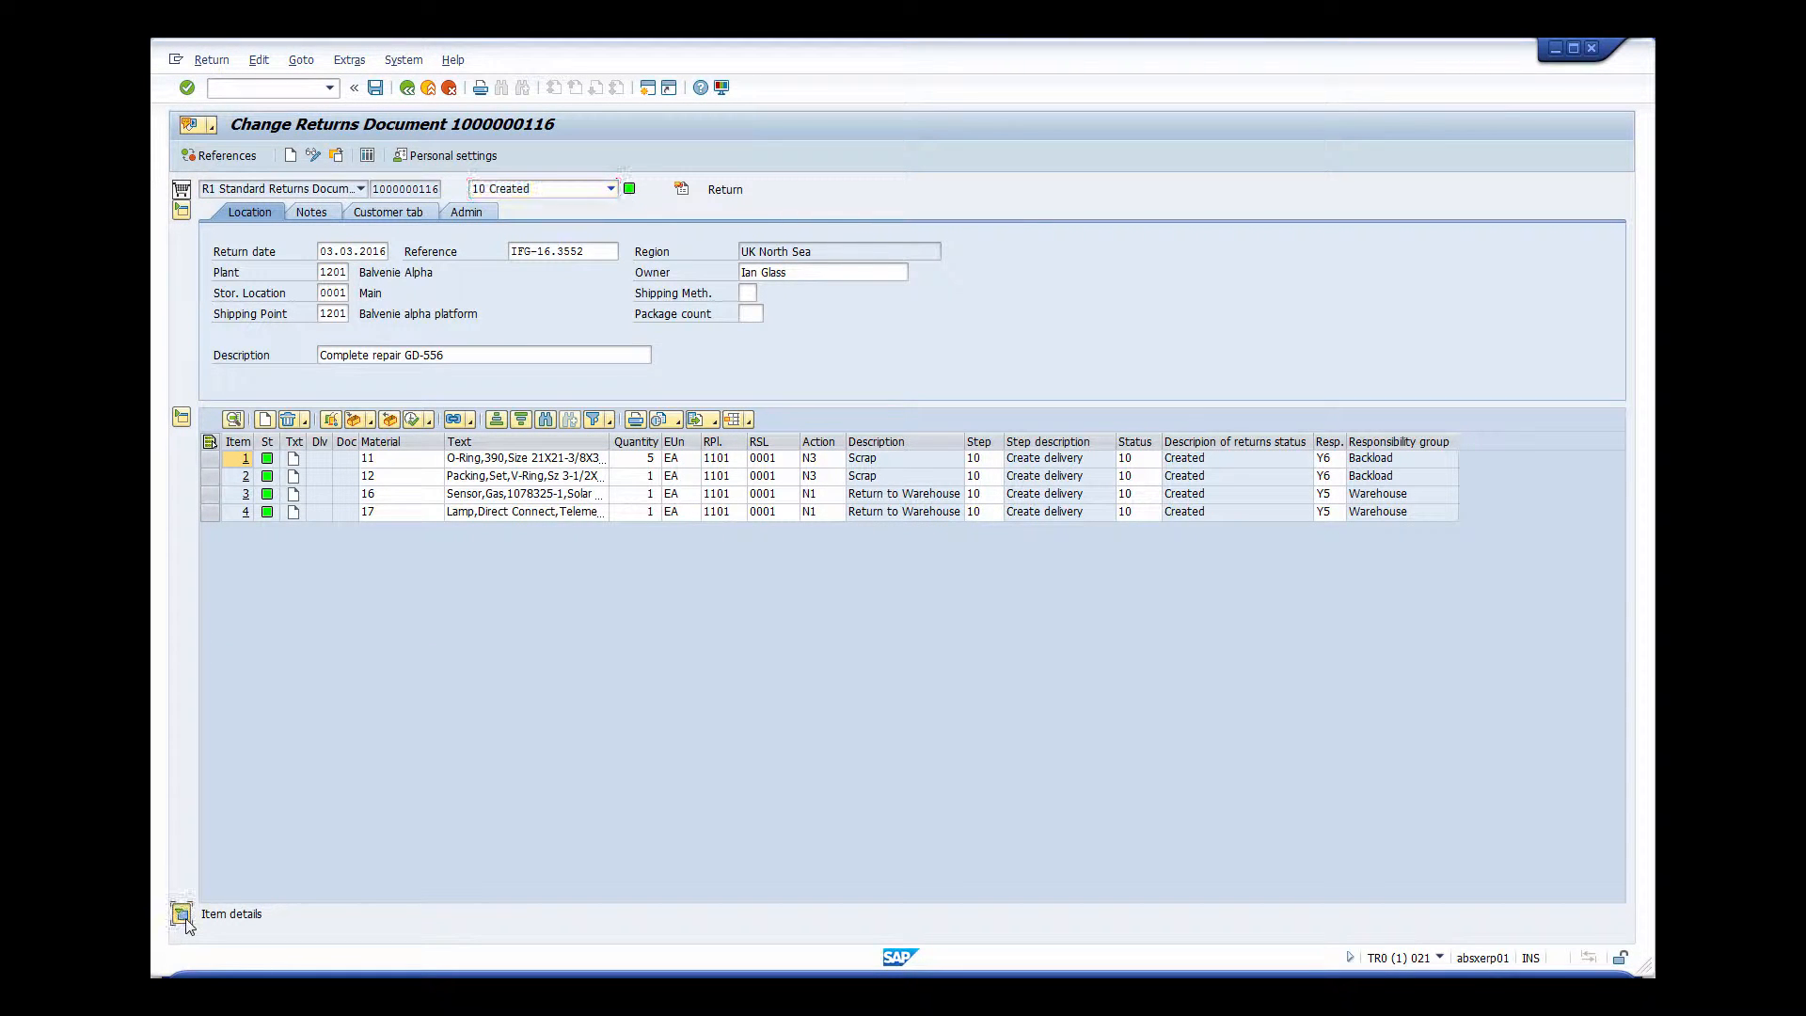
click(183, 915)
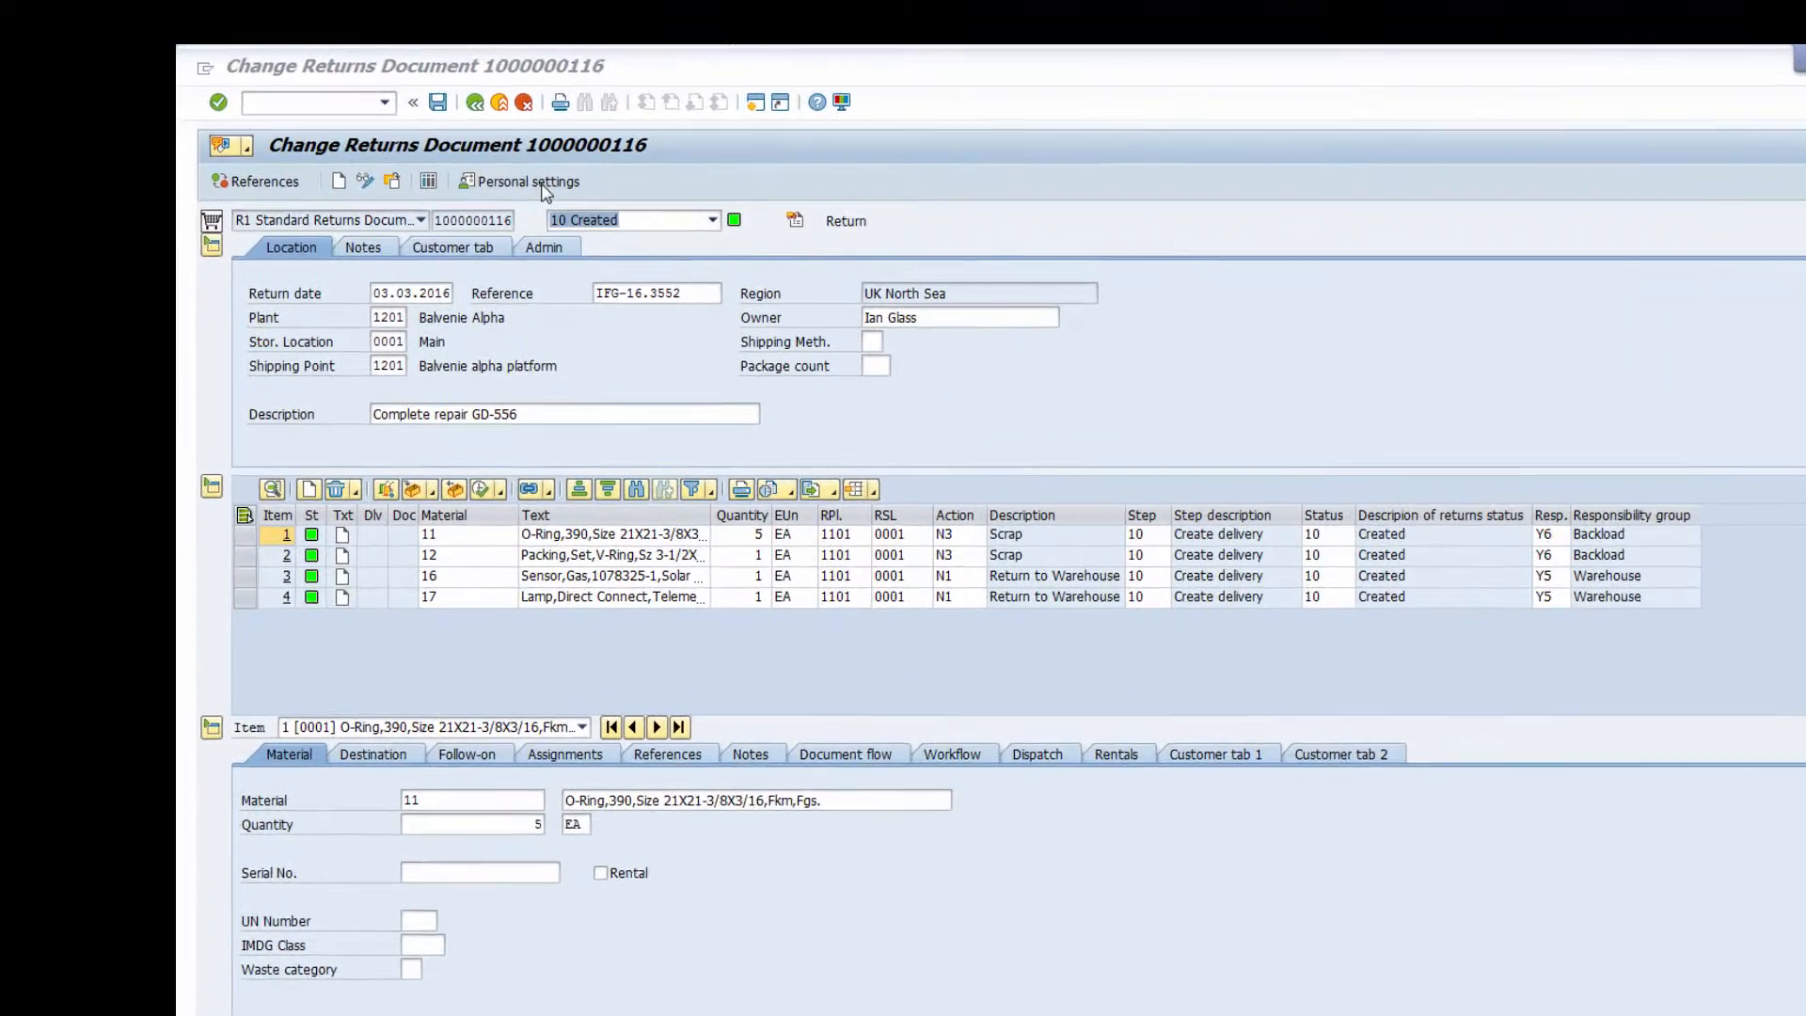
- Review the item defaults in the personal settings and leave them without saving
click(464, 156)
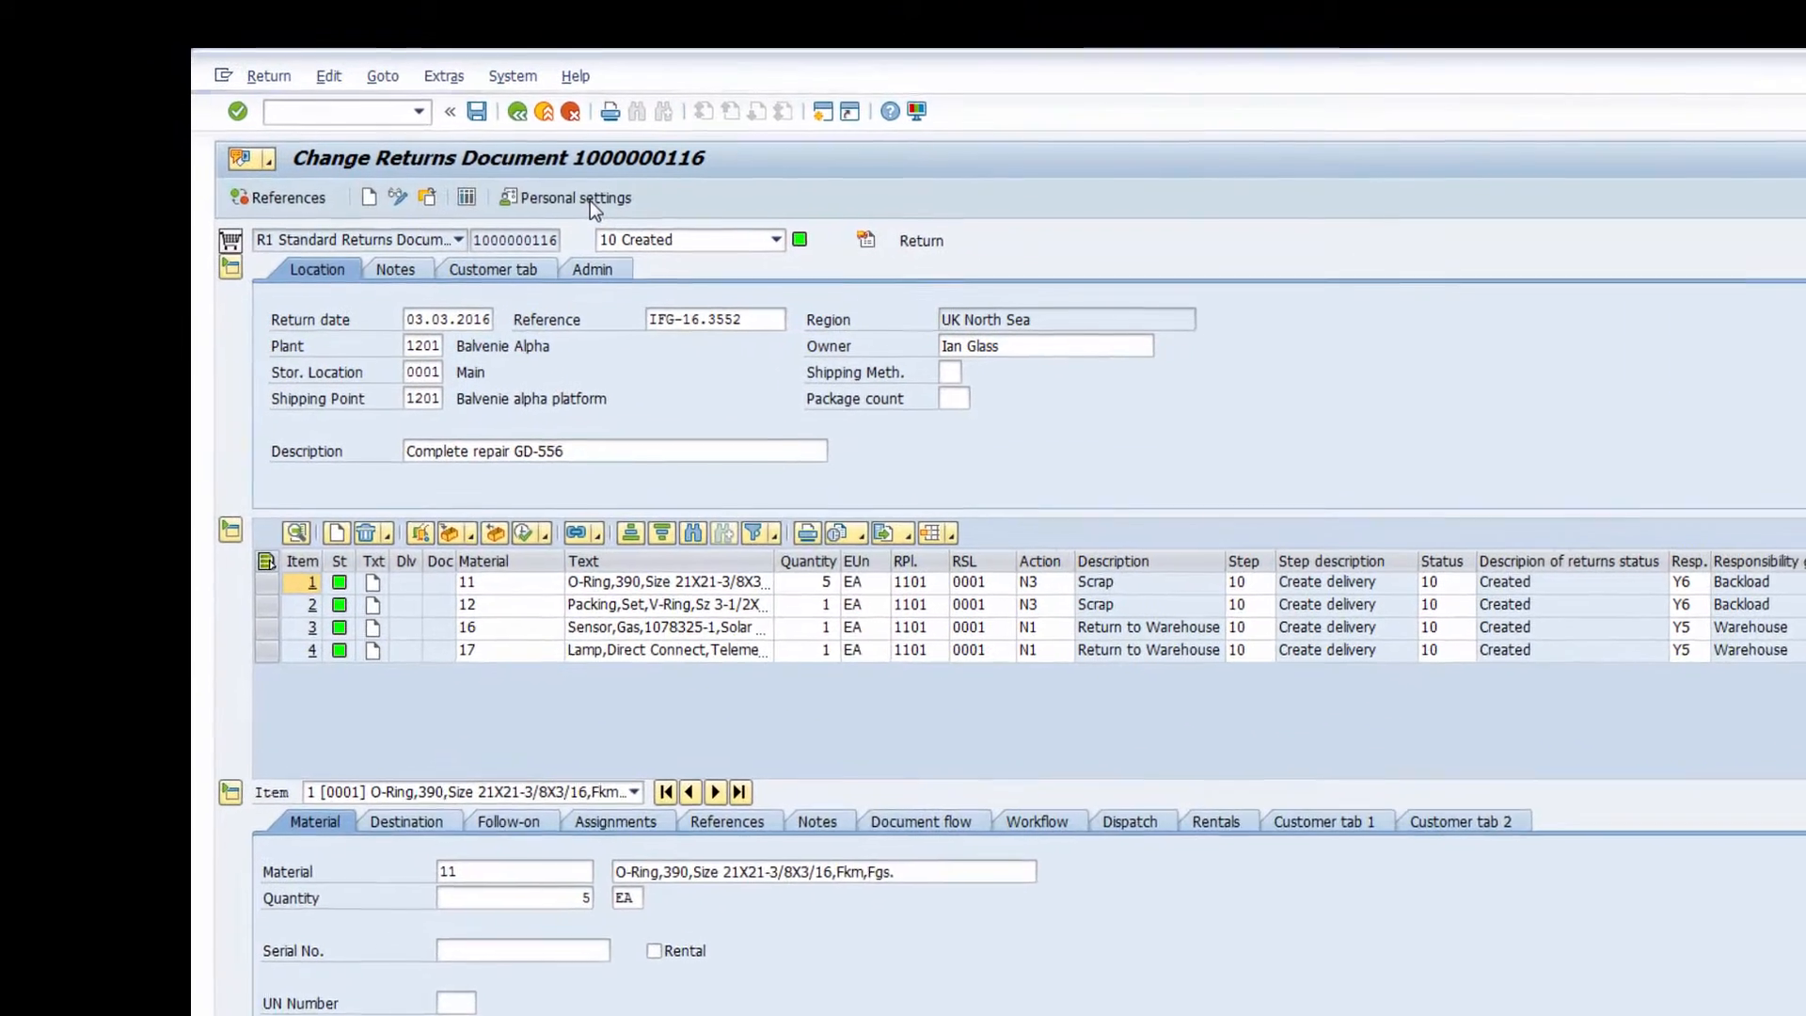
click(419, 397)
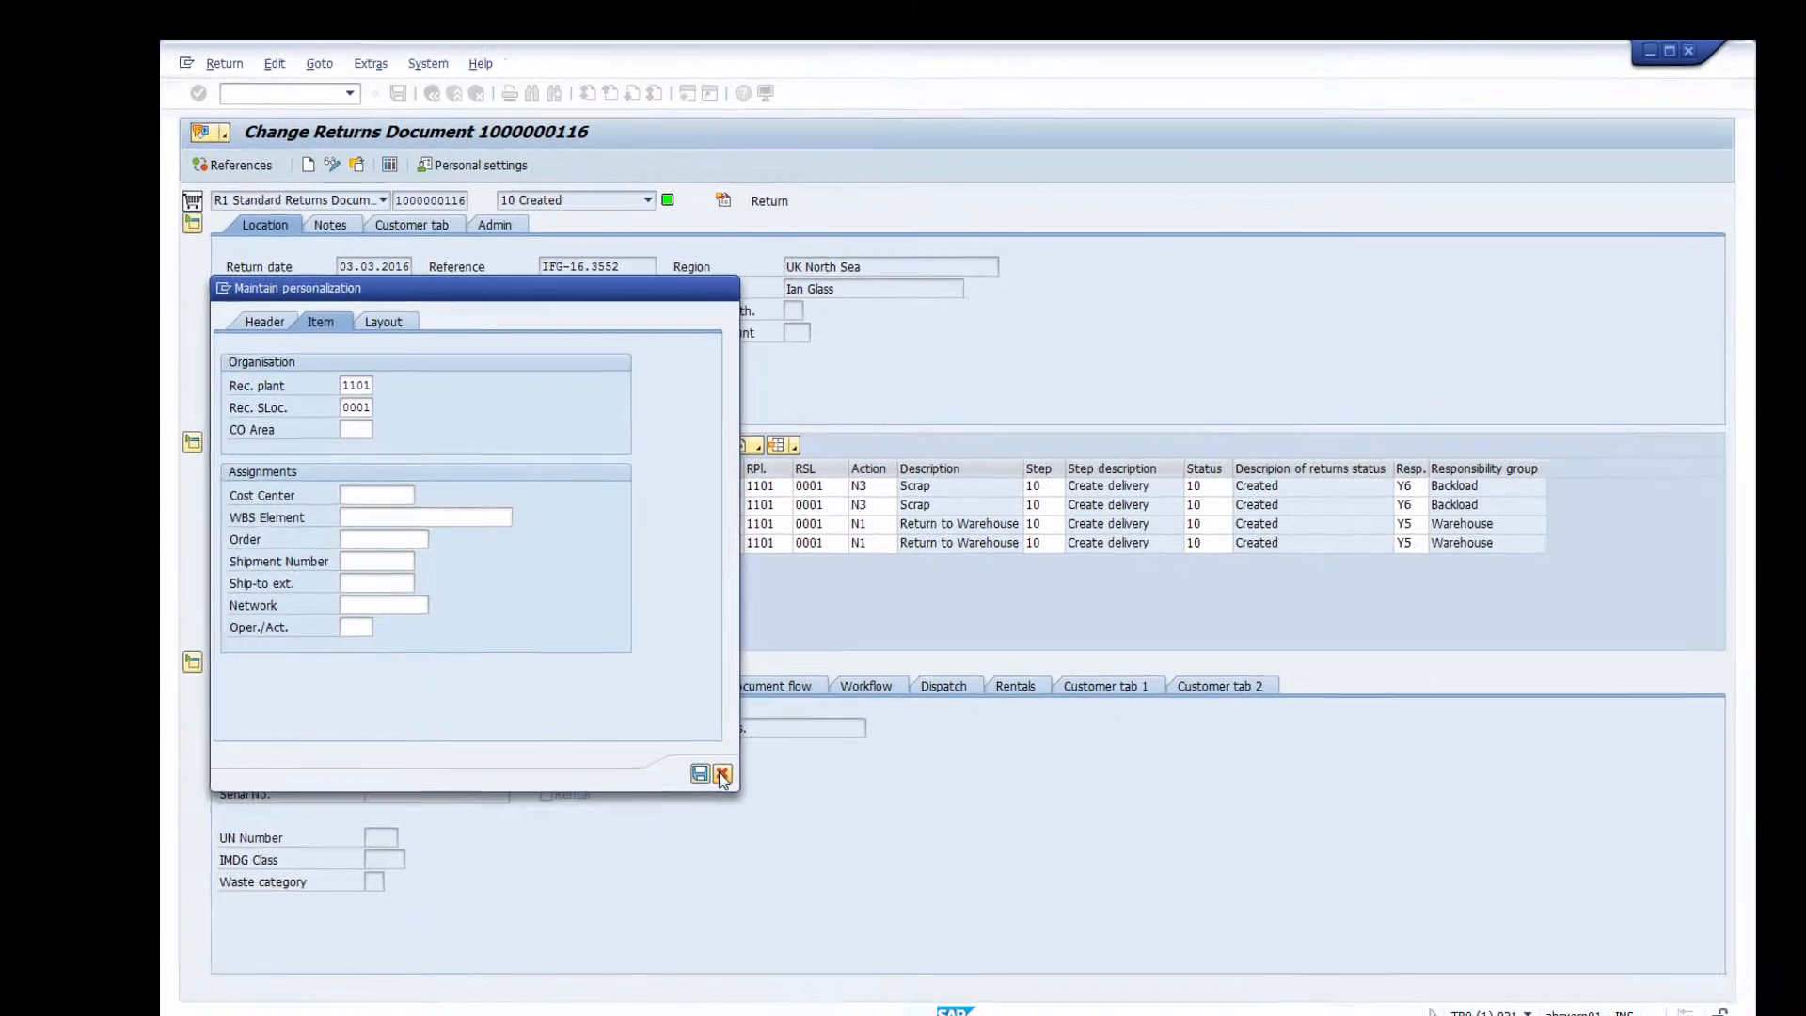
click(860, 950)
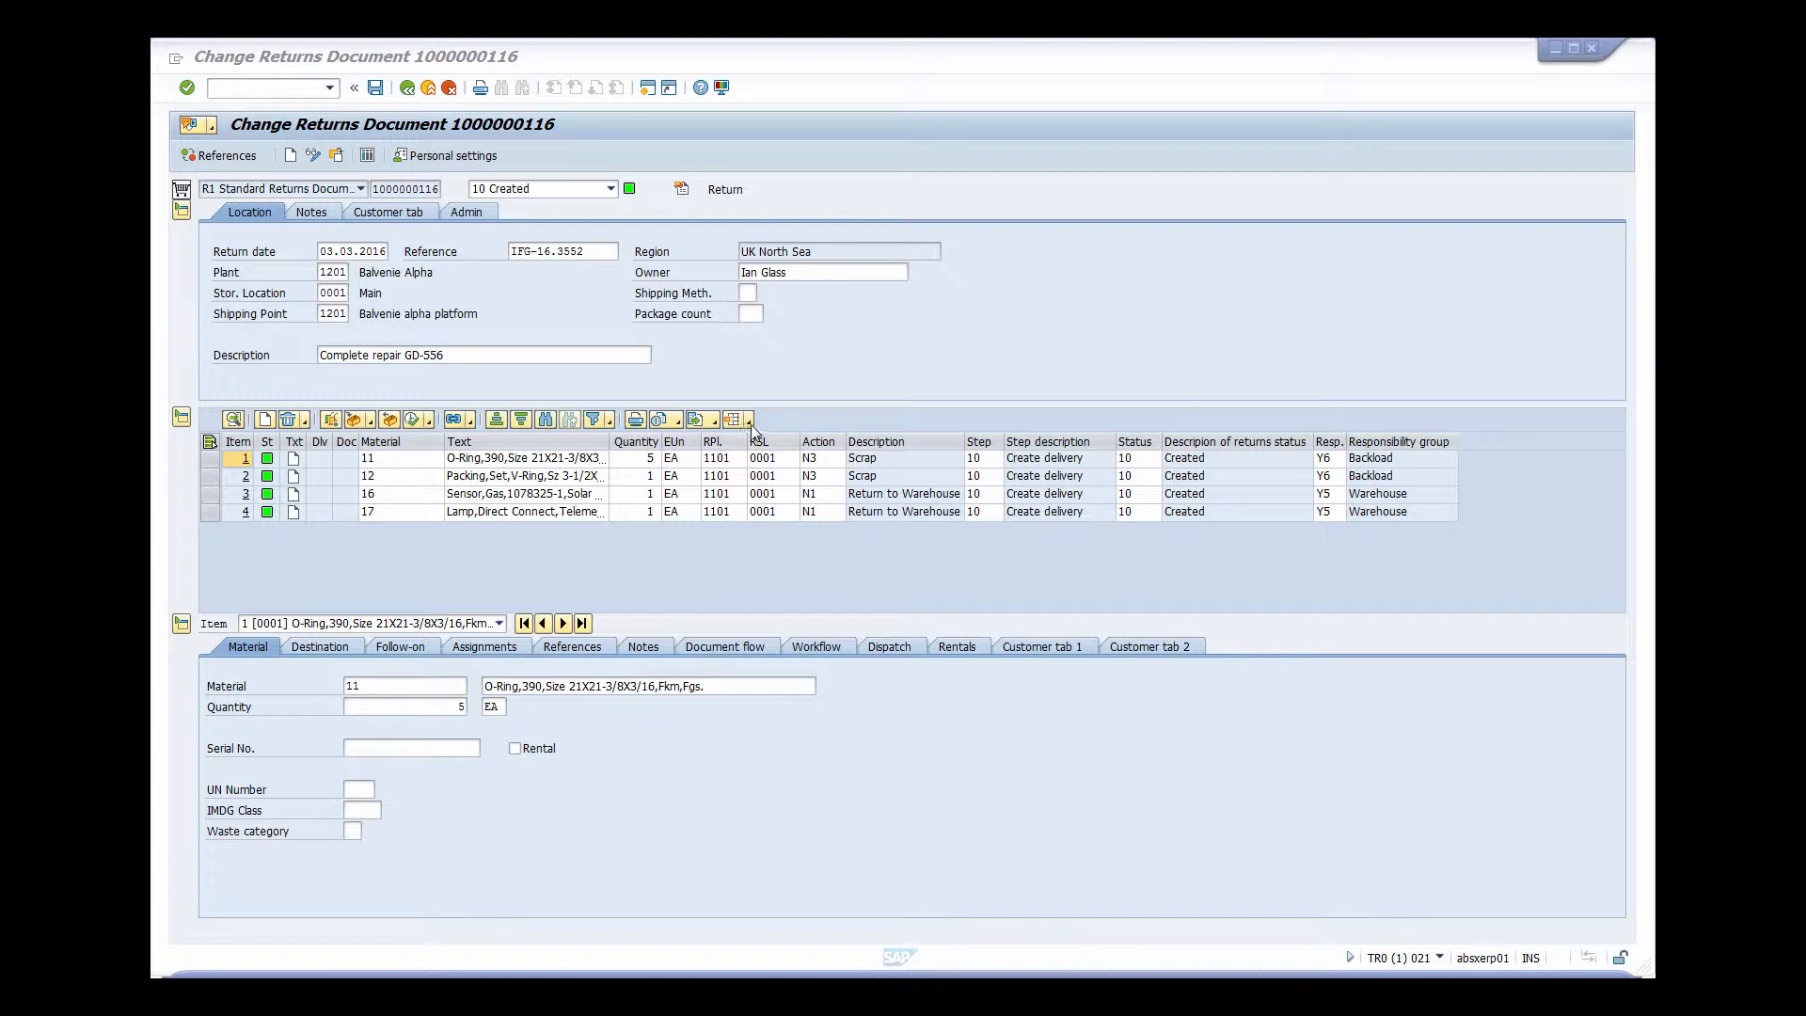
- Apply the /RESP Responsibility group layout to the returns item list
click(750, 423)
click(773, 450)
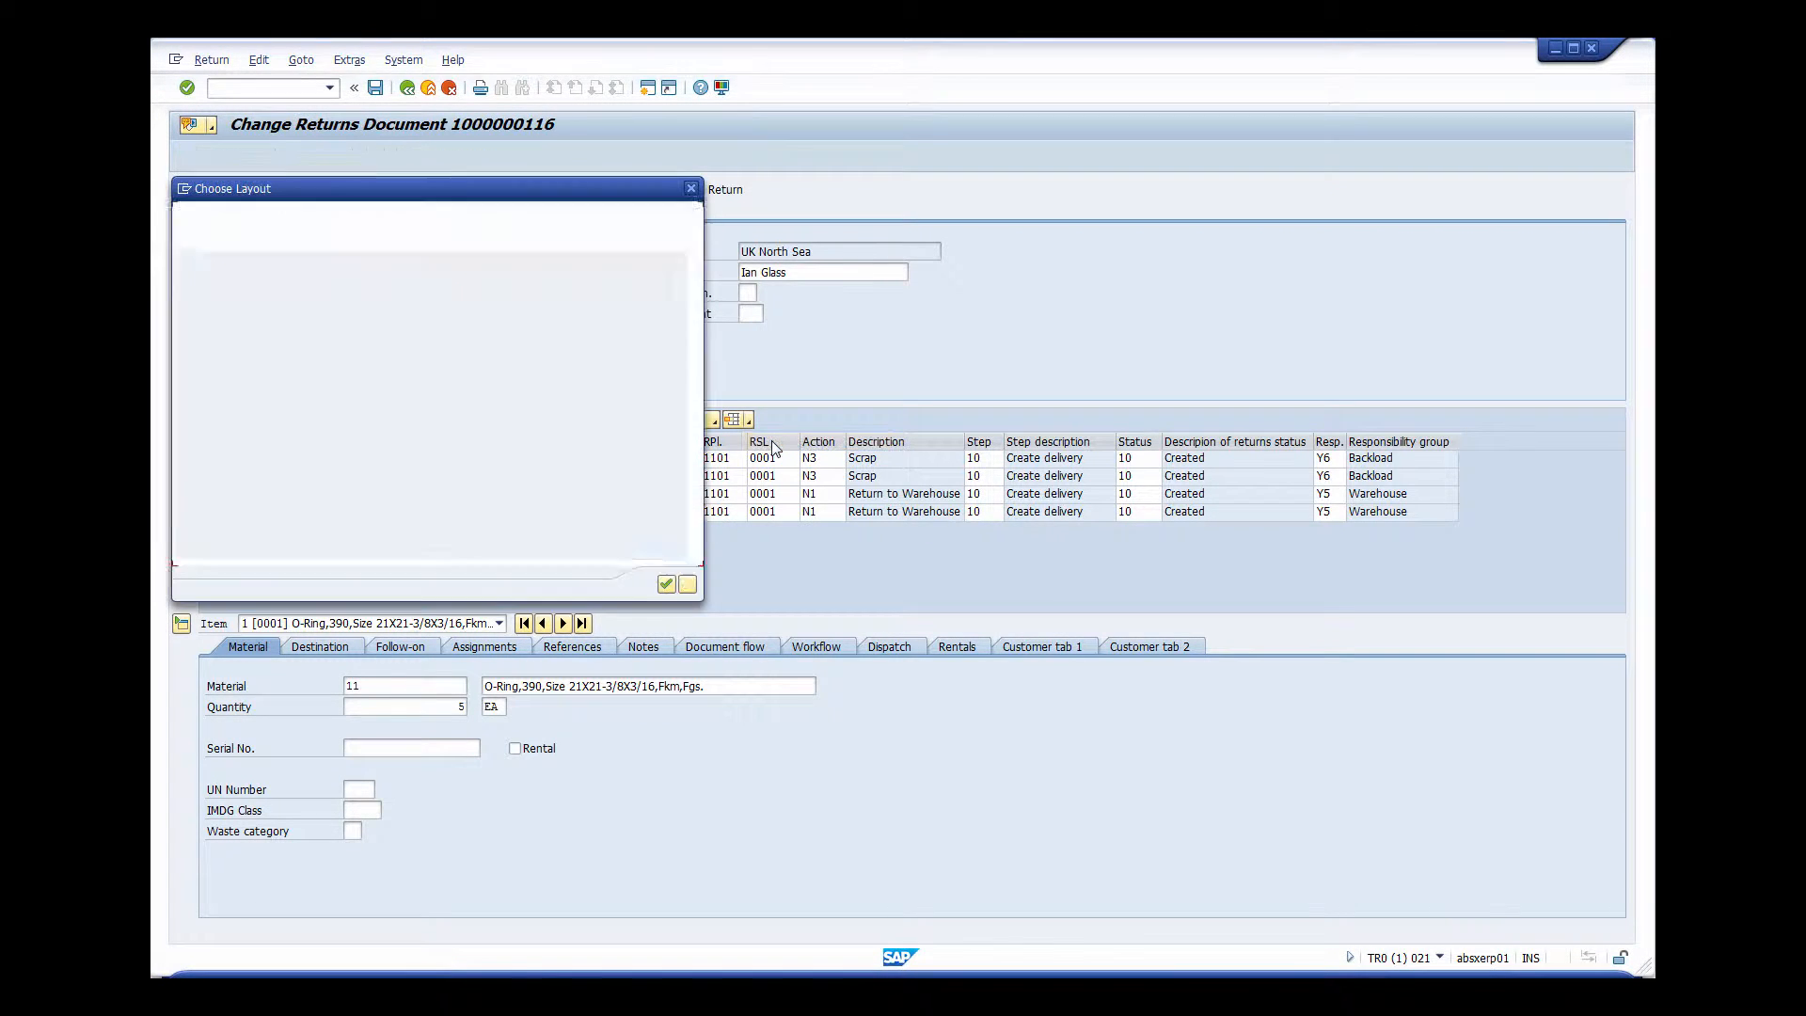
double_click(204, 277)
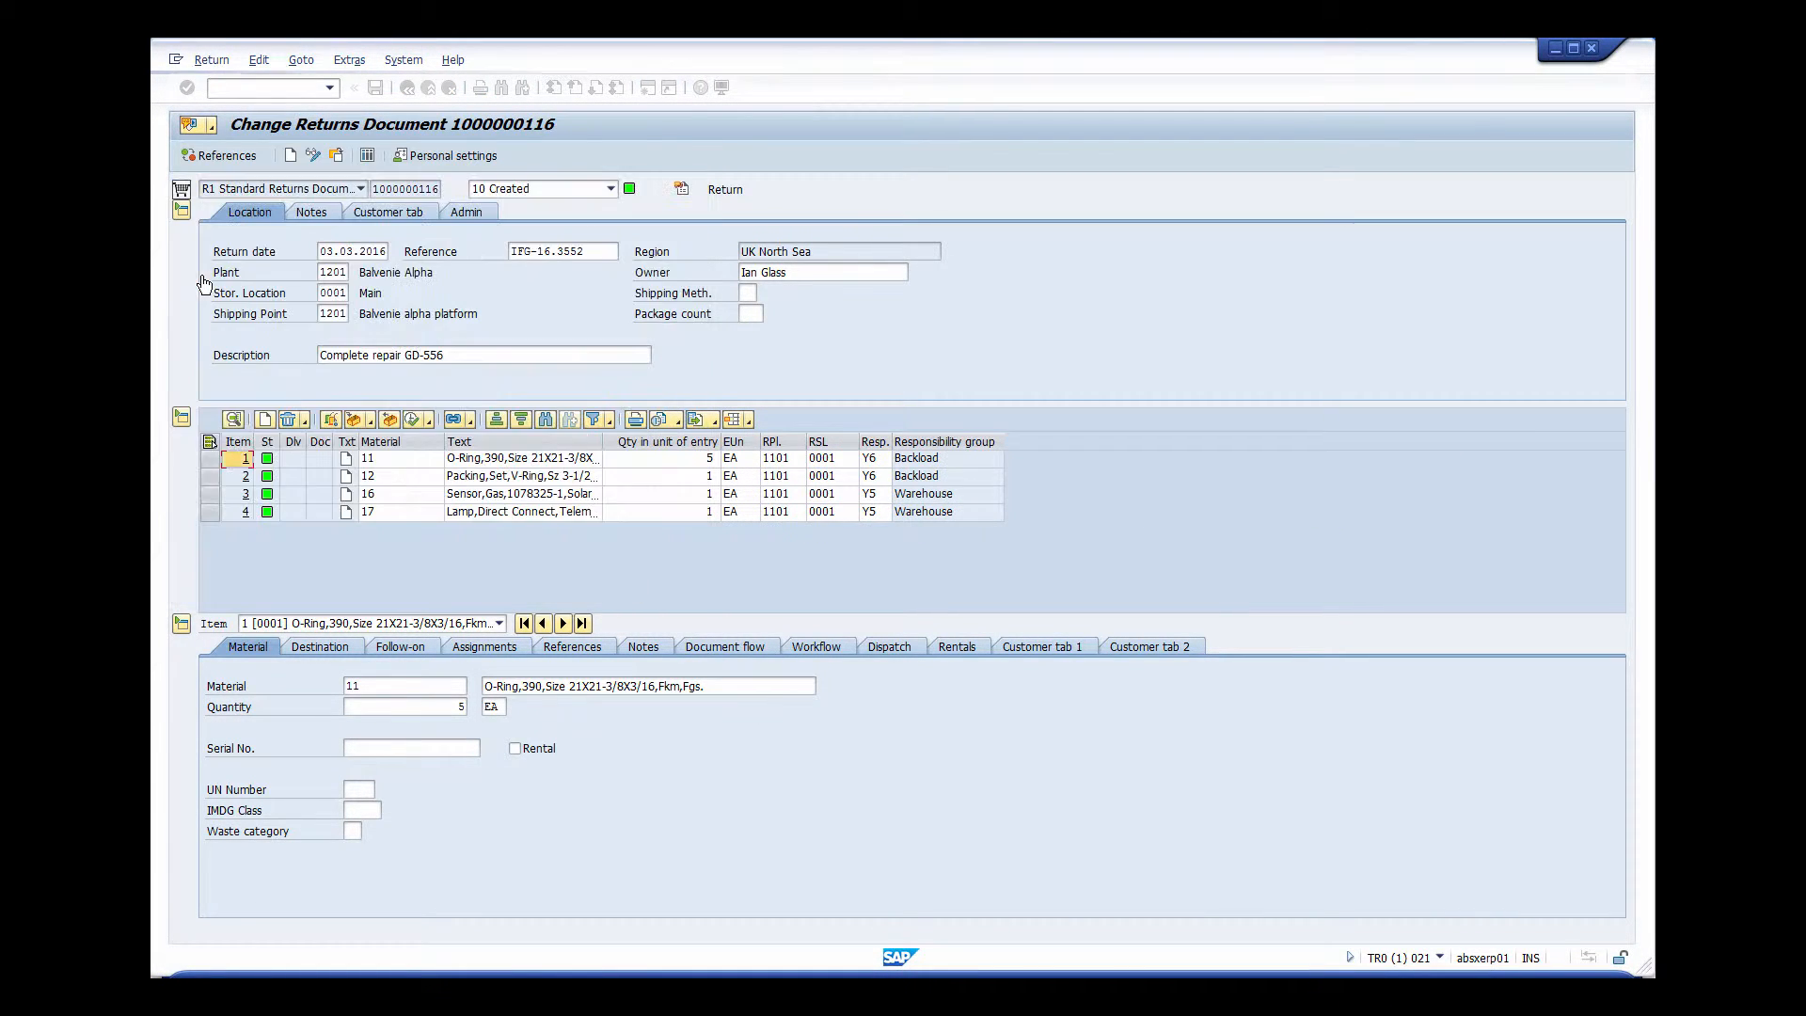
- Switch the returns item list back to the /STANDARD Standard layout
click(753, 421)
click(773, 455)
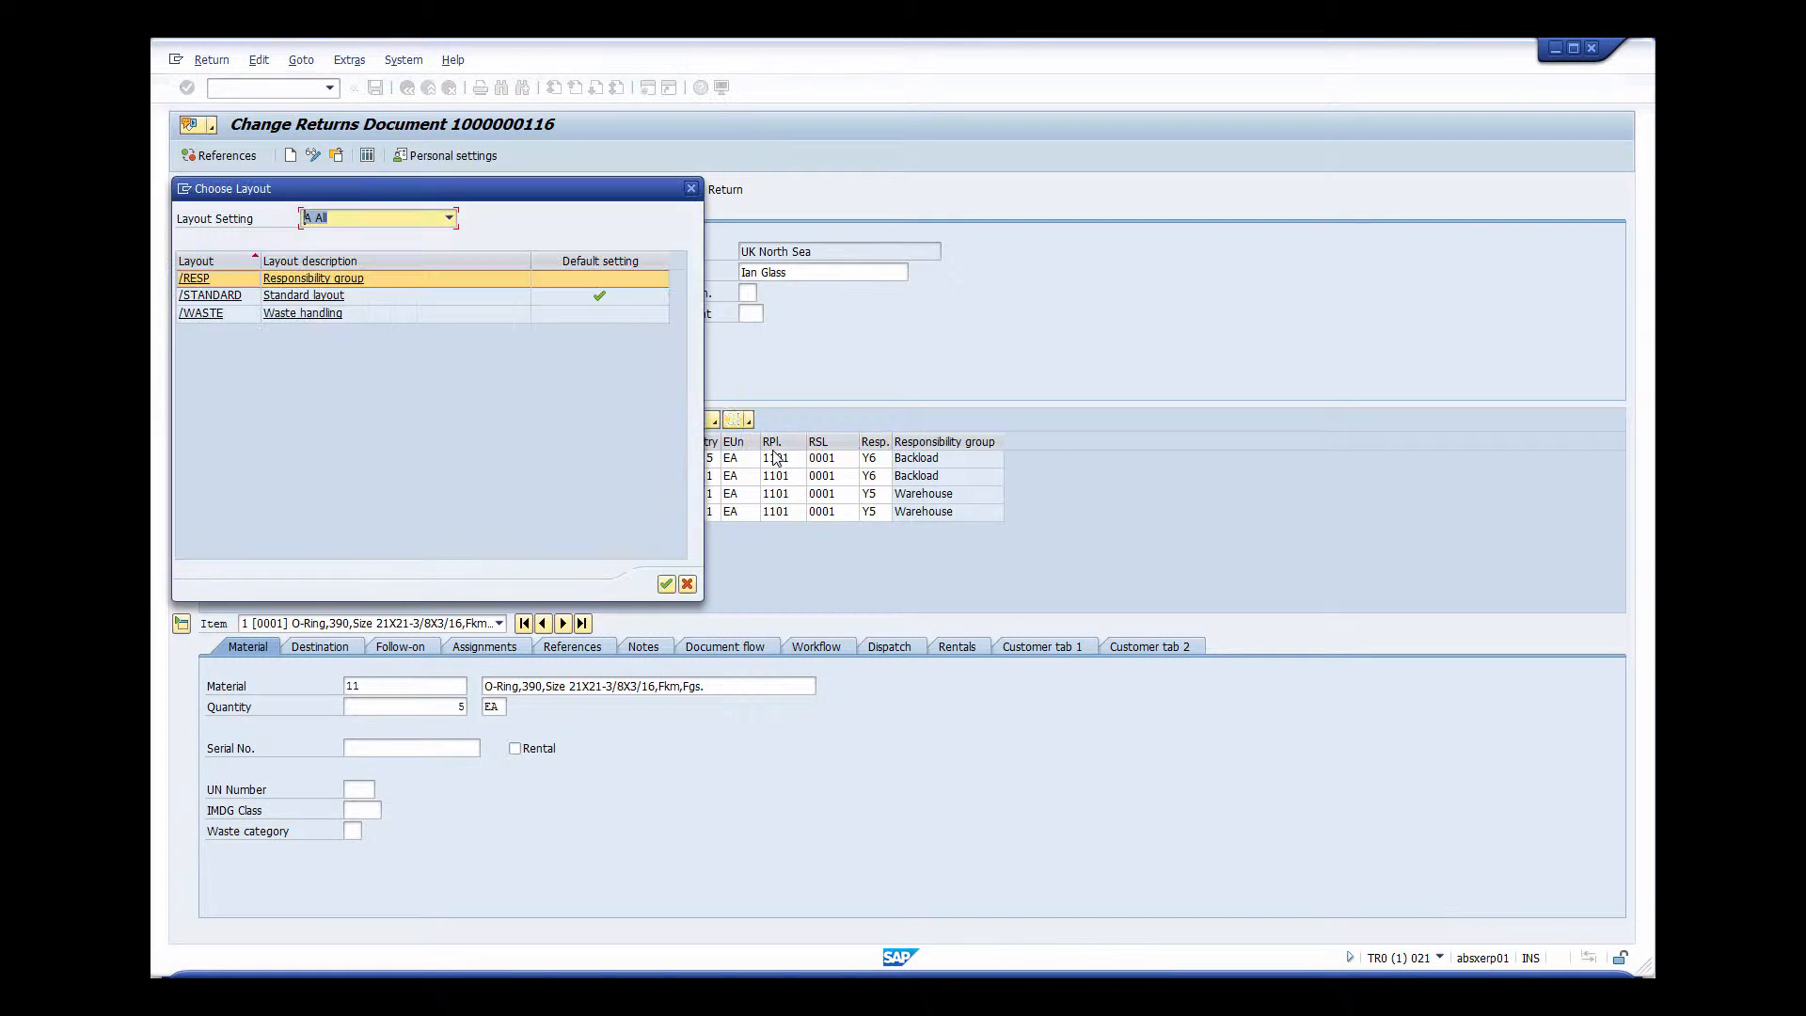
double_click(200, 295)
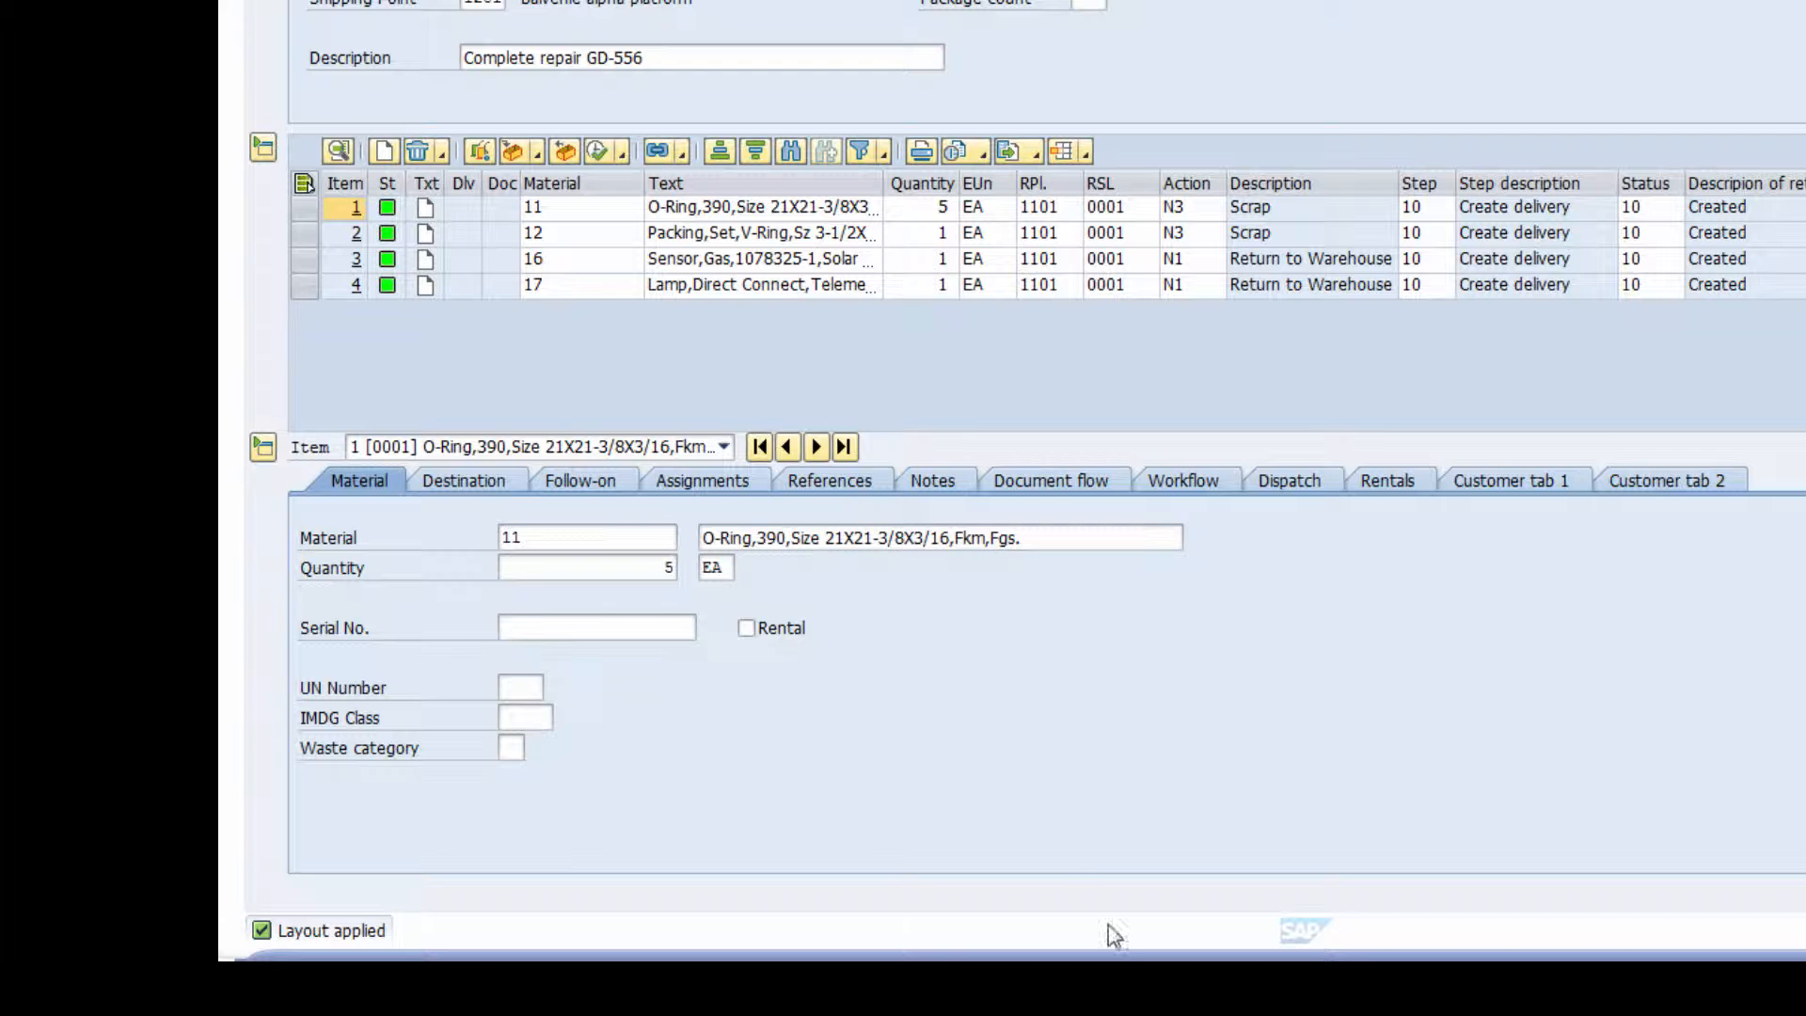
- Show the material details of item 2 and those of item 3
click(814, 448)
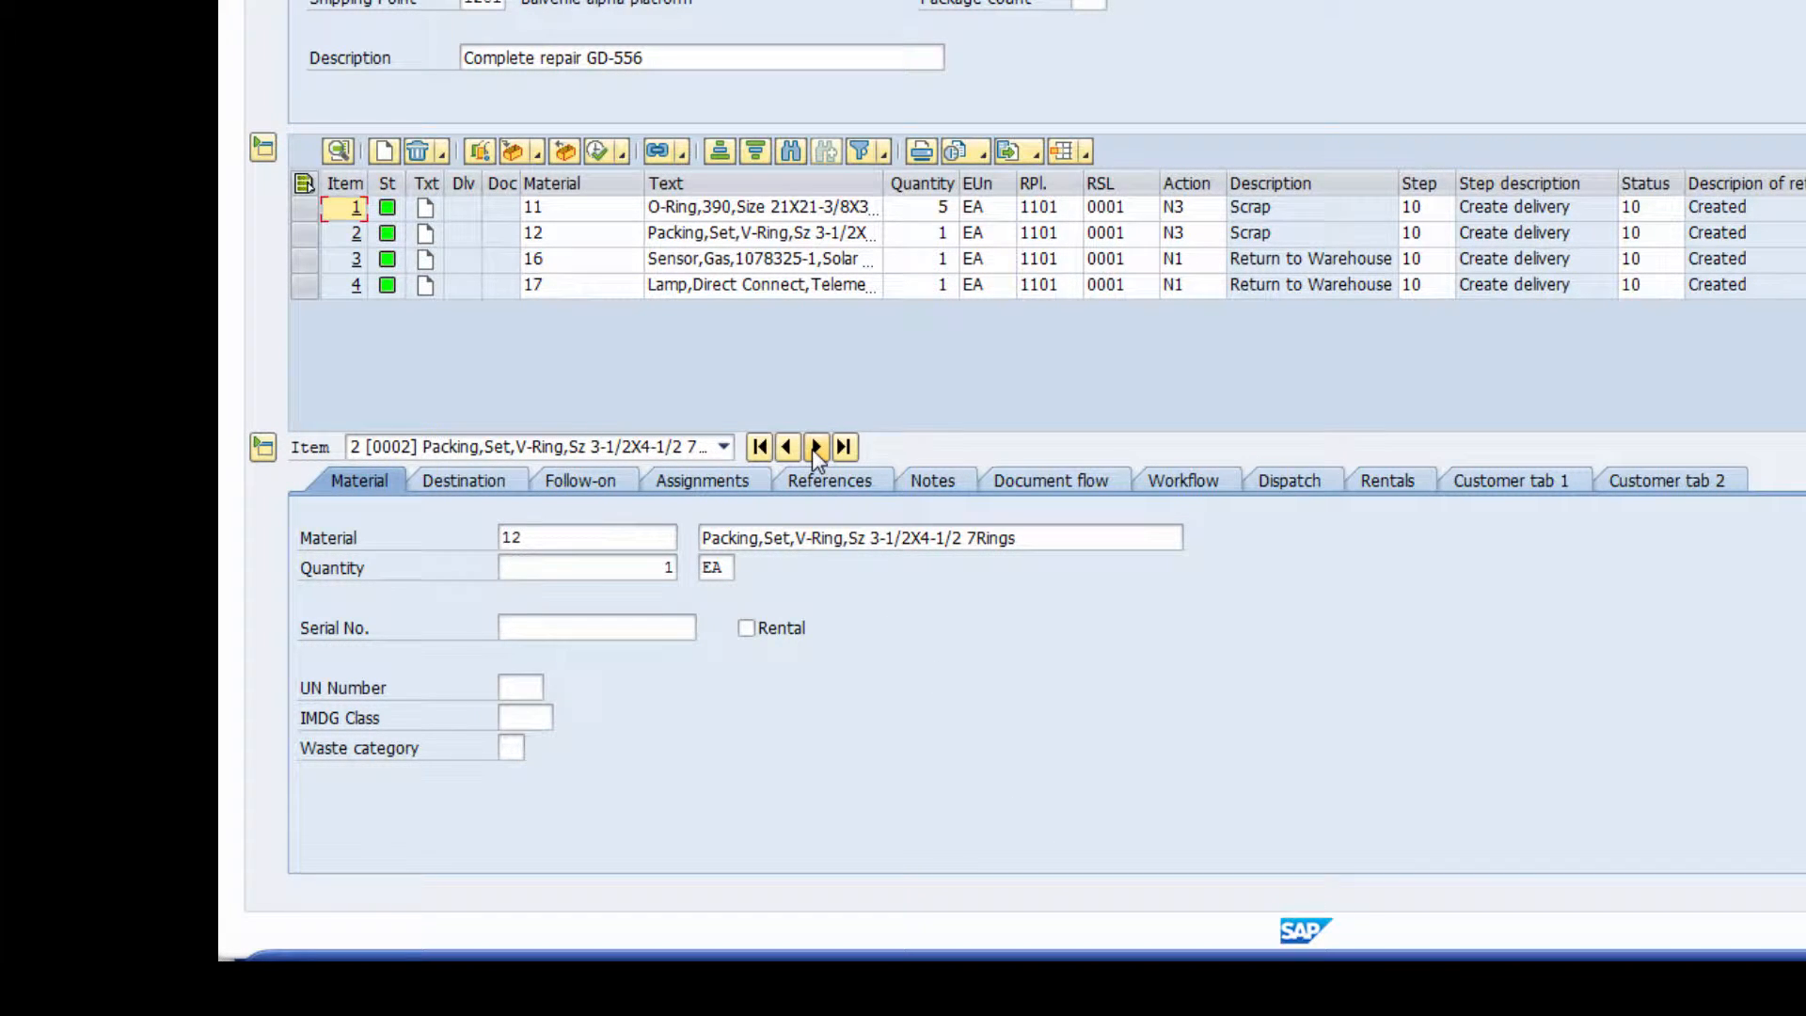
click(357, 260)
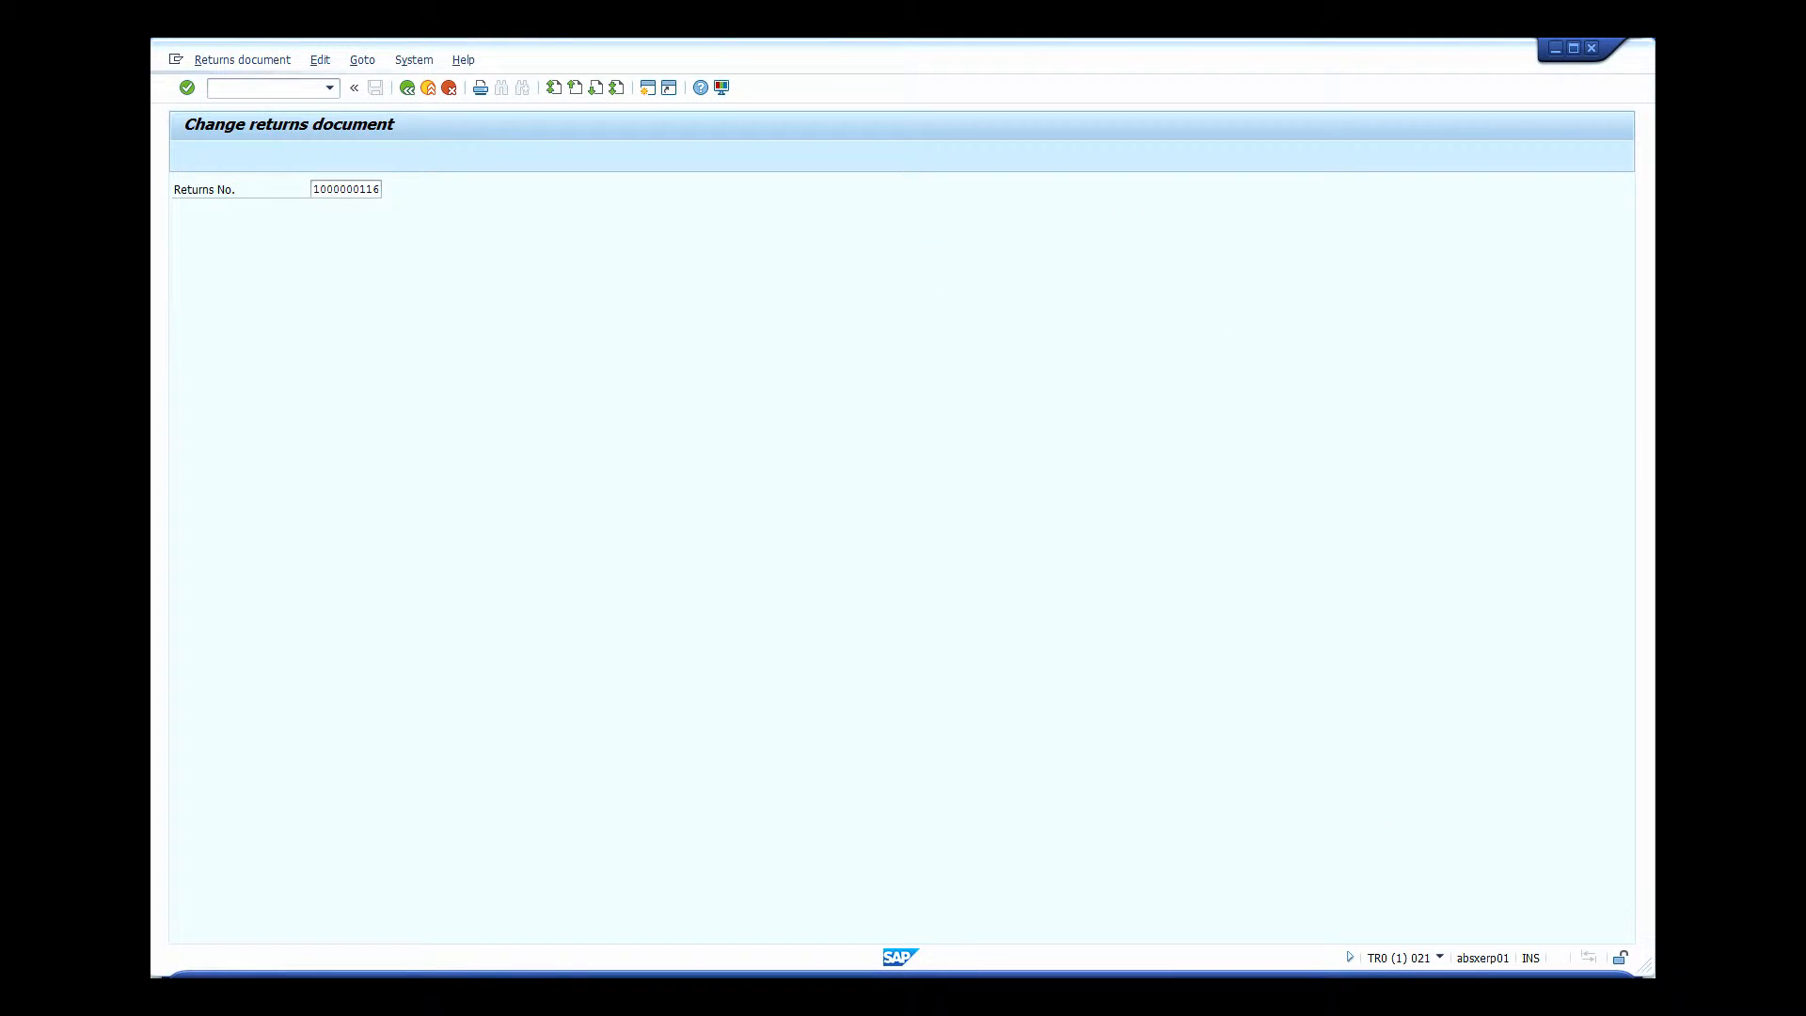
- Open the returns document in the classic change transaction and run its add-with-reference selection of PM orders for plant 1201
key(Return)
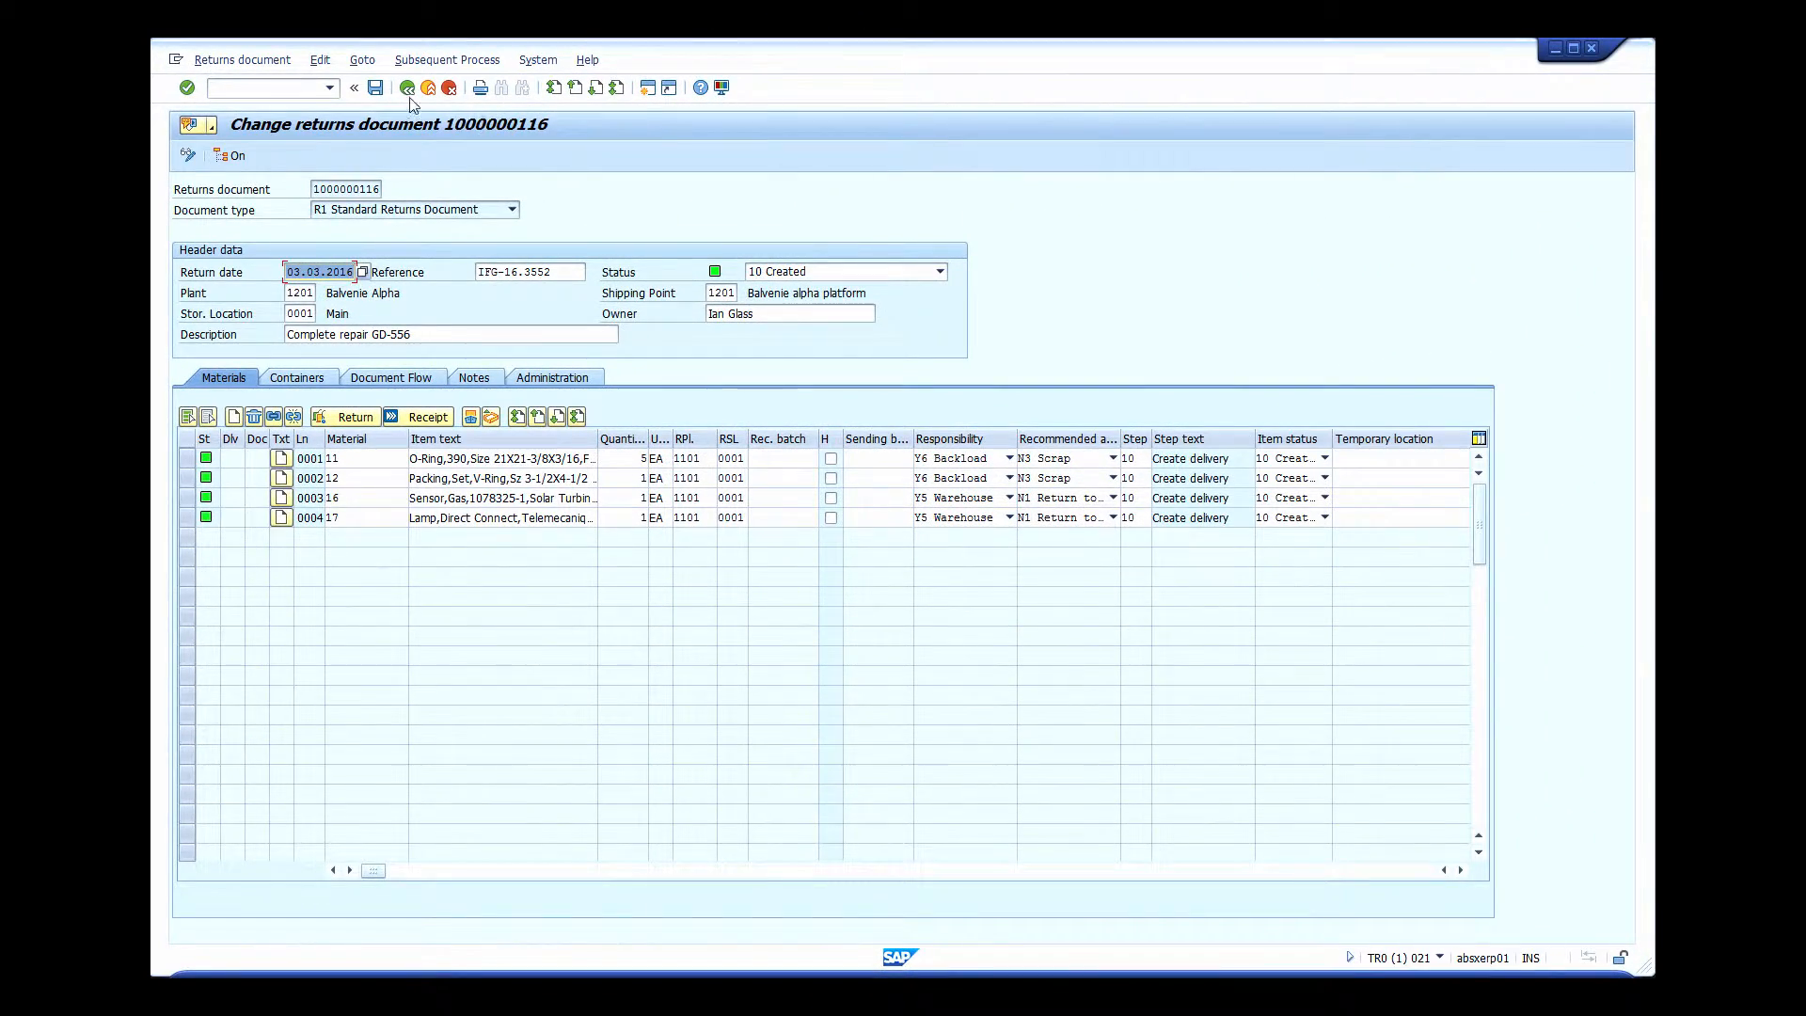
click(320, 60)
mouse_move(395, 103)
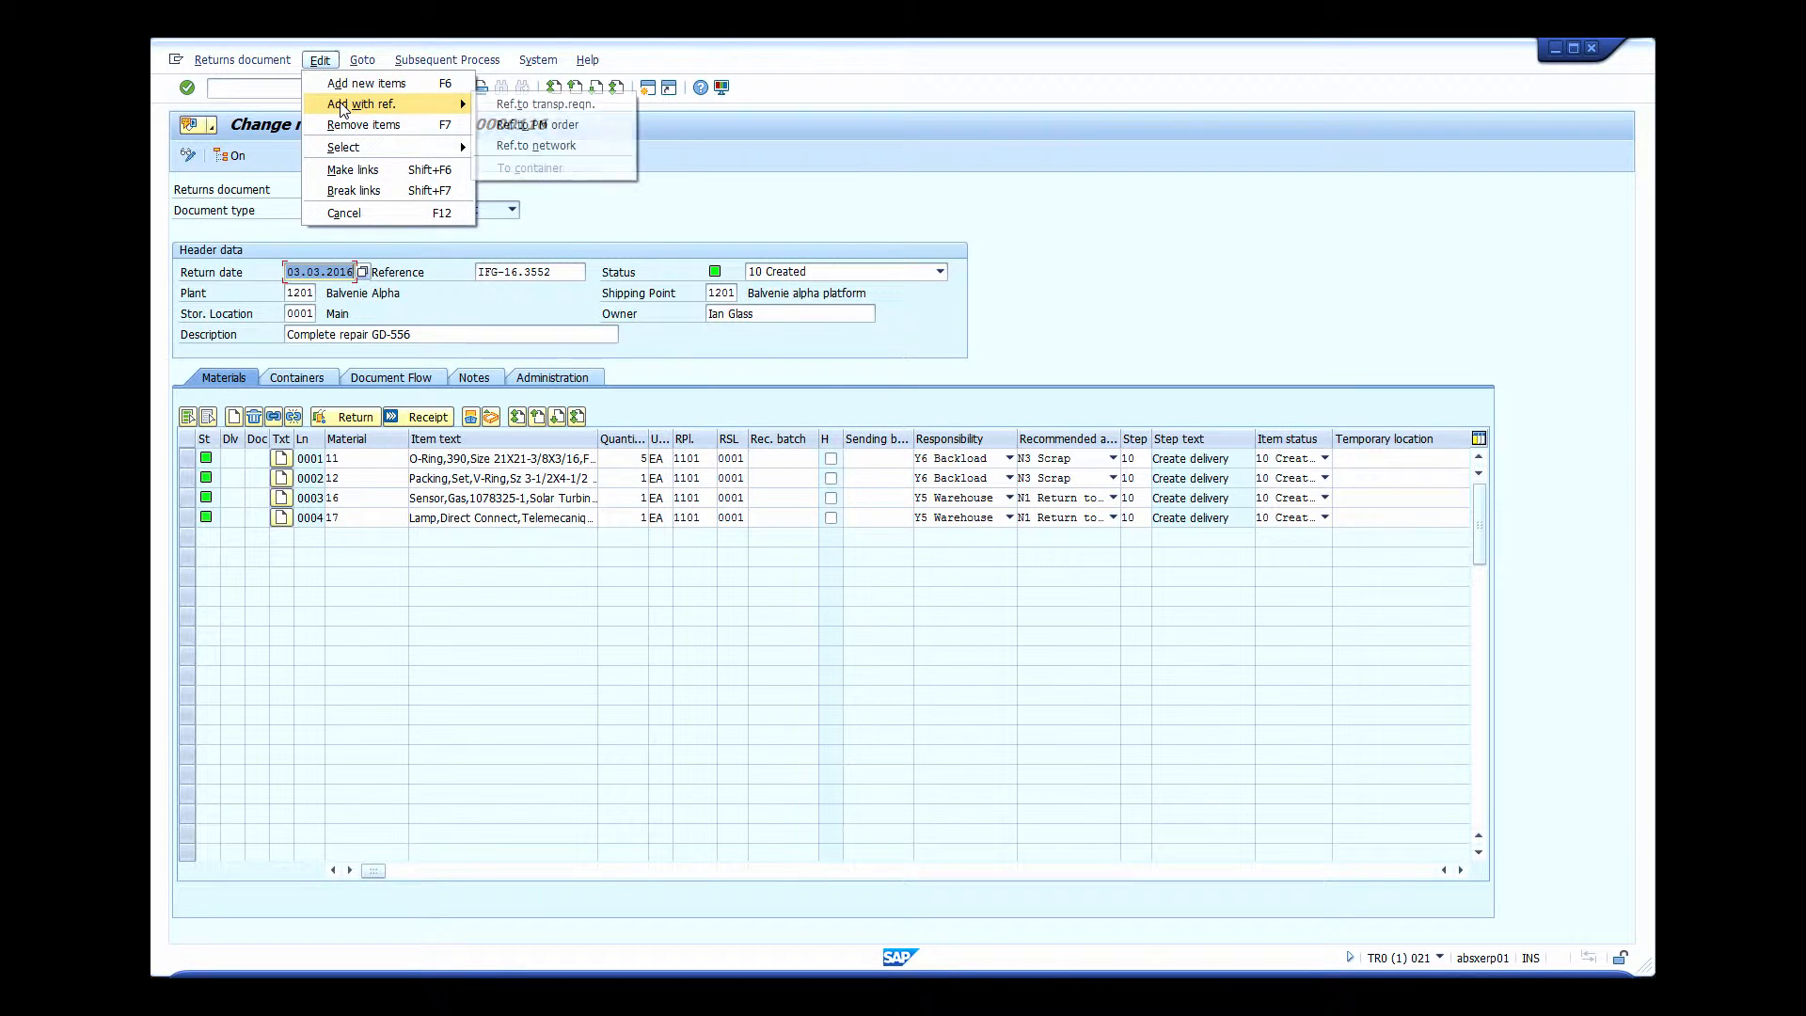
click(538, 125)
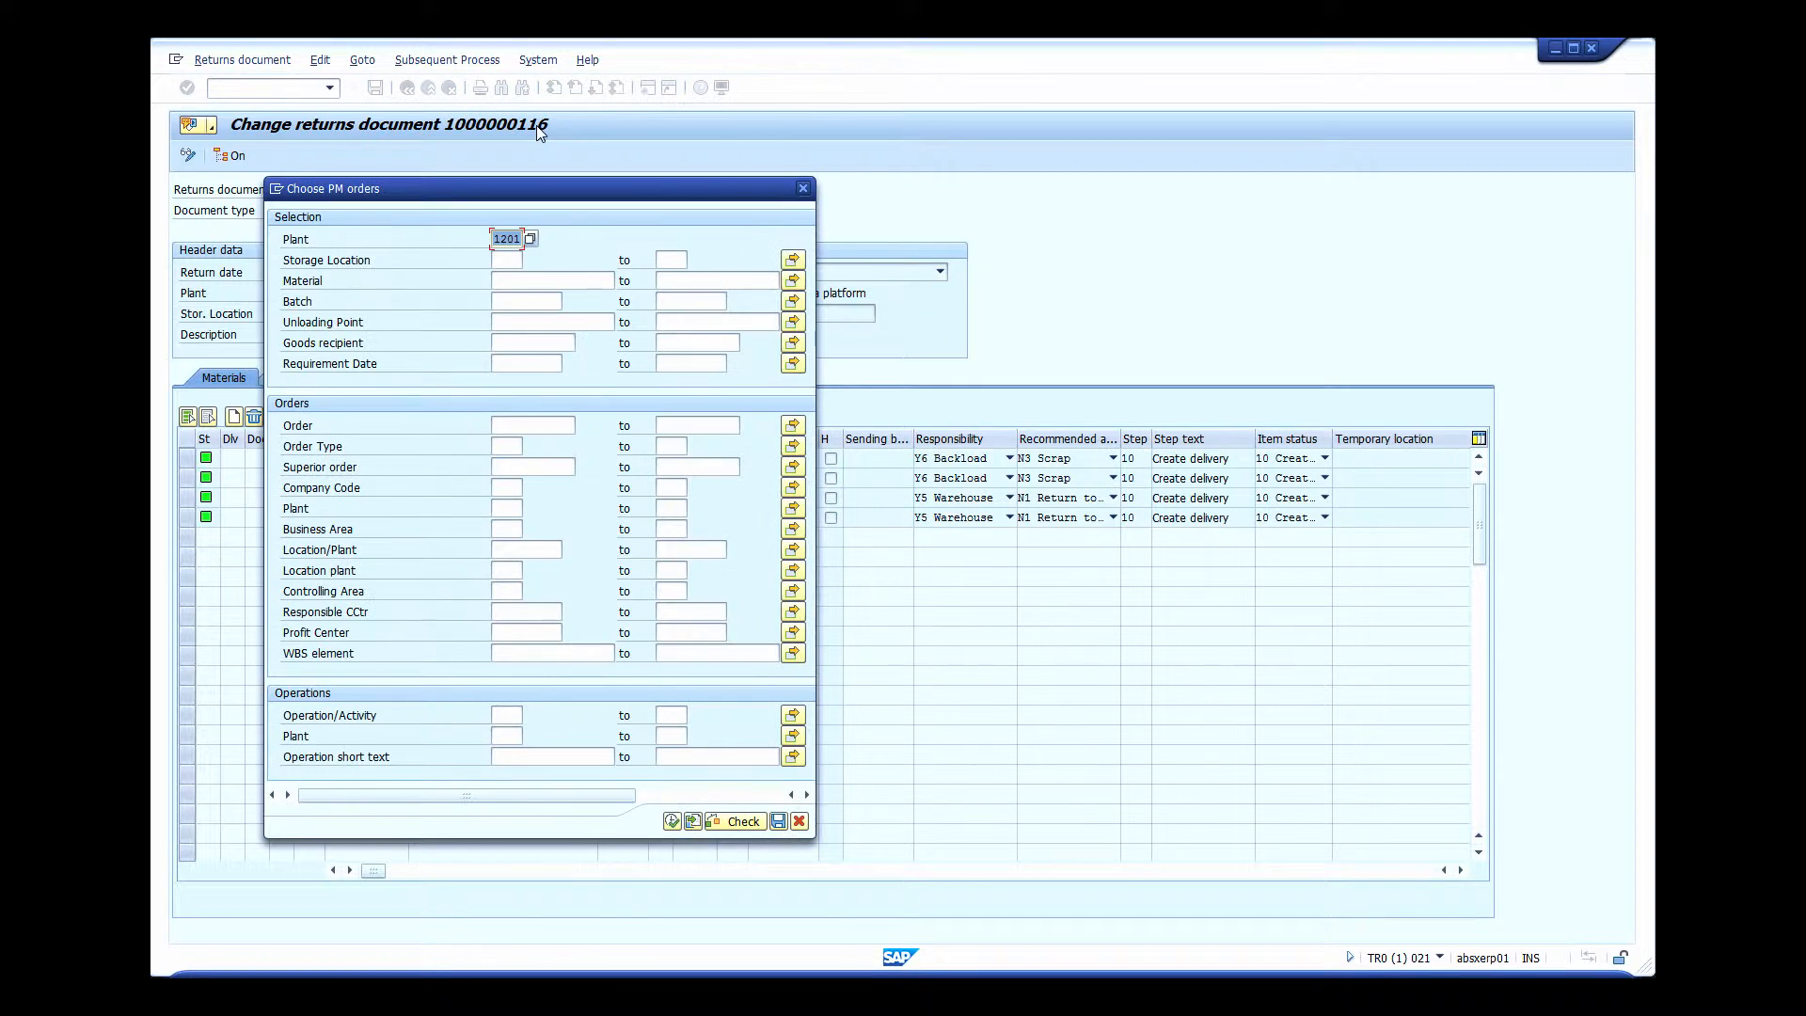
click(671, 821)
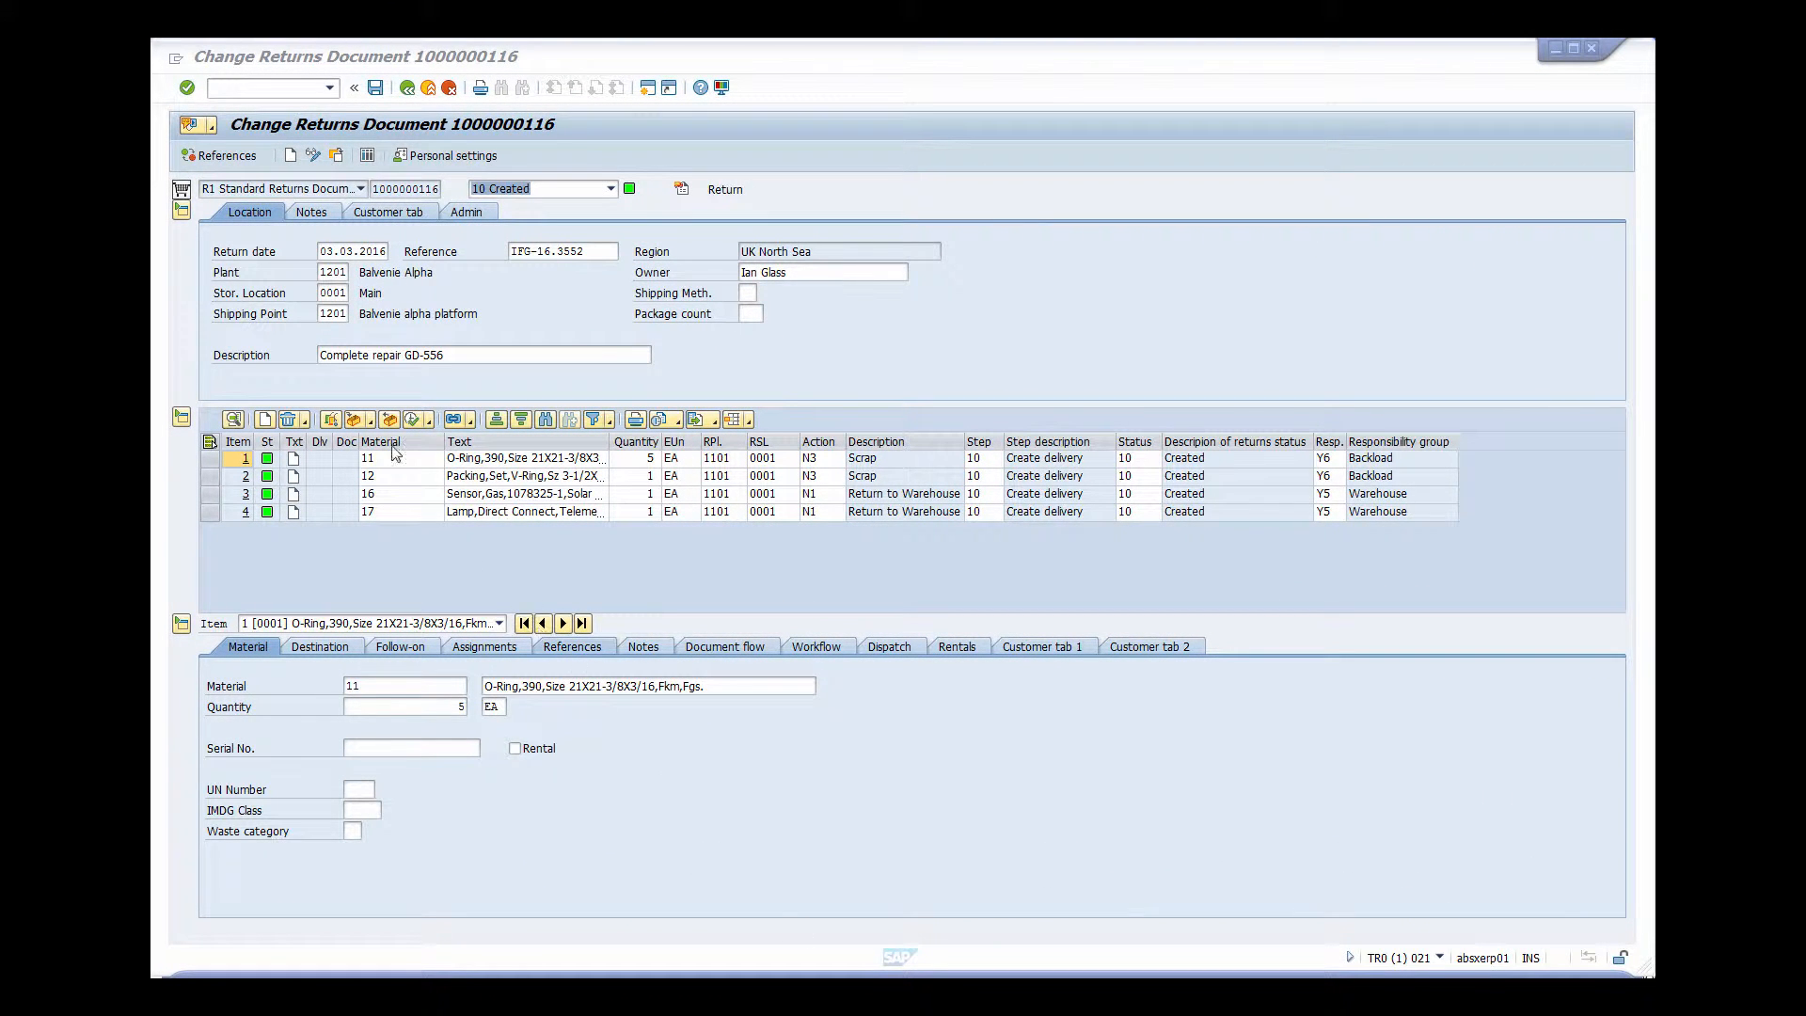
- Show the reference items and add a PM Orders reference list selected for component plant 1201
click(228, 158)
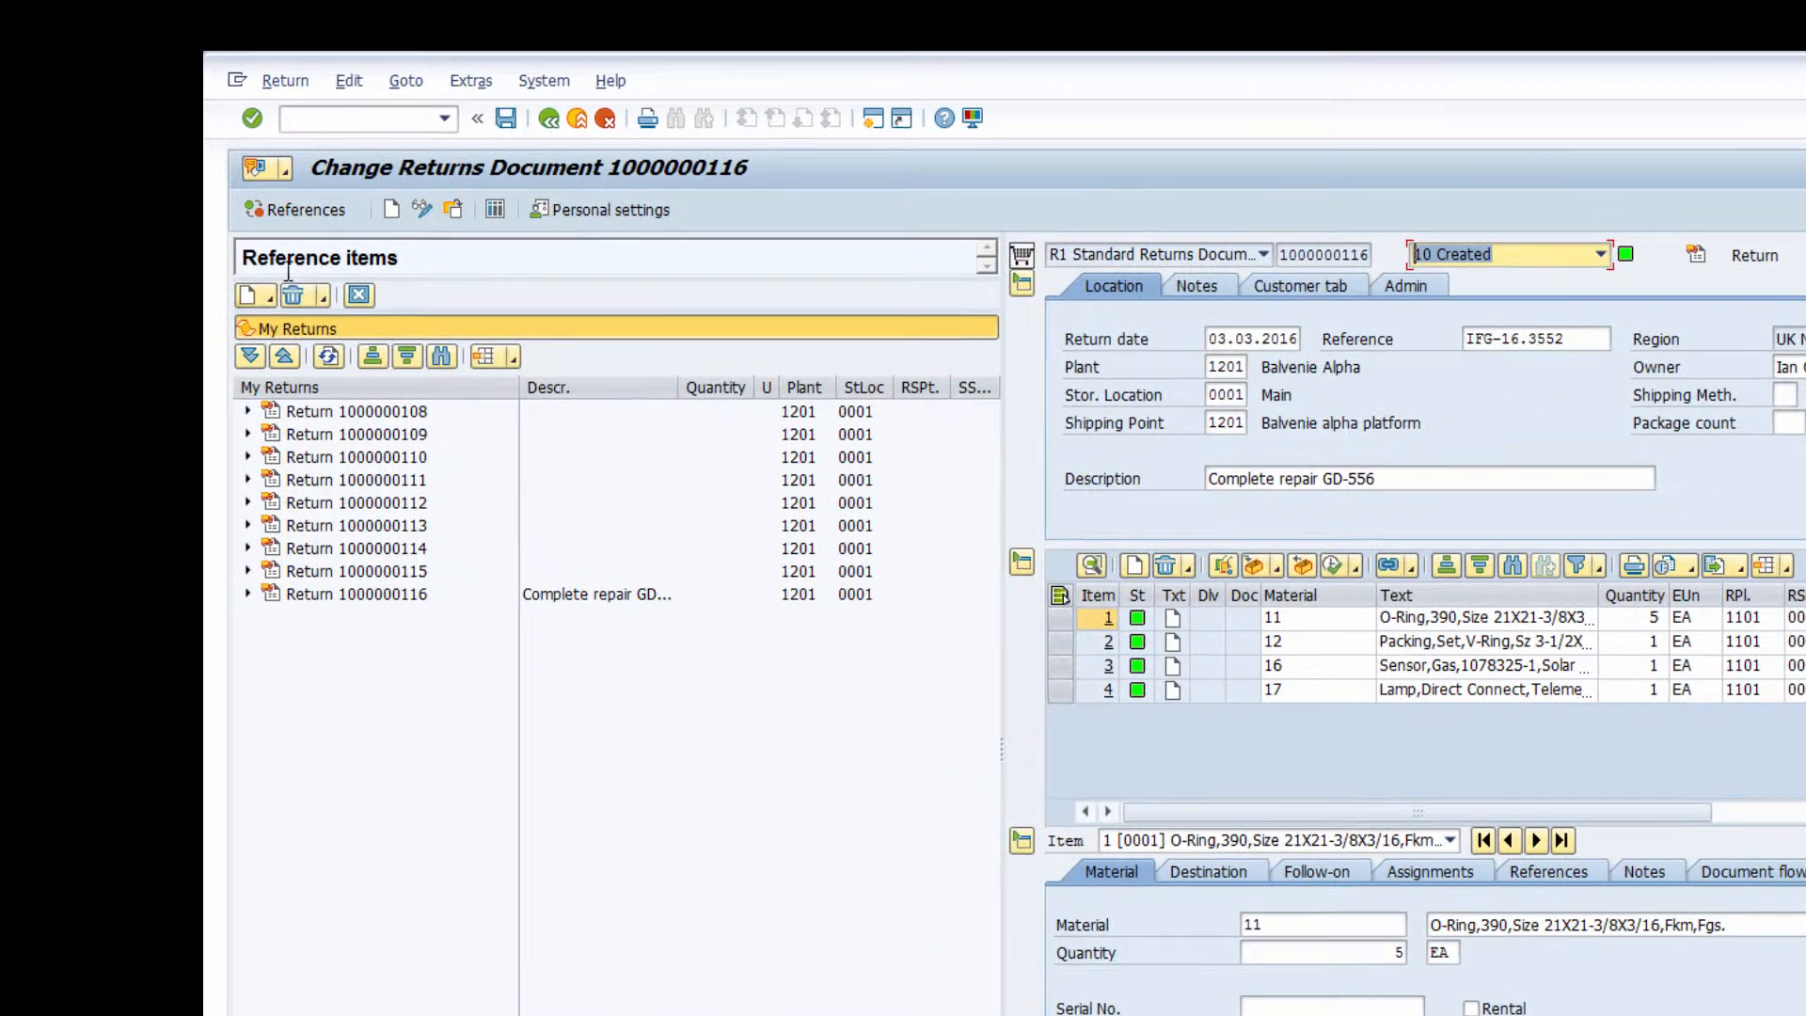
click(268, 300)
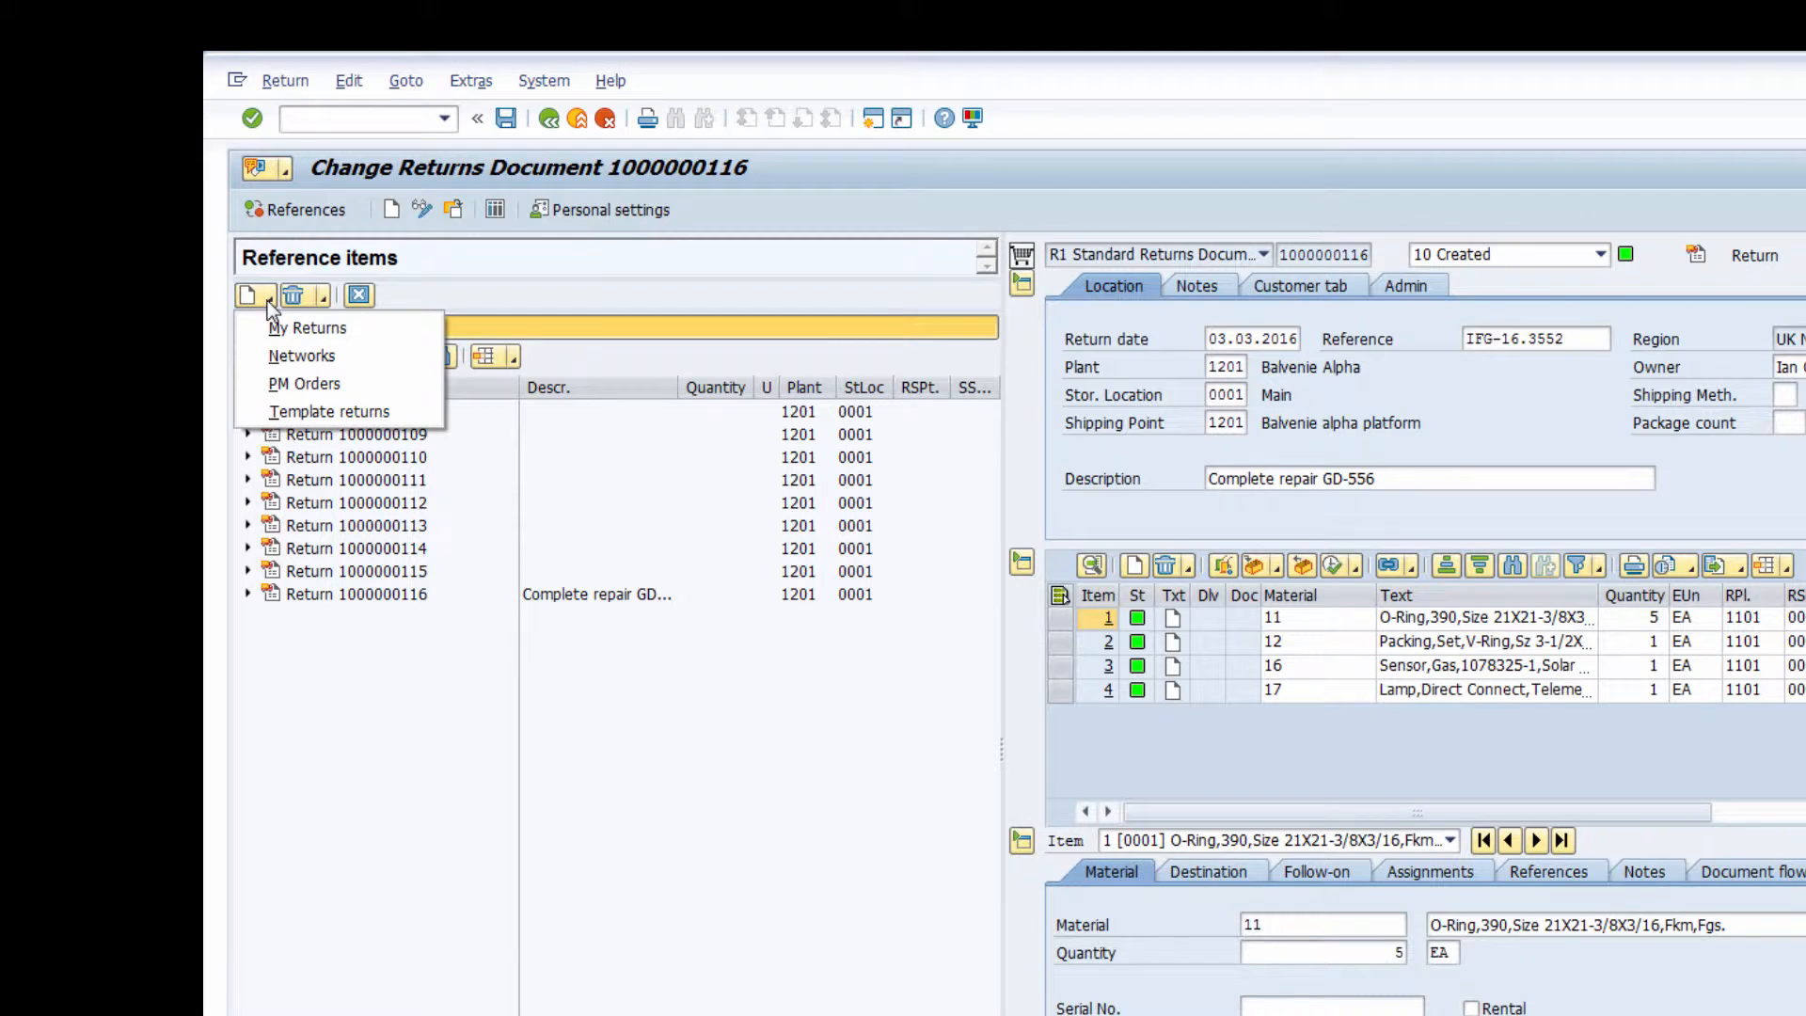
click(298, 383)
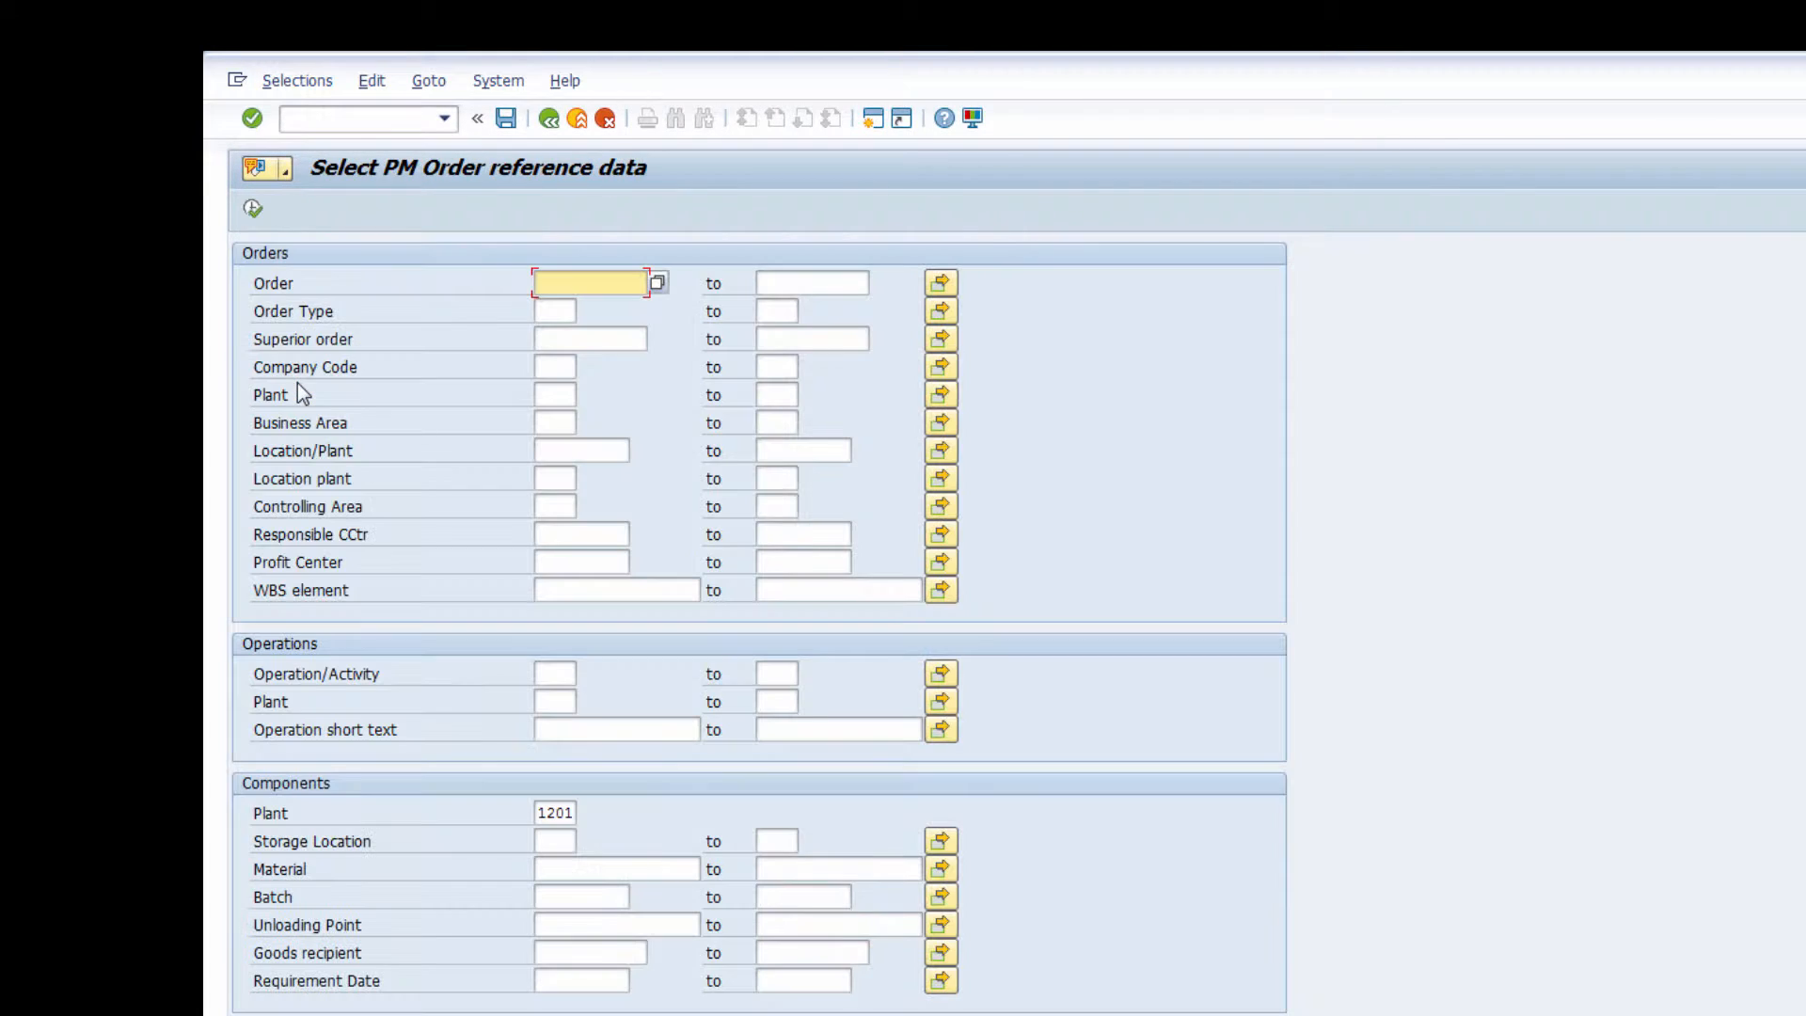
click(252, 209)
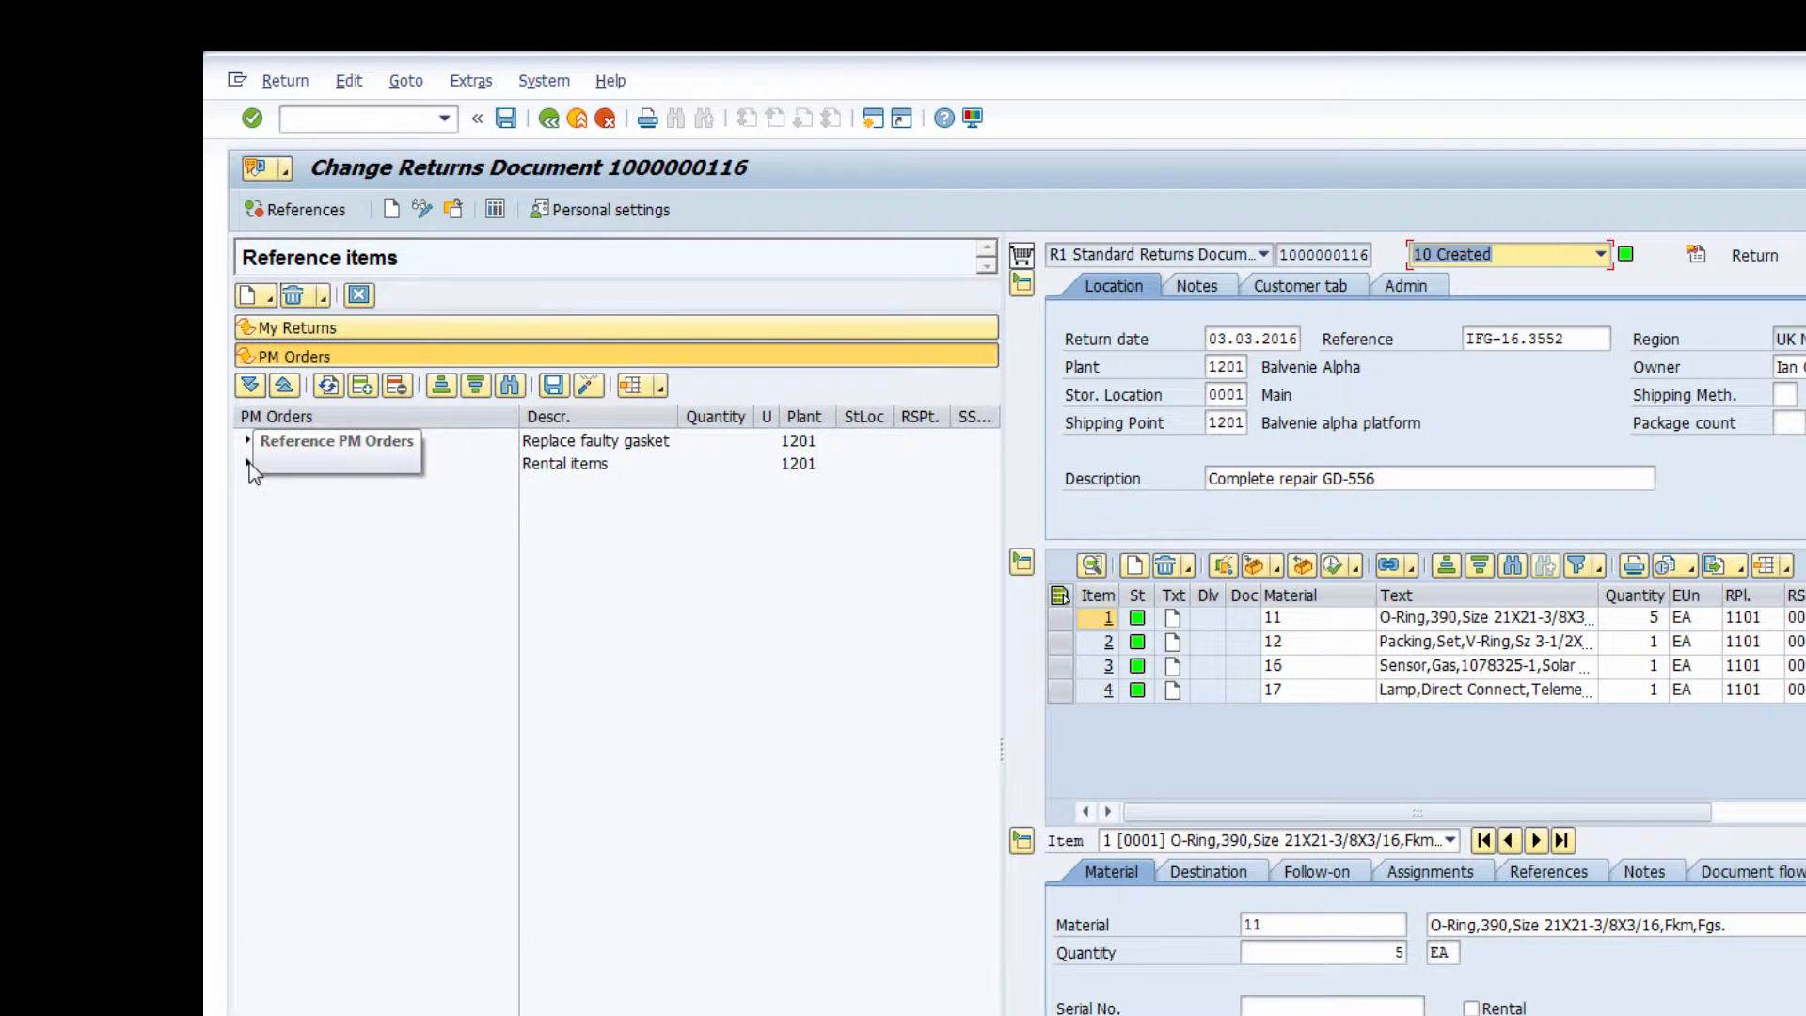
- Expand both PM orders with their operations and add the flange gasket component of the Replace faulty gasket order to the returns items
click(248, 463)
click(274, 485)
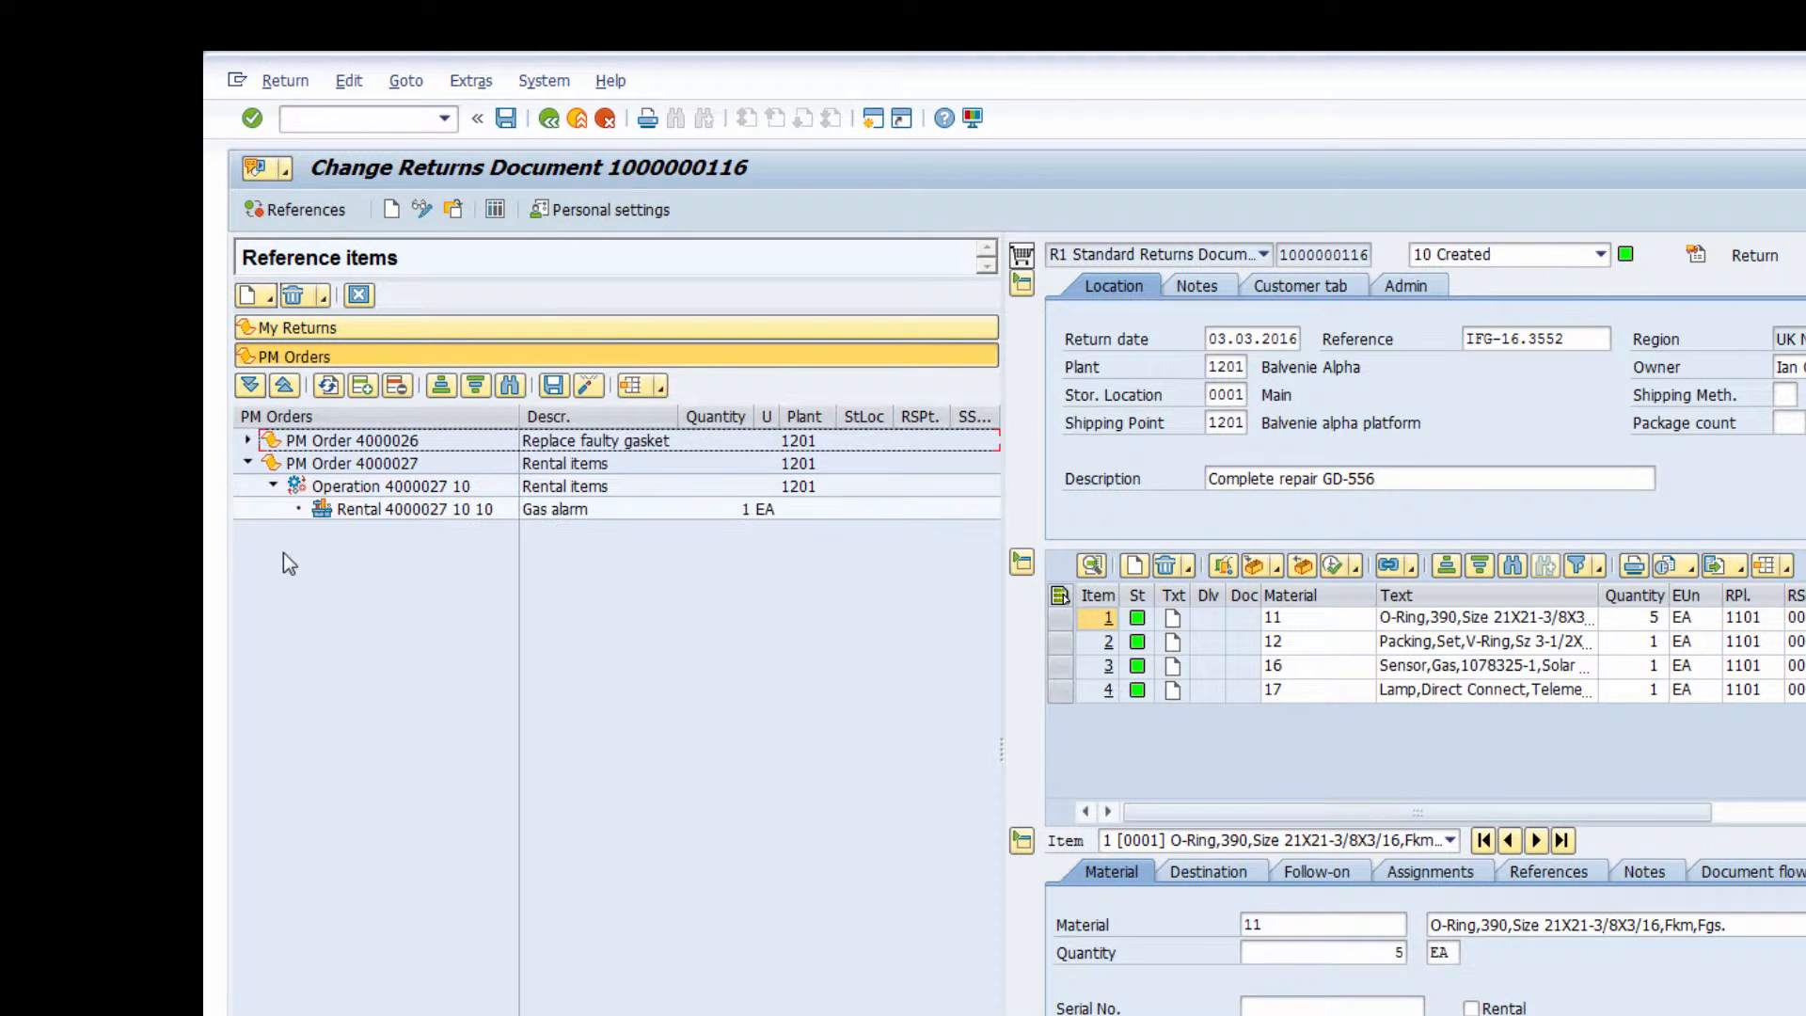
click(248, 440)
click(273, 462)
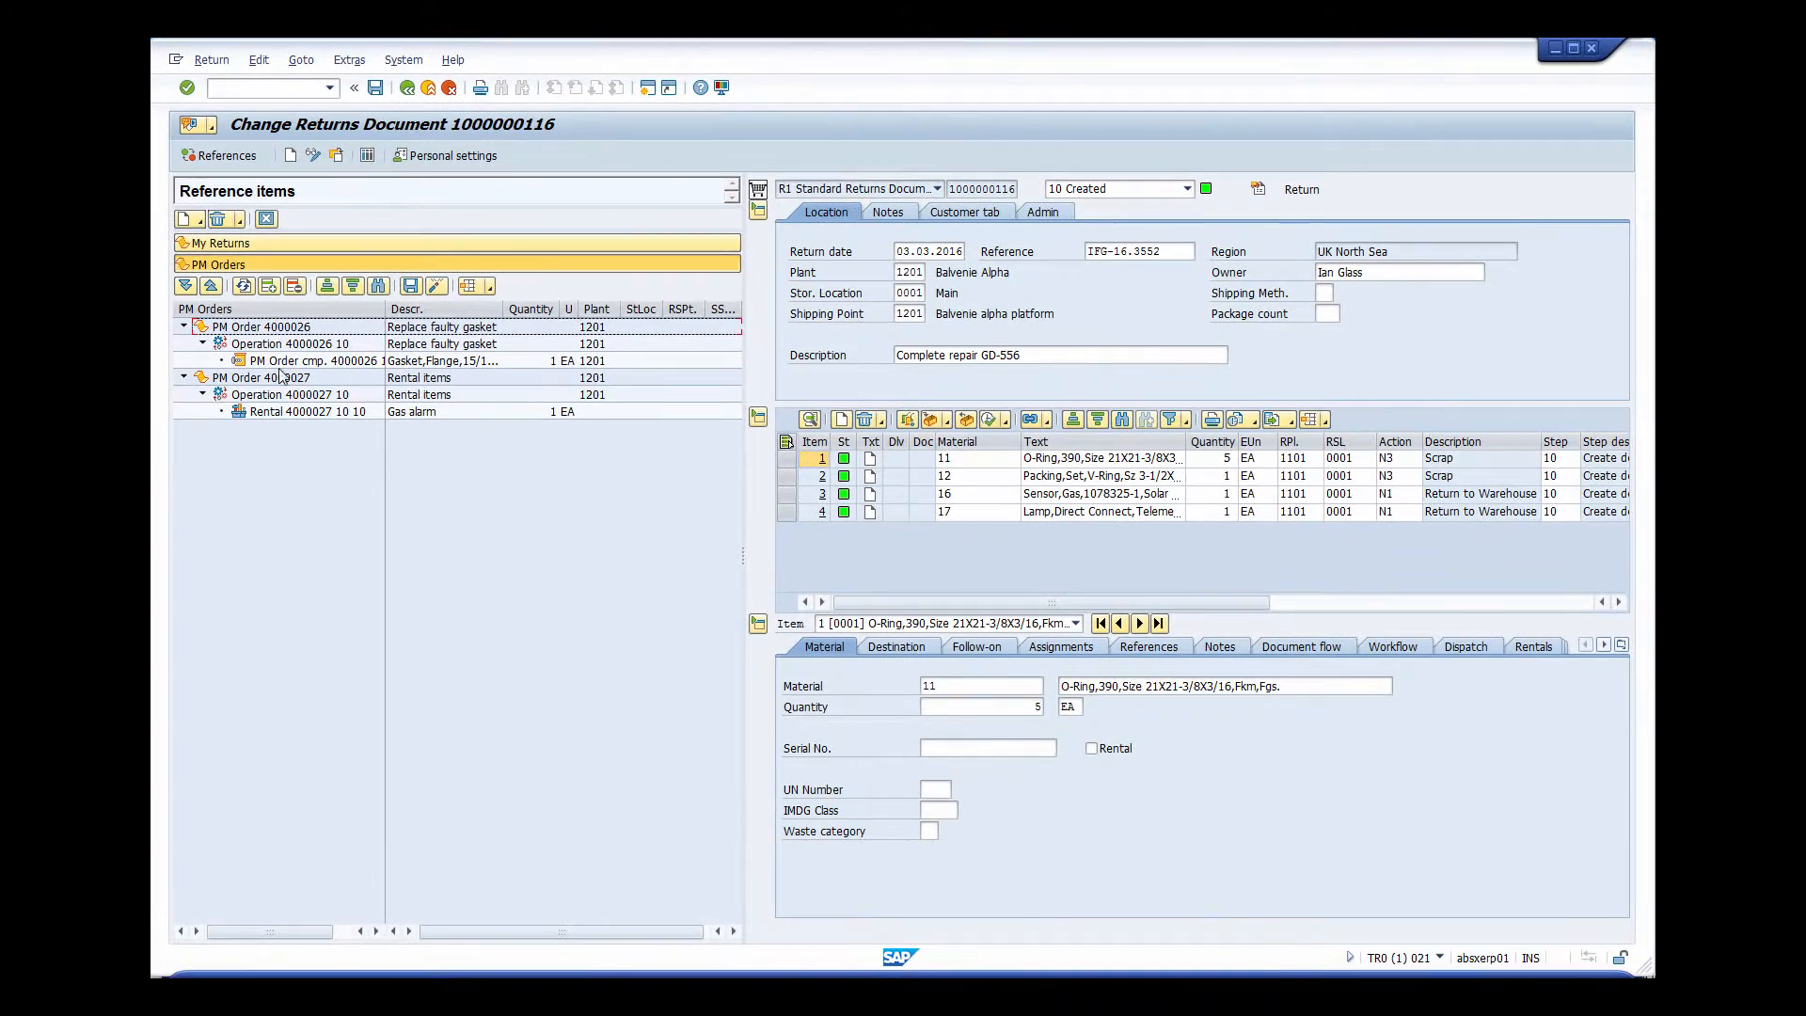
drag(301, 361, 884, 545)
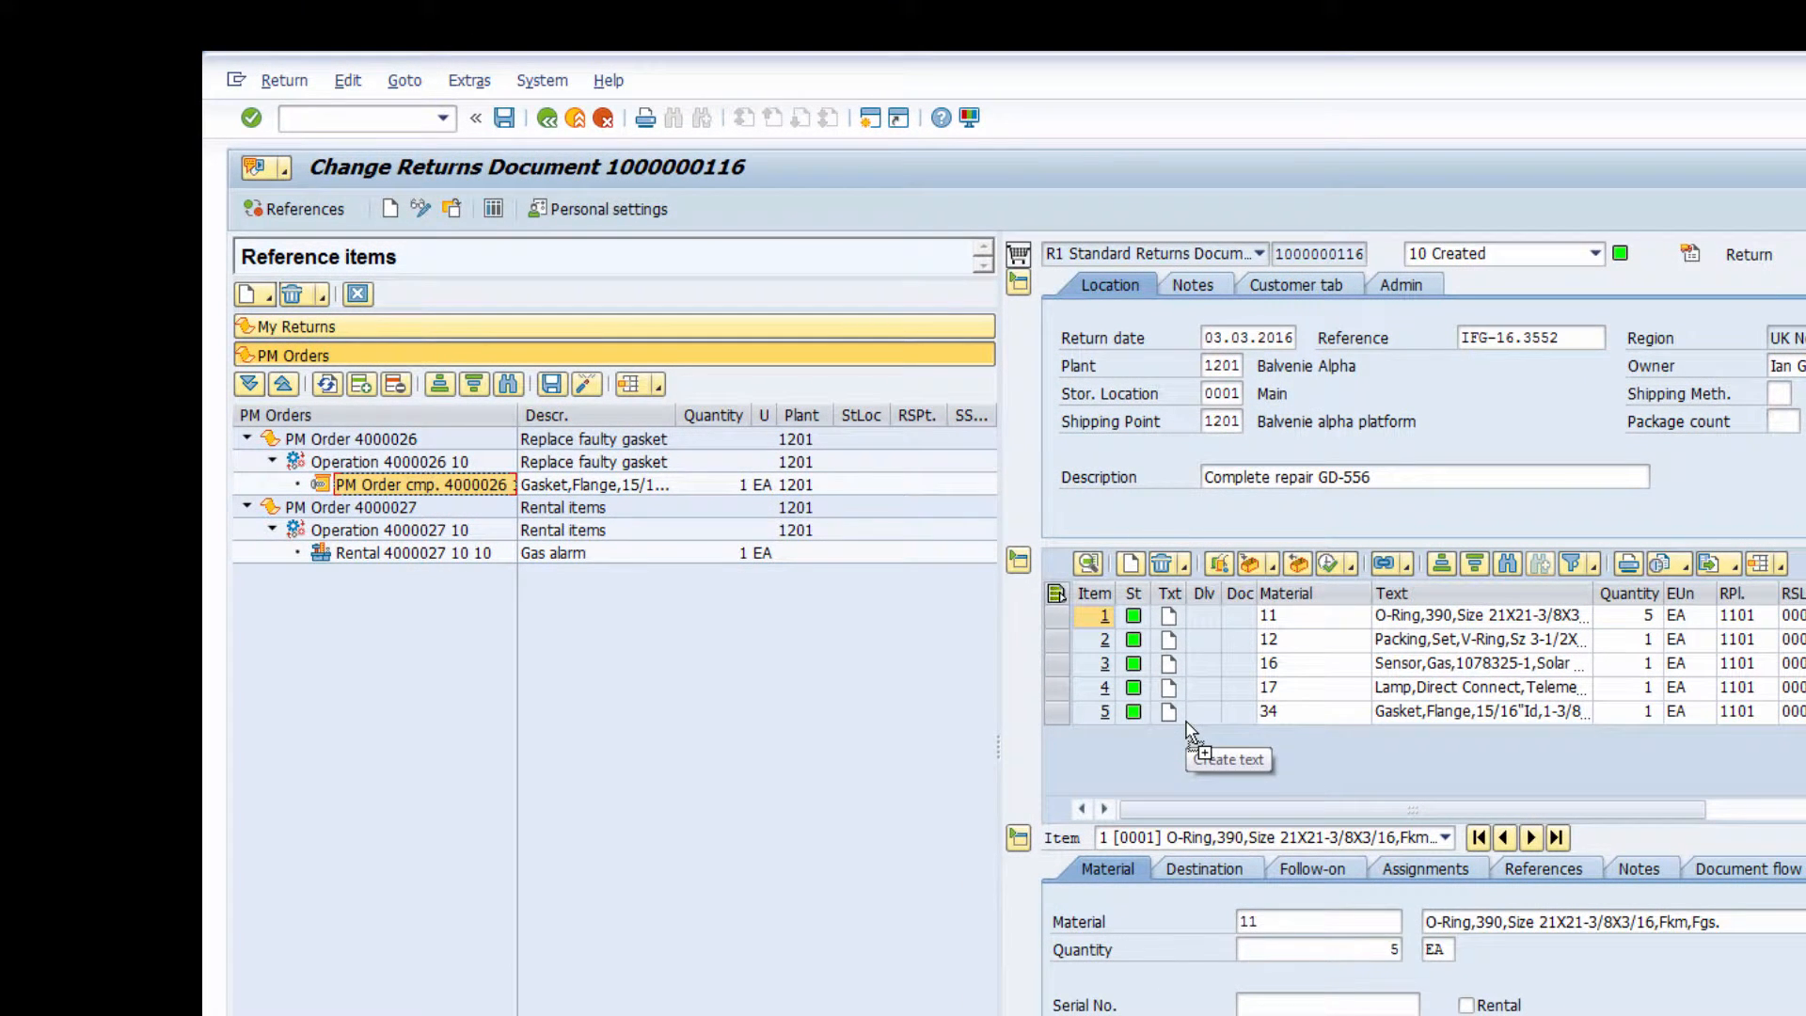
- Examine the material items of the Complete repair GD-556 return in the My Returns reference list
click(440, 329)
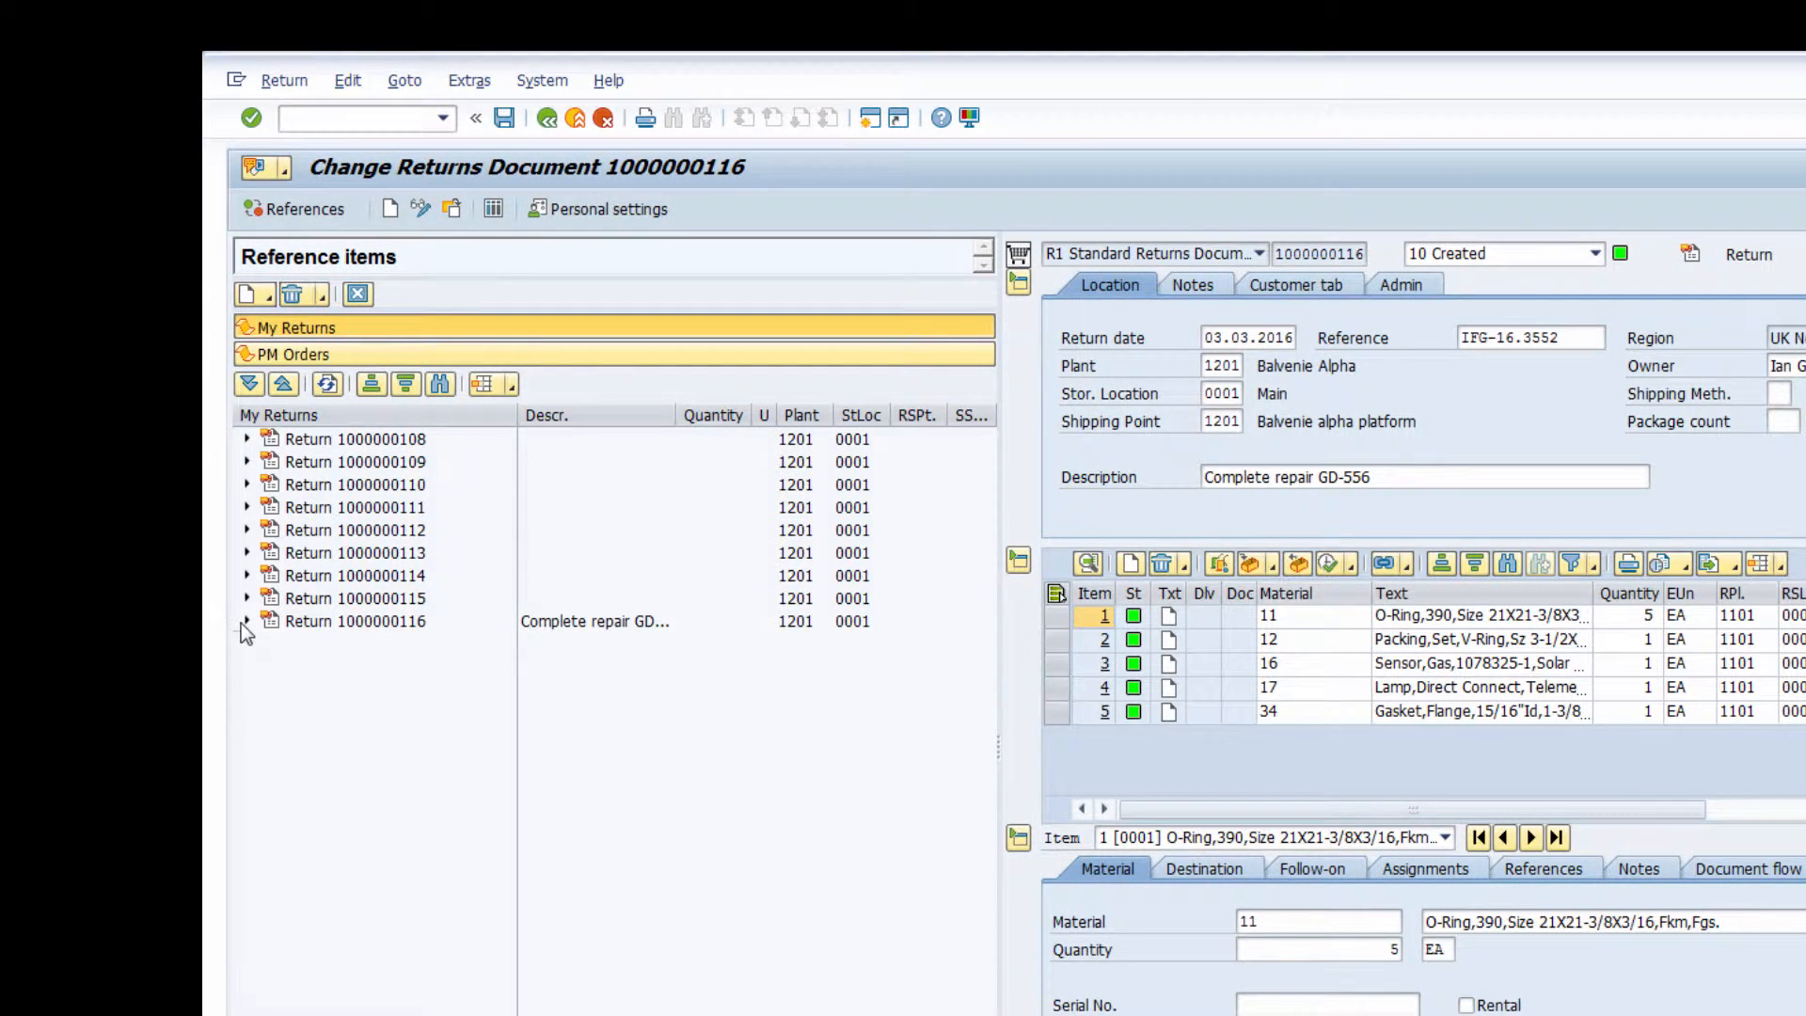
click(243, 622)
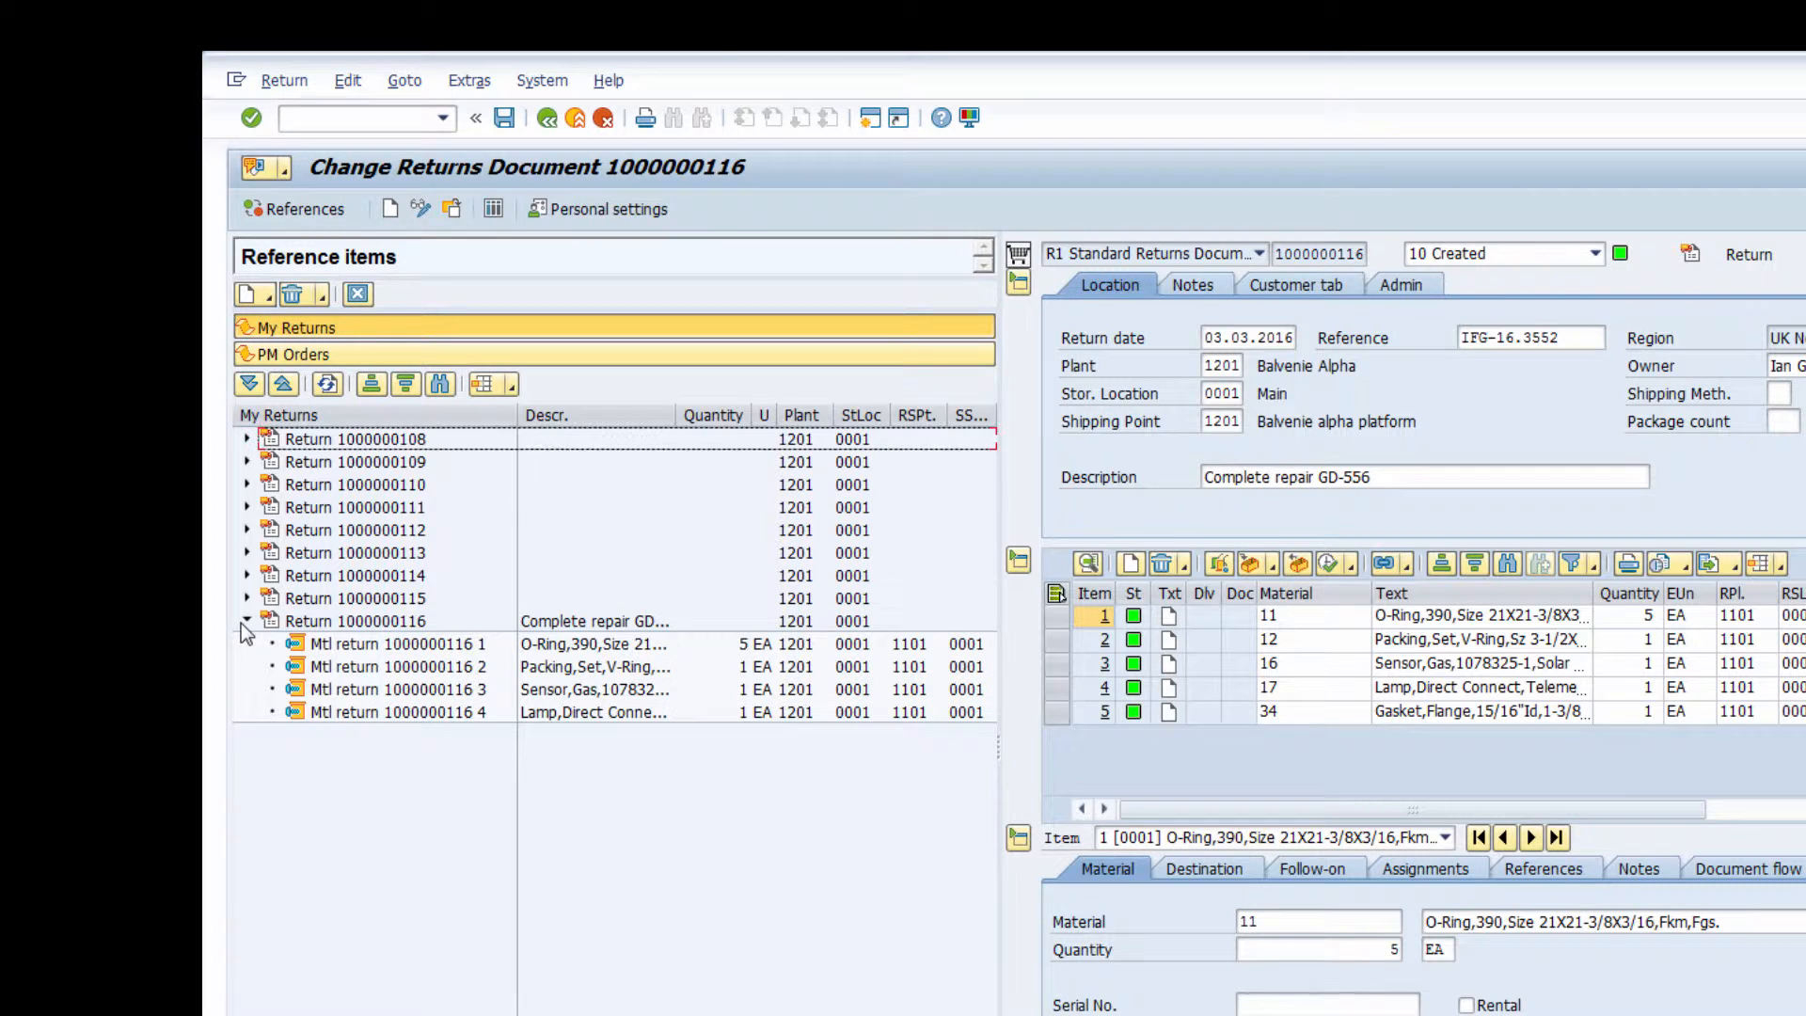
- Add the Template returns reference list and copy its Waste: Oil & Grease and Waste: Paper items into the returns items
click(270, 297)
click(303, 412)
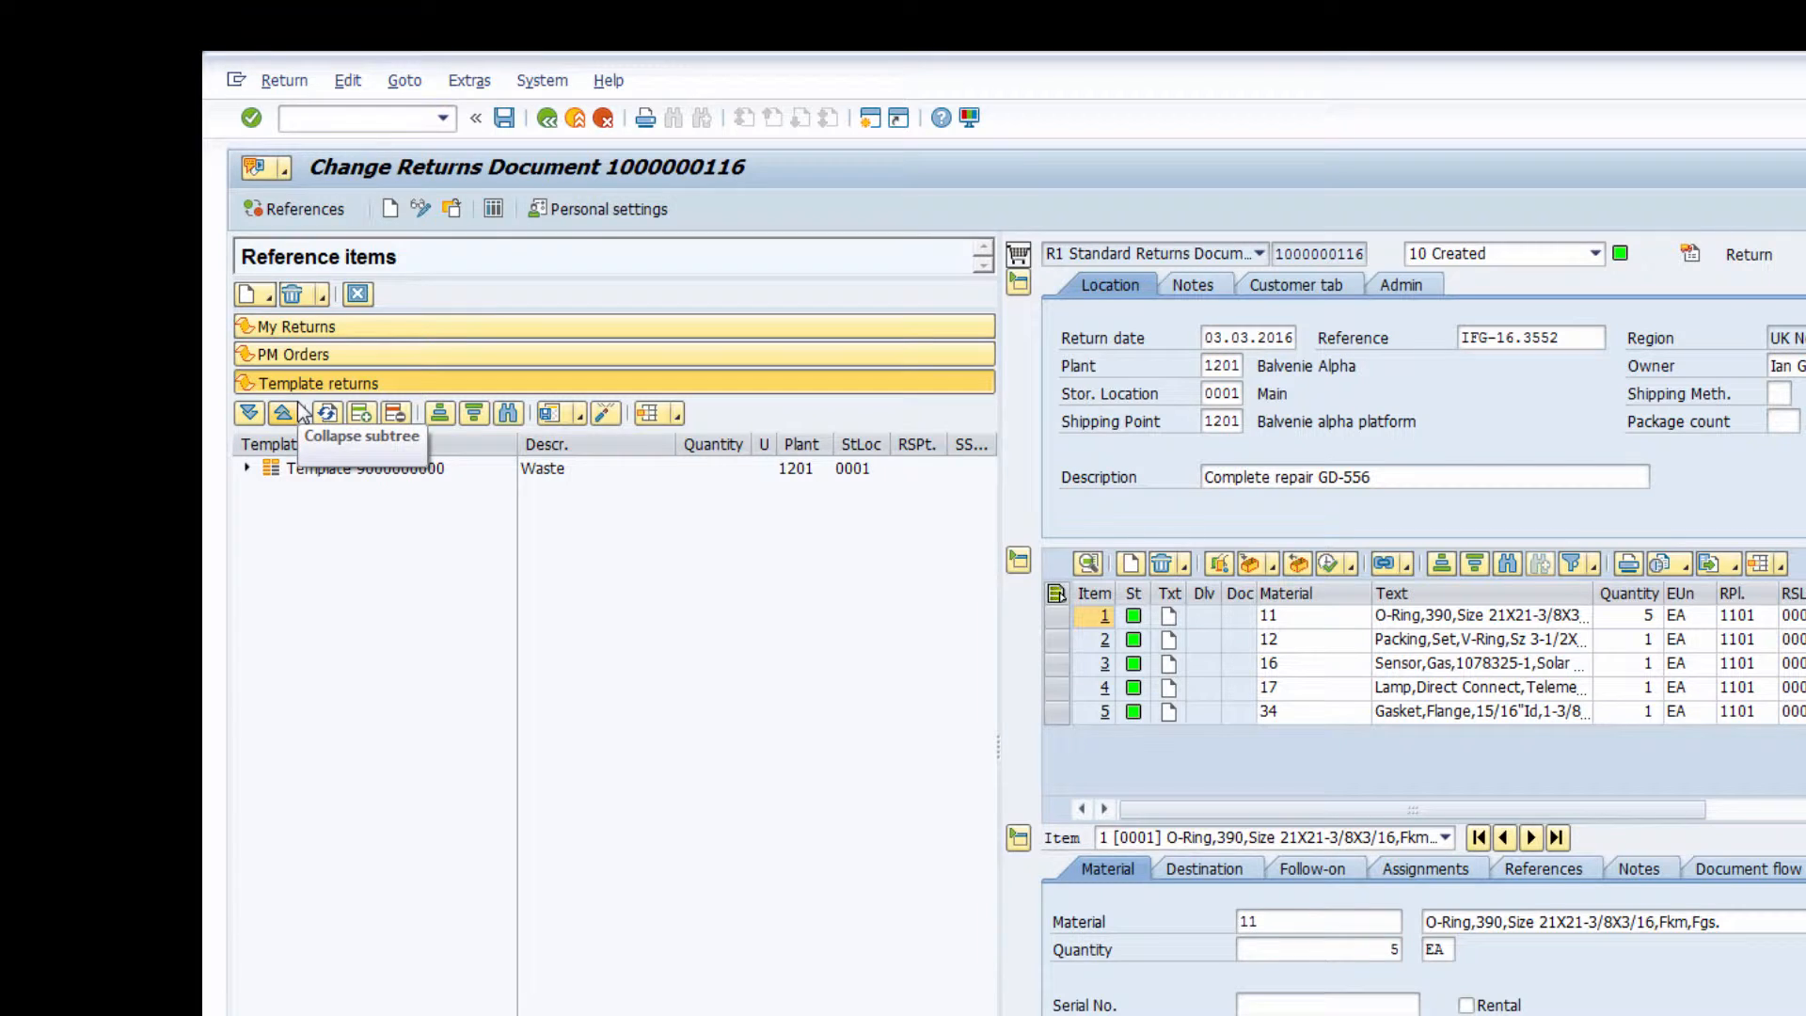
click(247, 467)
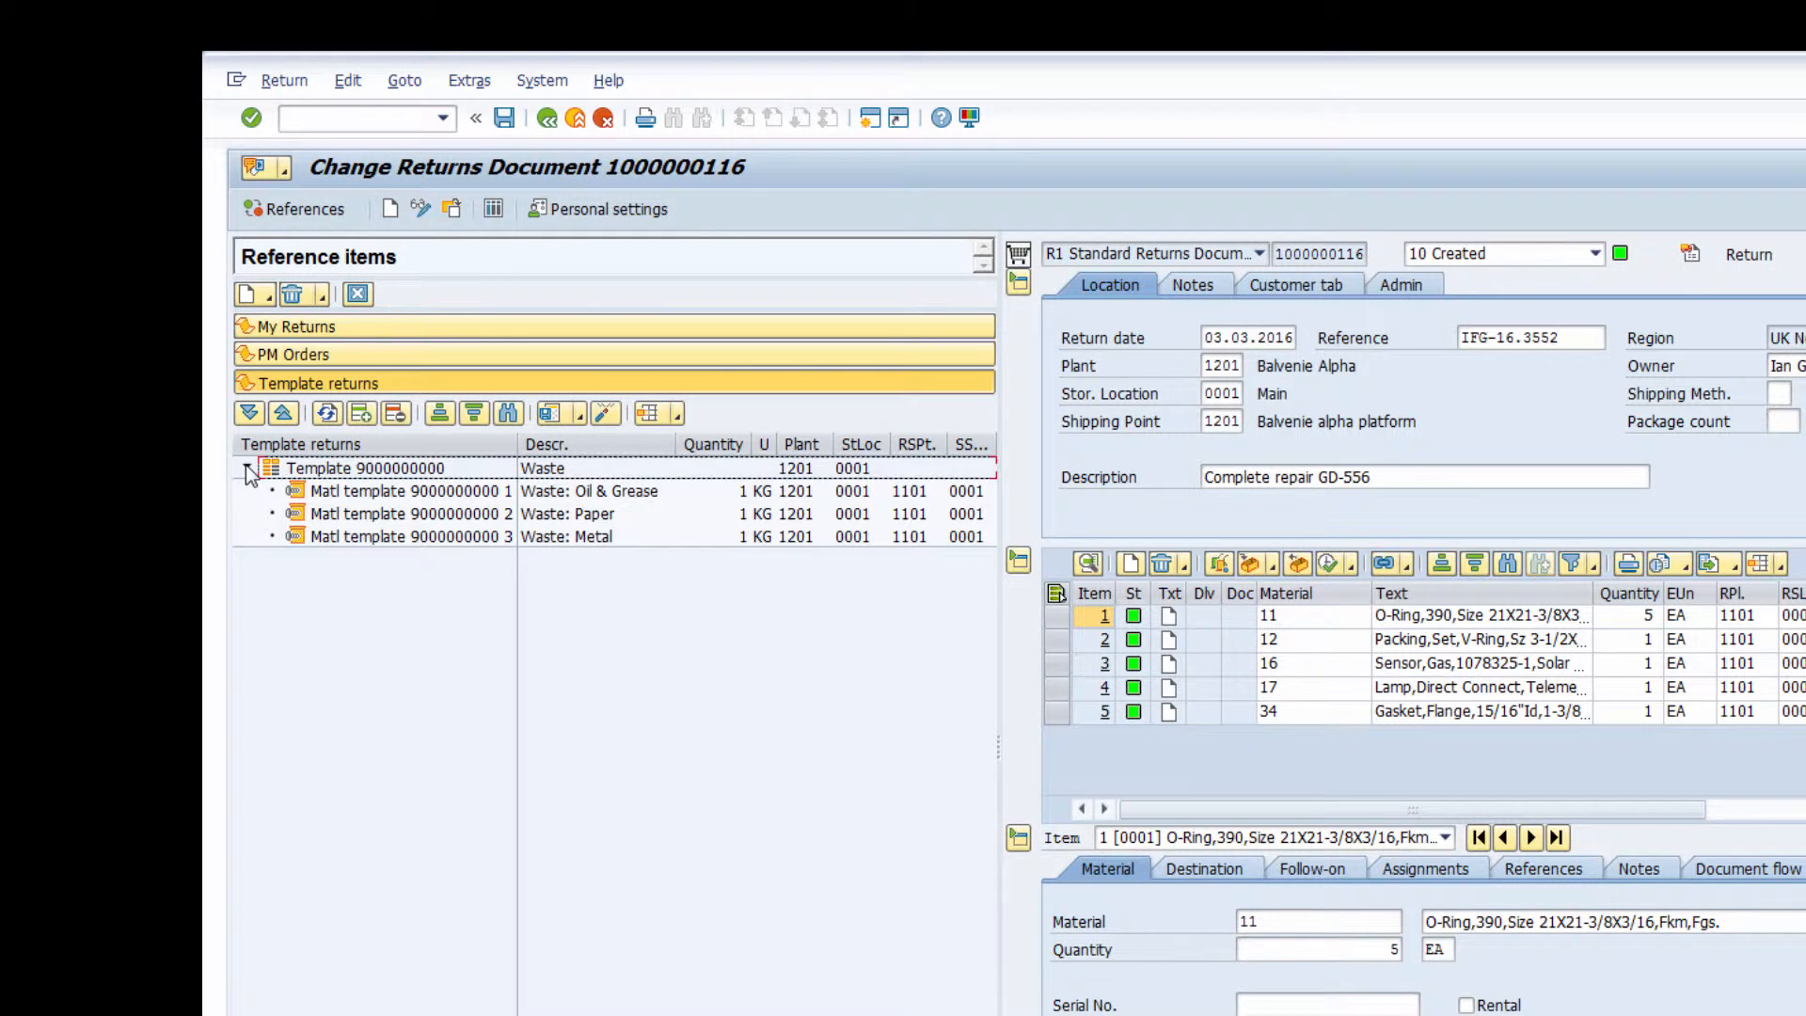
click(352, 492)
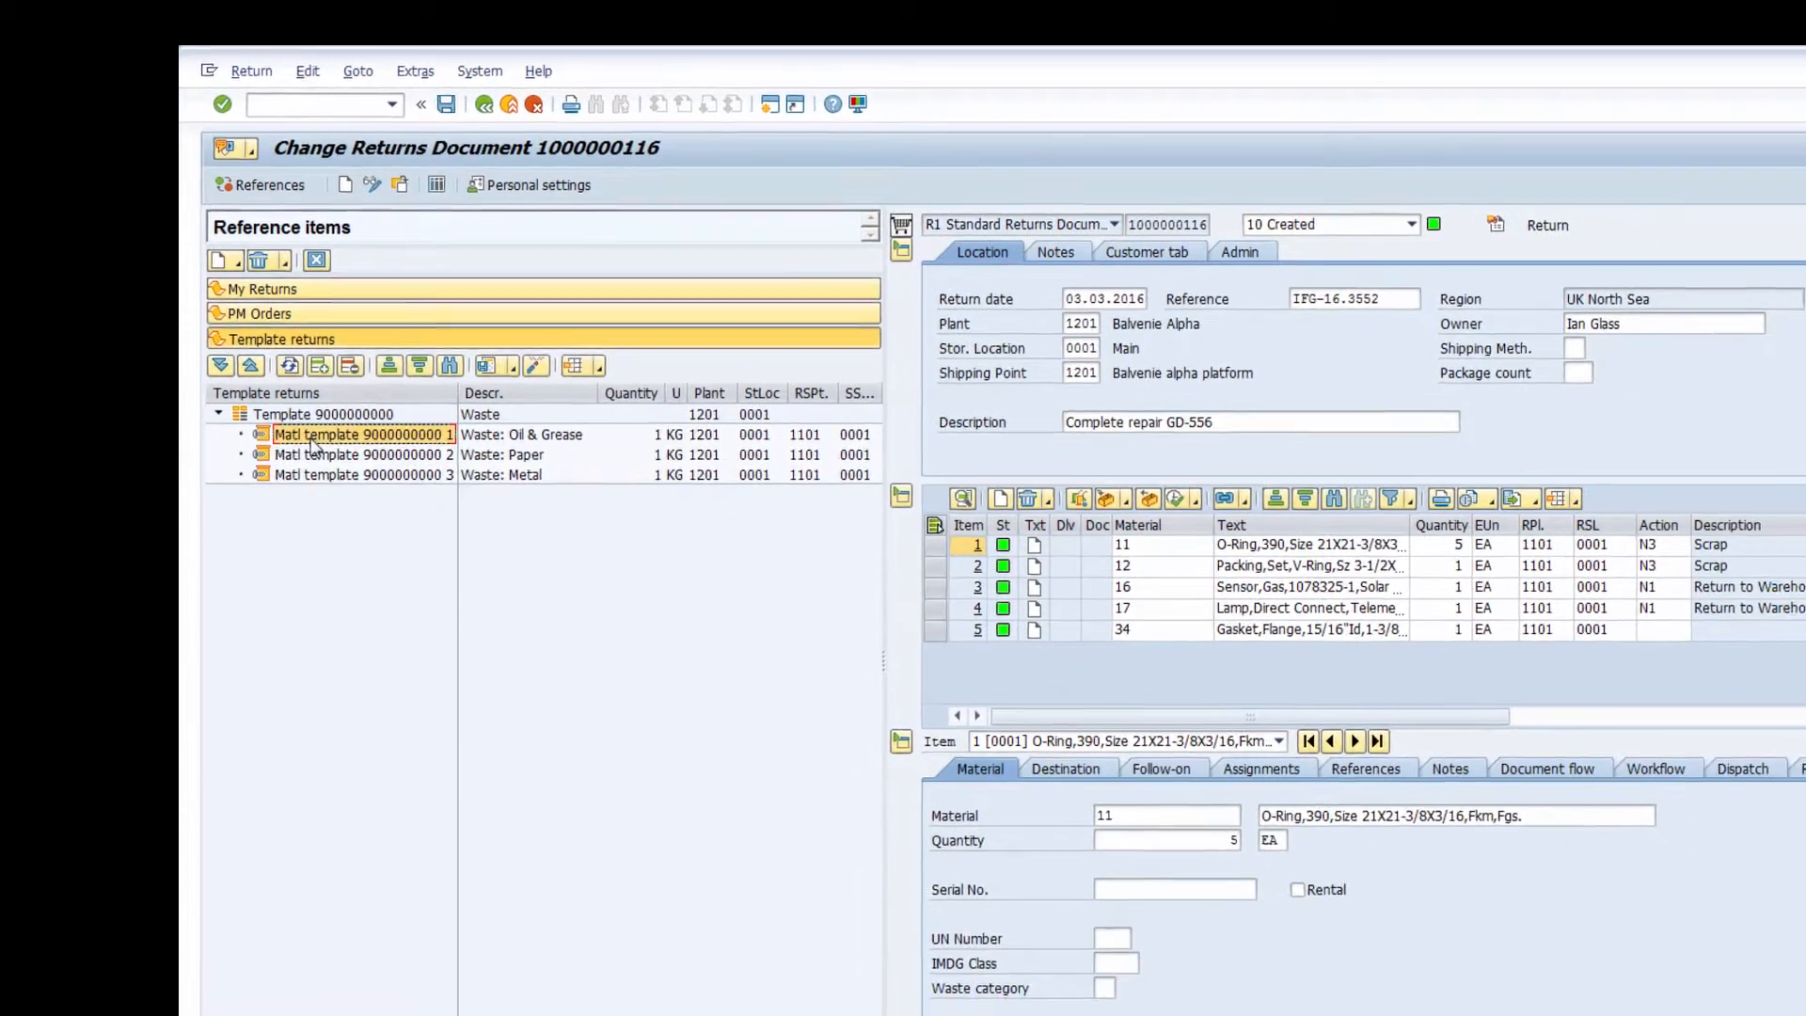
ctrl+click(353, 515)
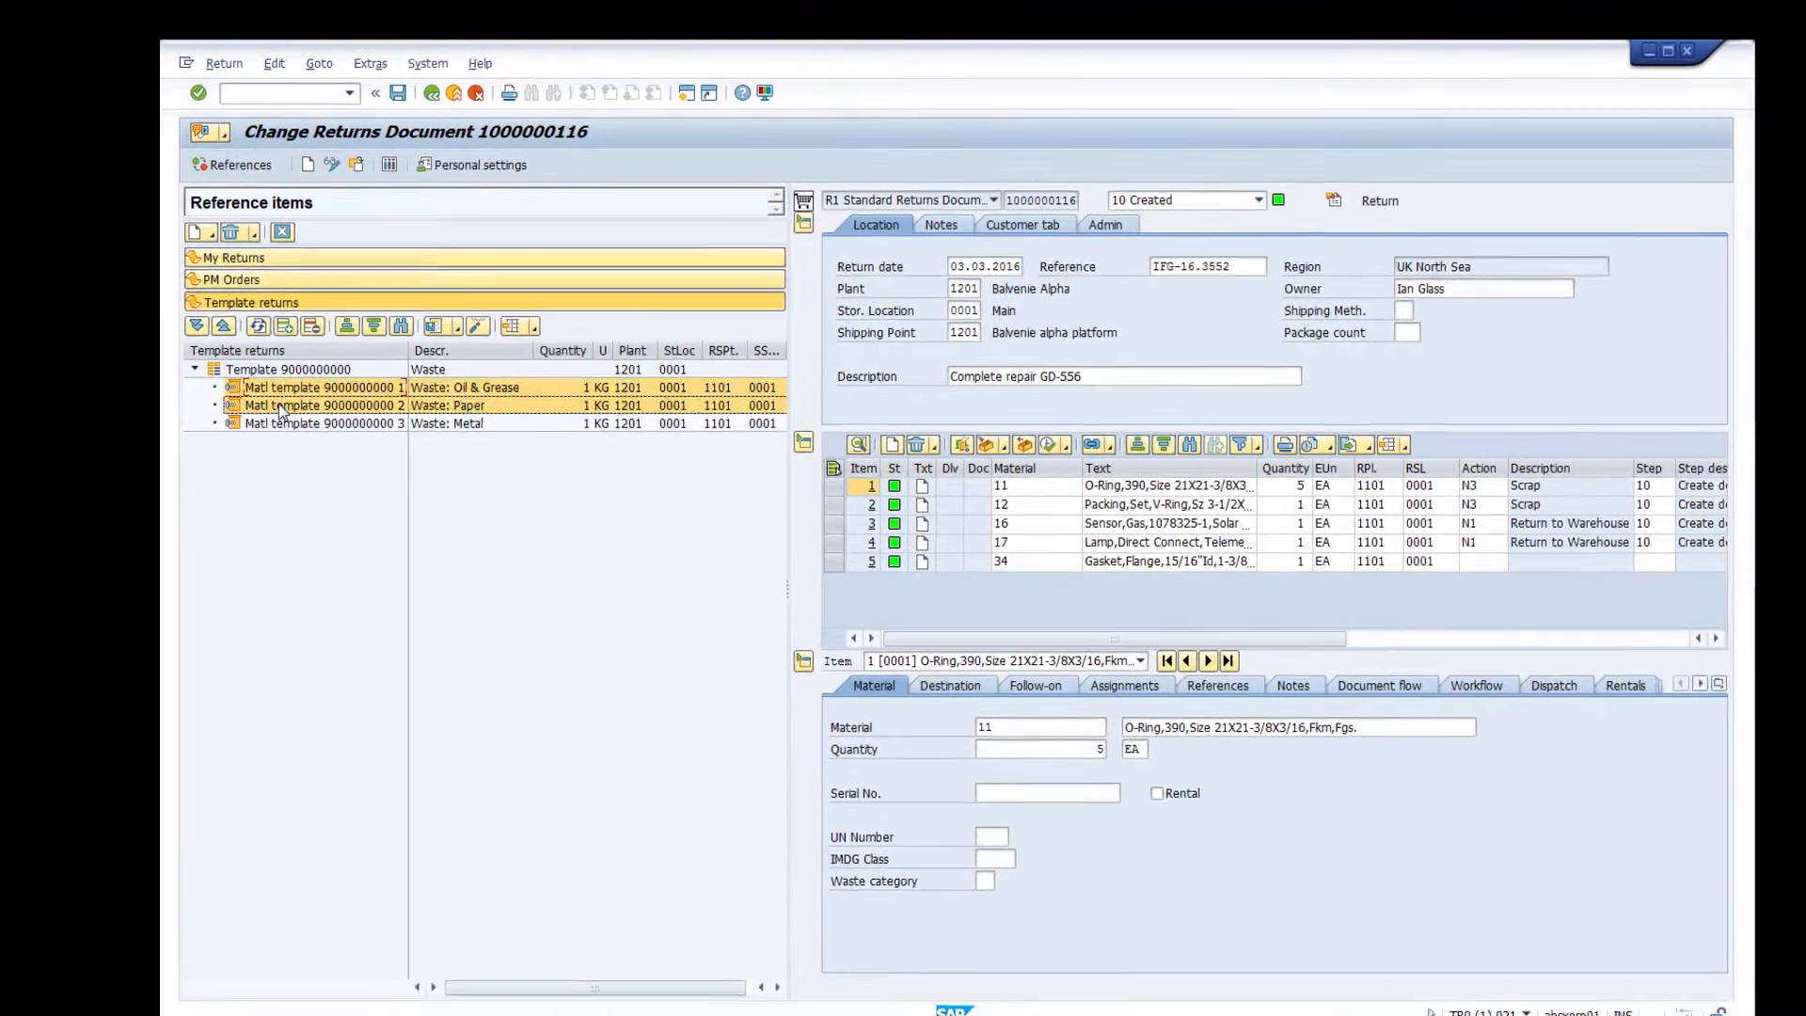
drag(280, 411, 822, 581)
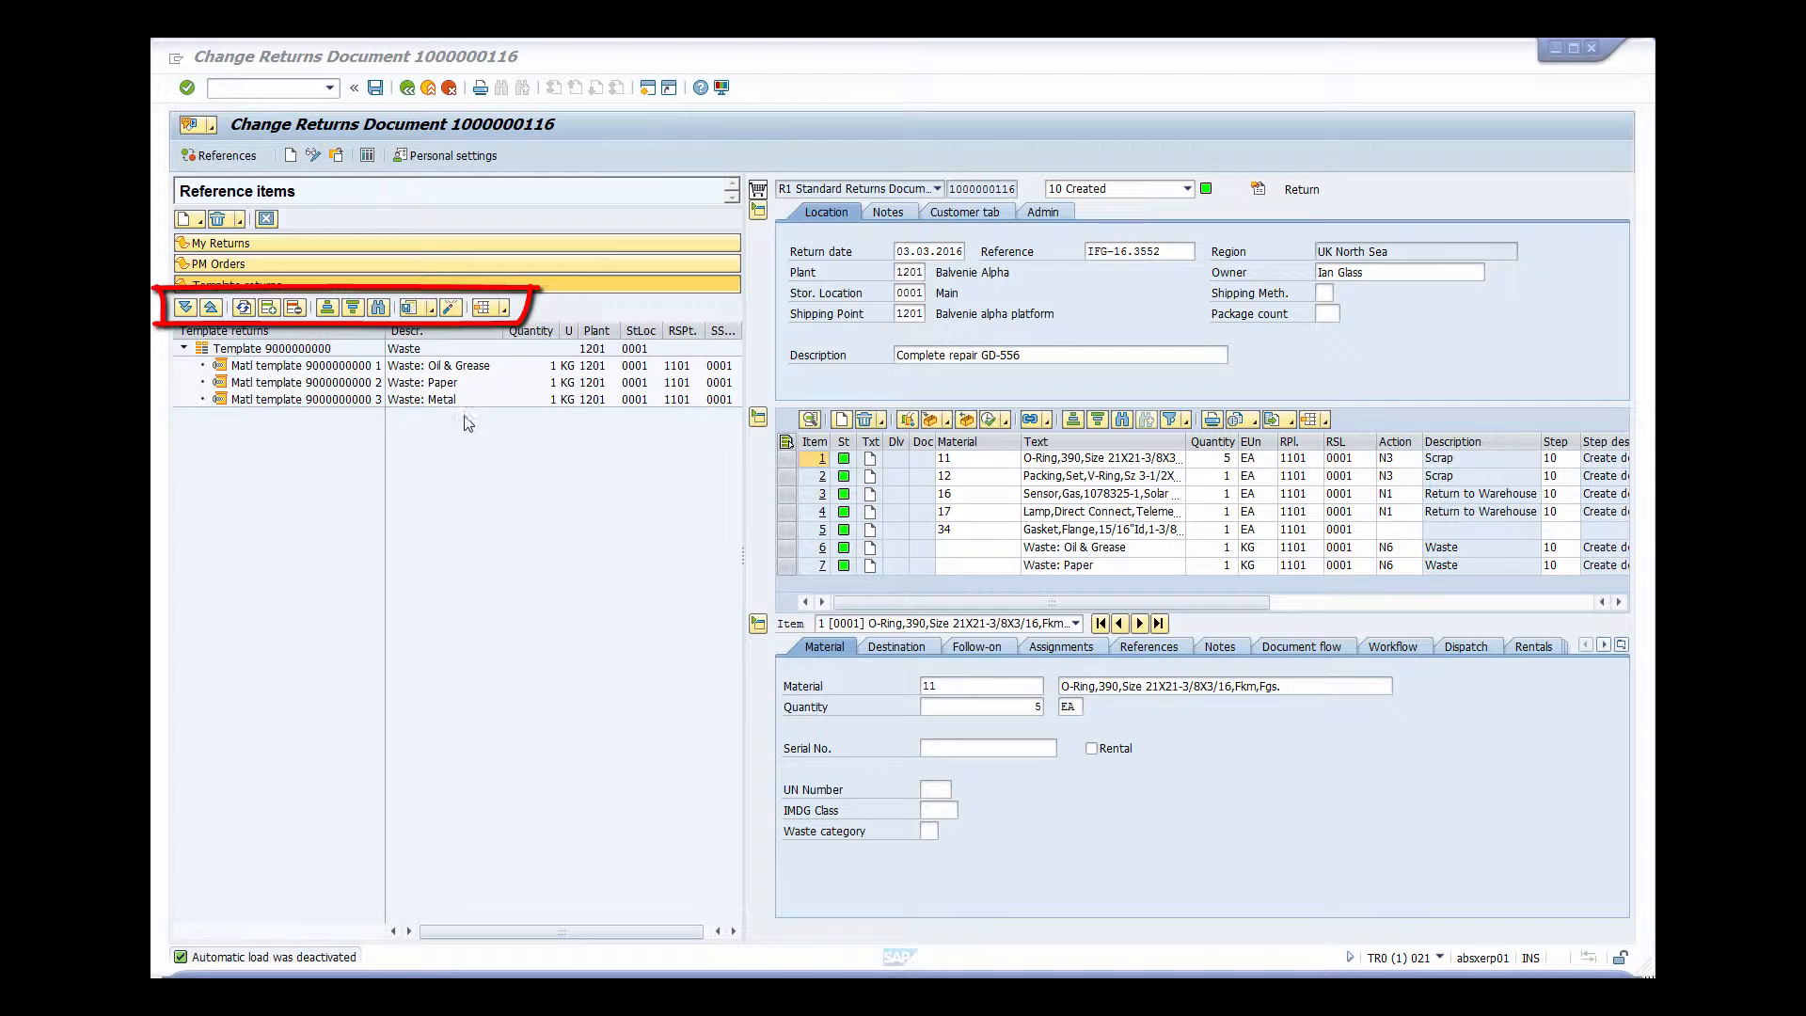
- Look at the options for saving and clearing references of the Template returns list
click(432, 310)
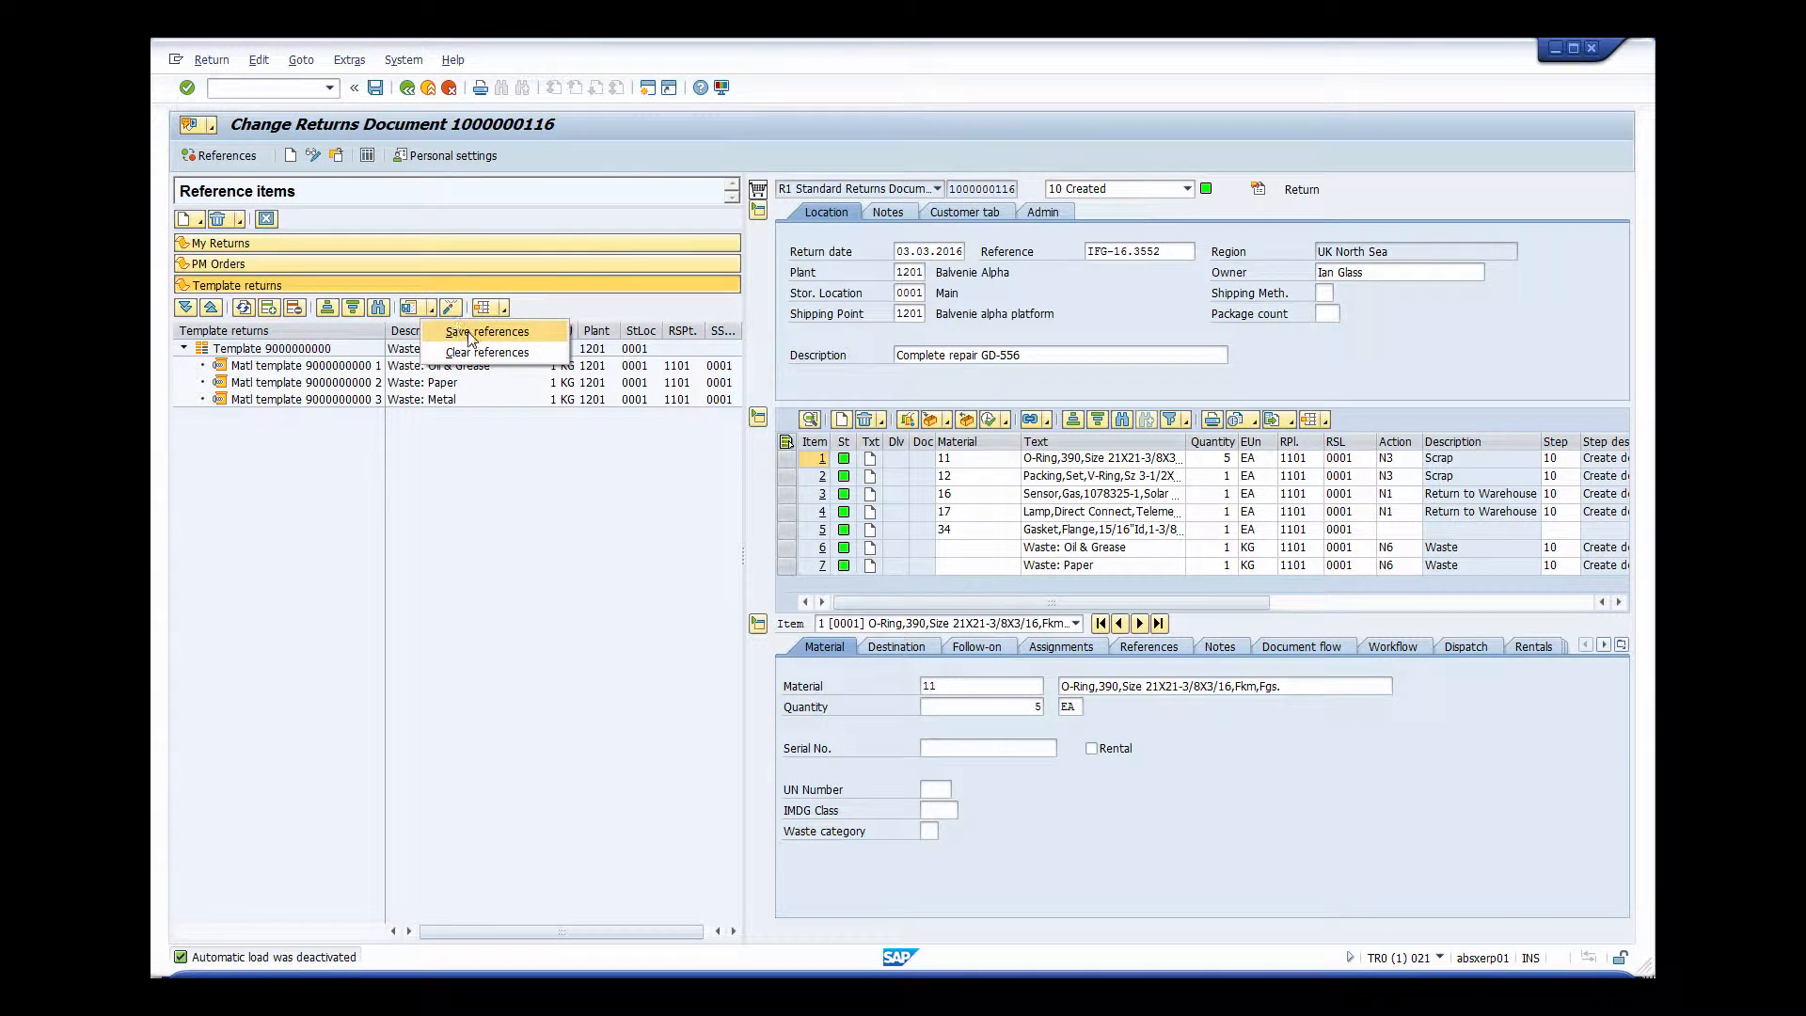
click(473, 362)
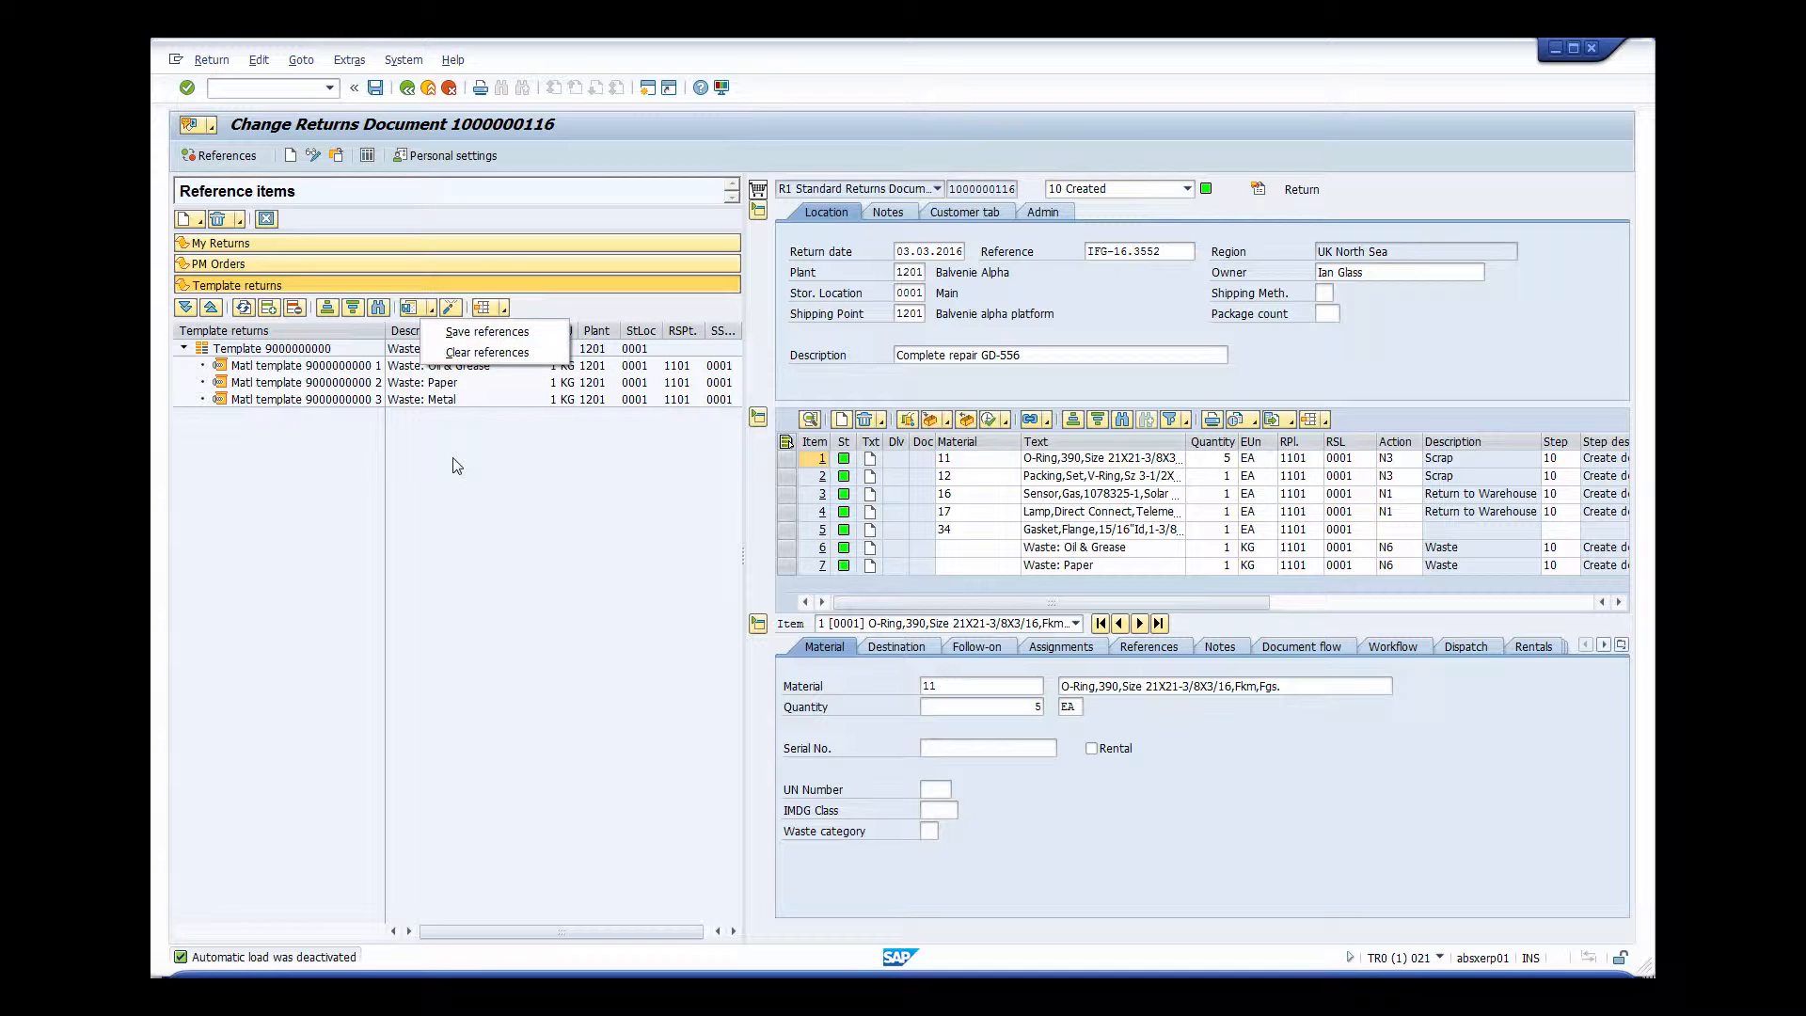
click(449, 310)
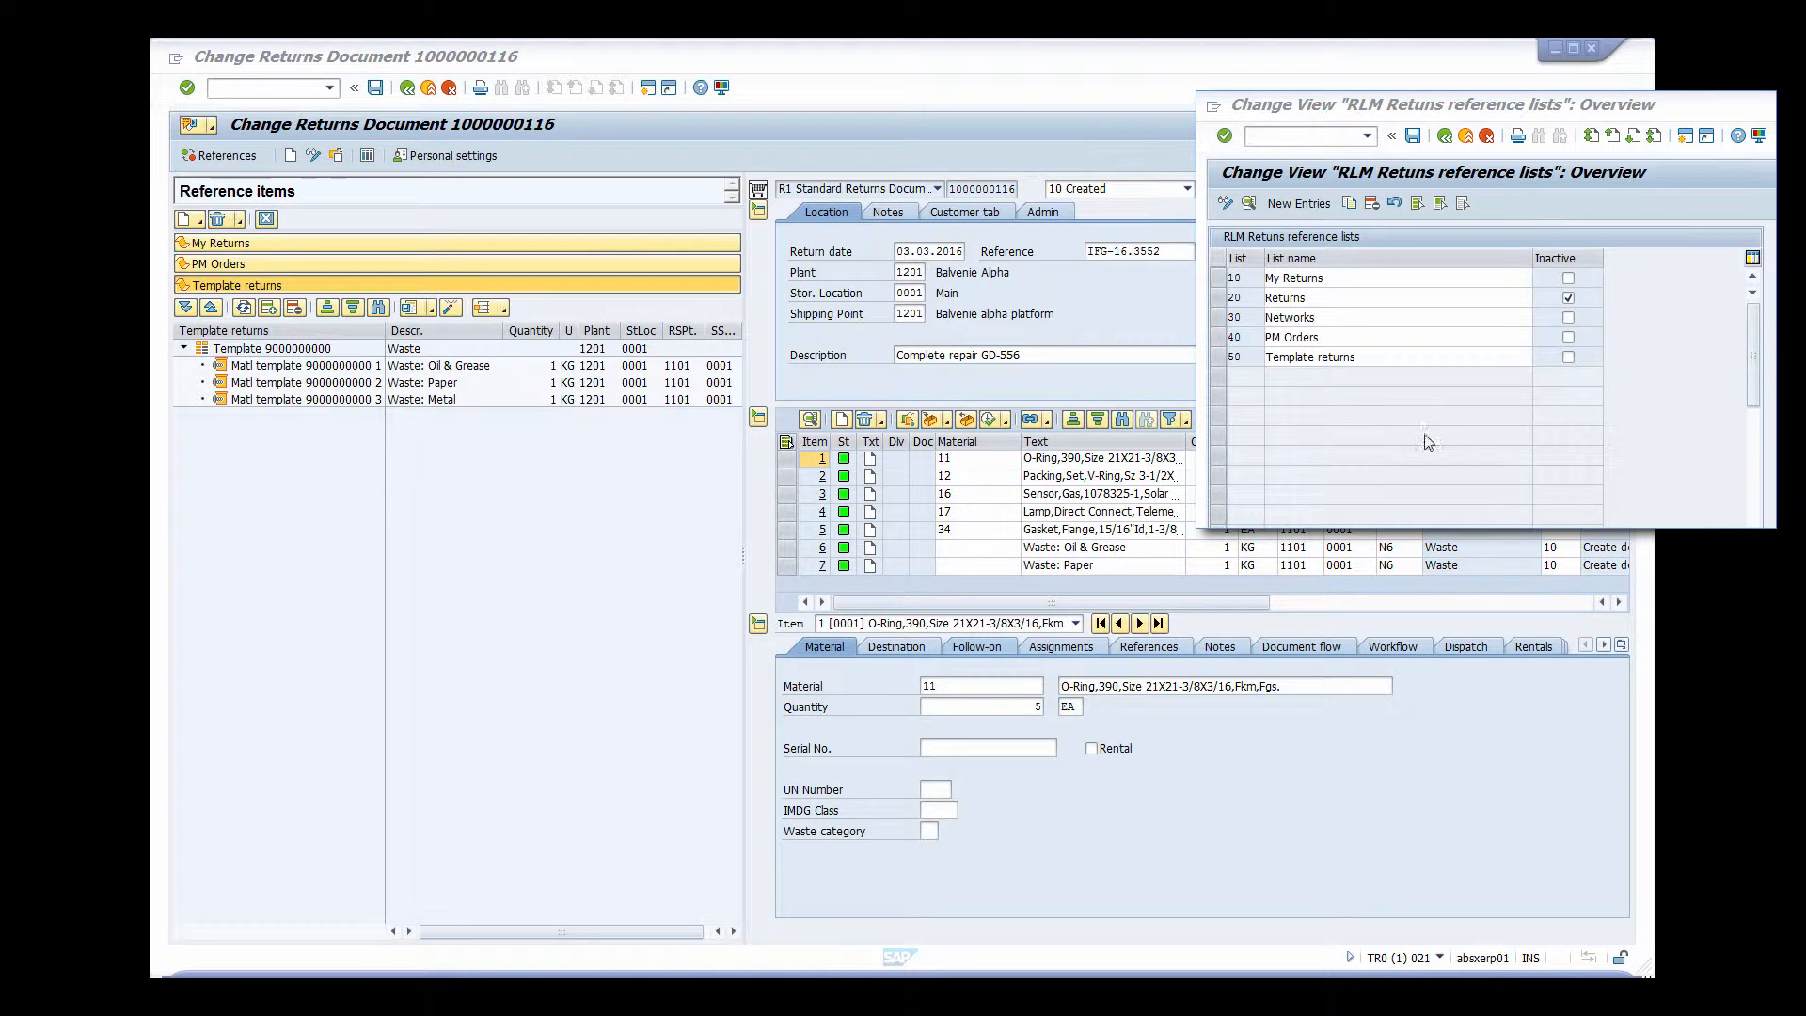
- Open the configuration details of the PM Orders reference list, and hide the reference items in the returns document
double_click(1245, 335)
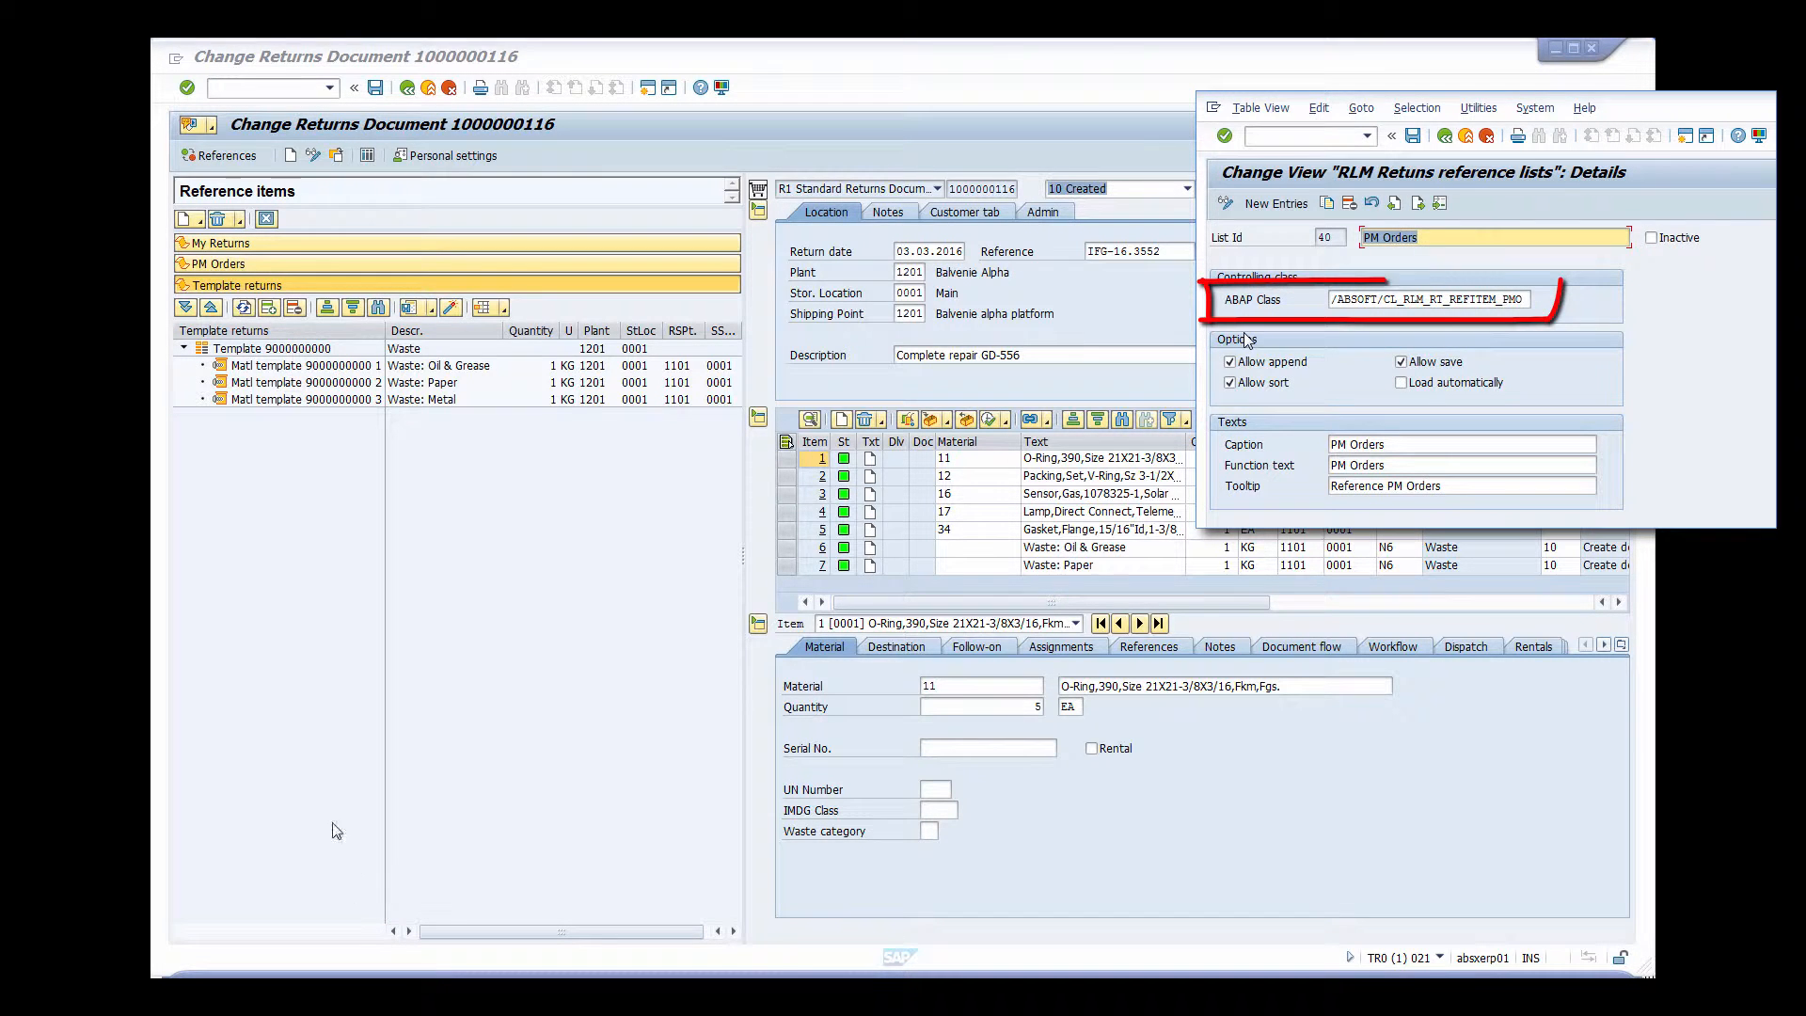
click(224, 158)
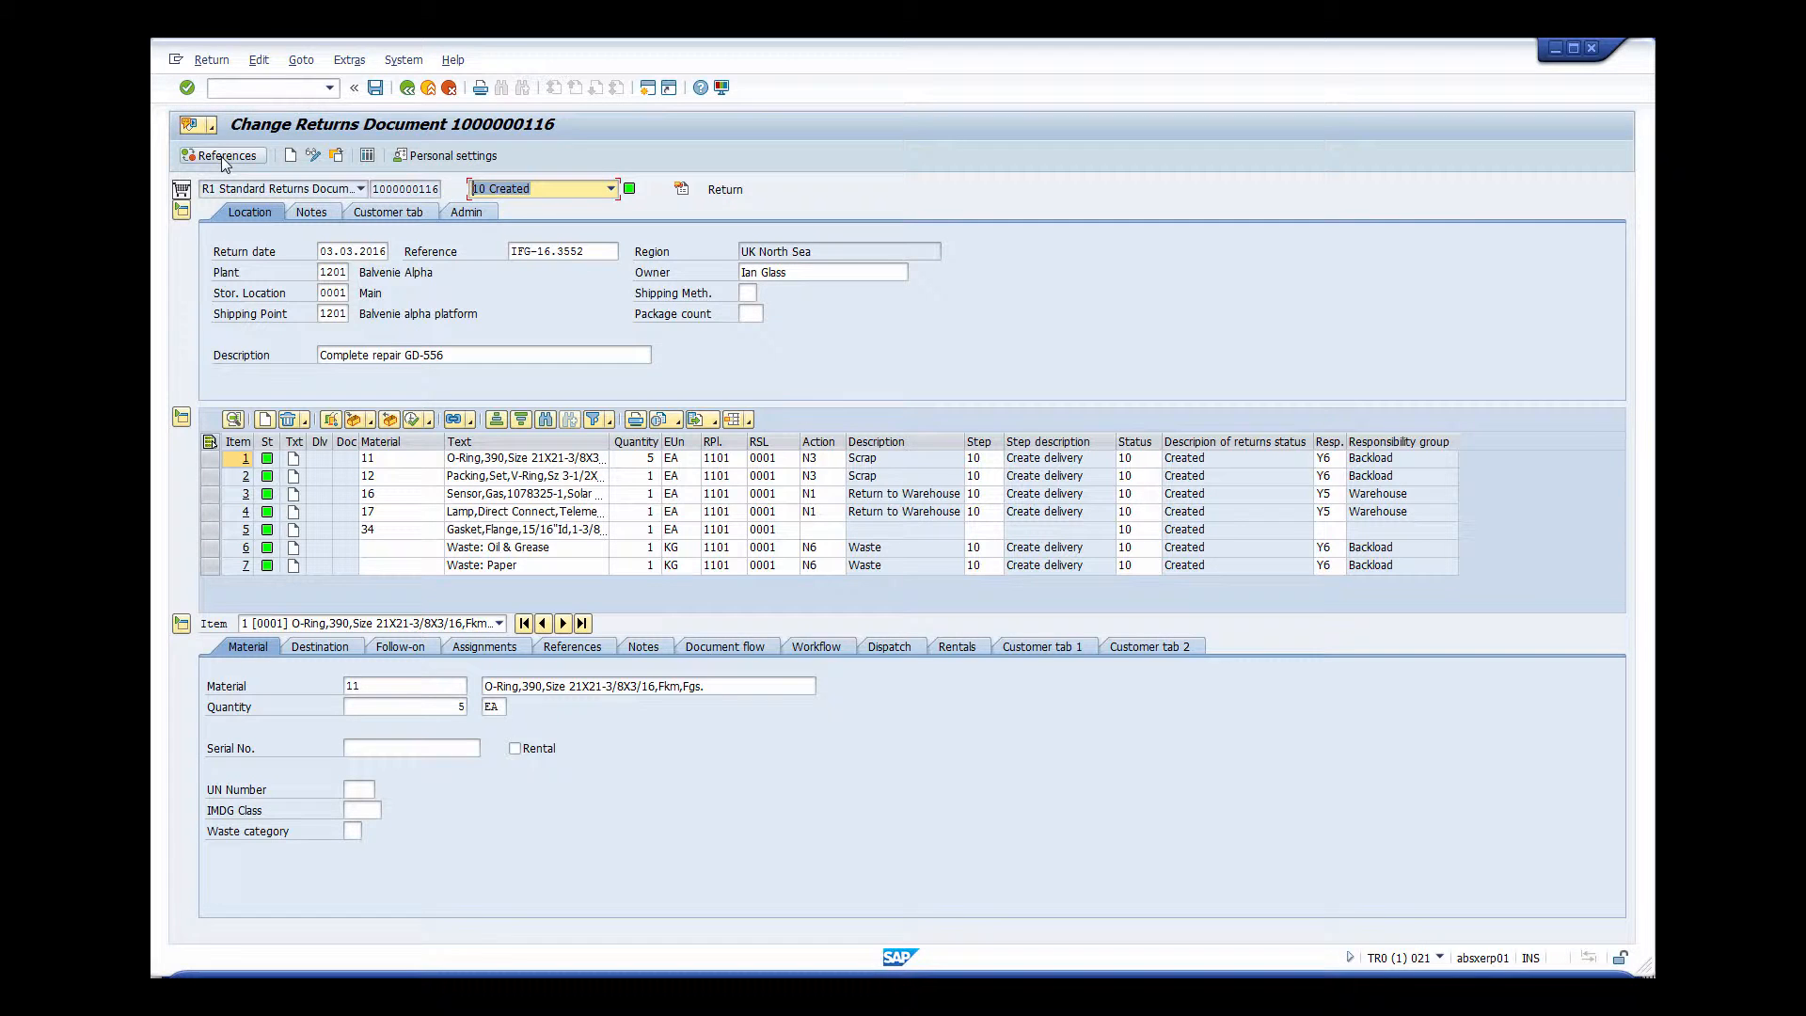
- Set the IMDG class of returns item 1, the O-Ring, to 3 Flammable liquid
click(368, 809)
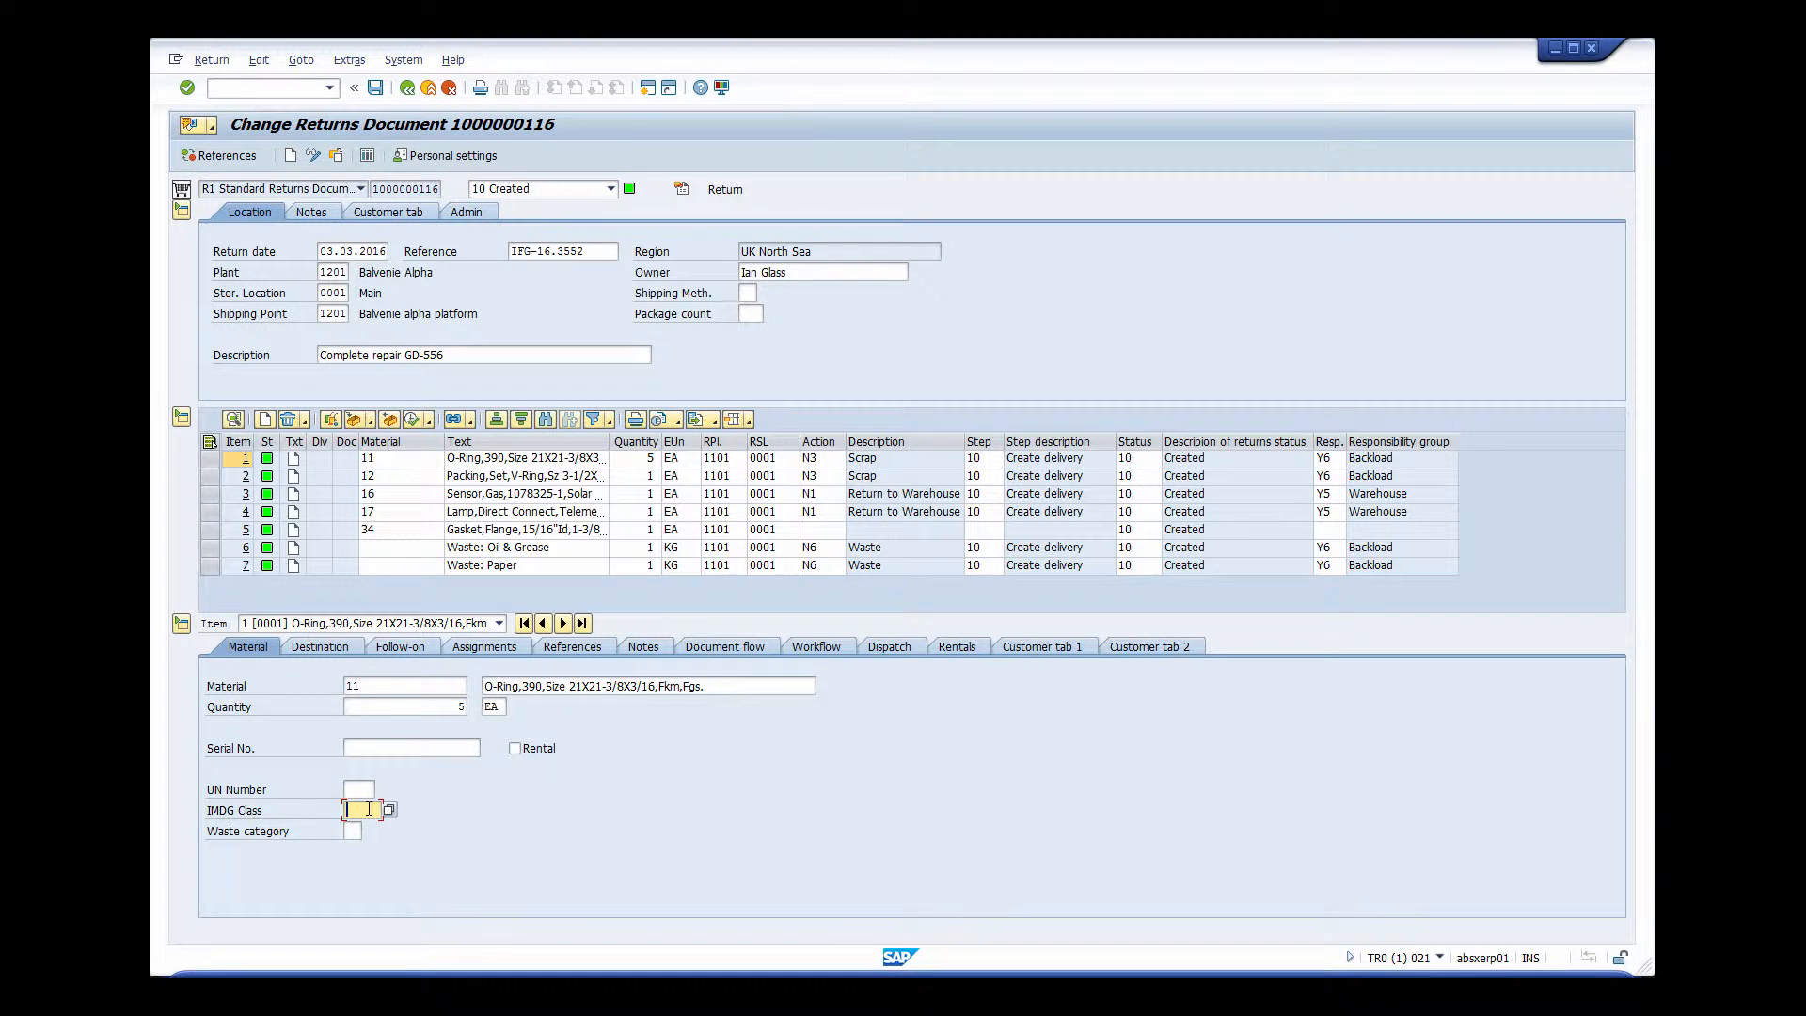
key(F4)
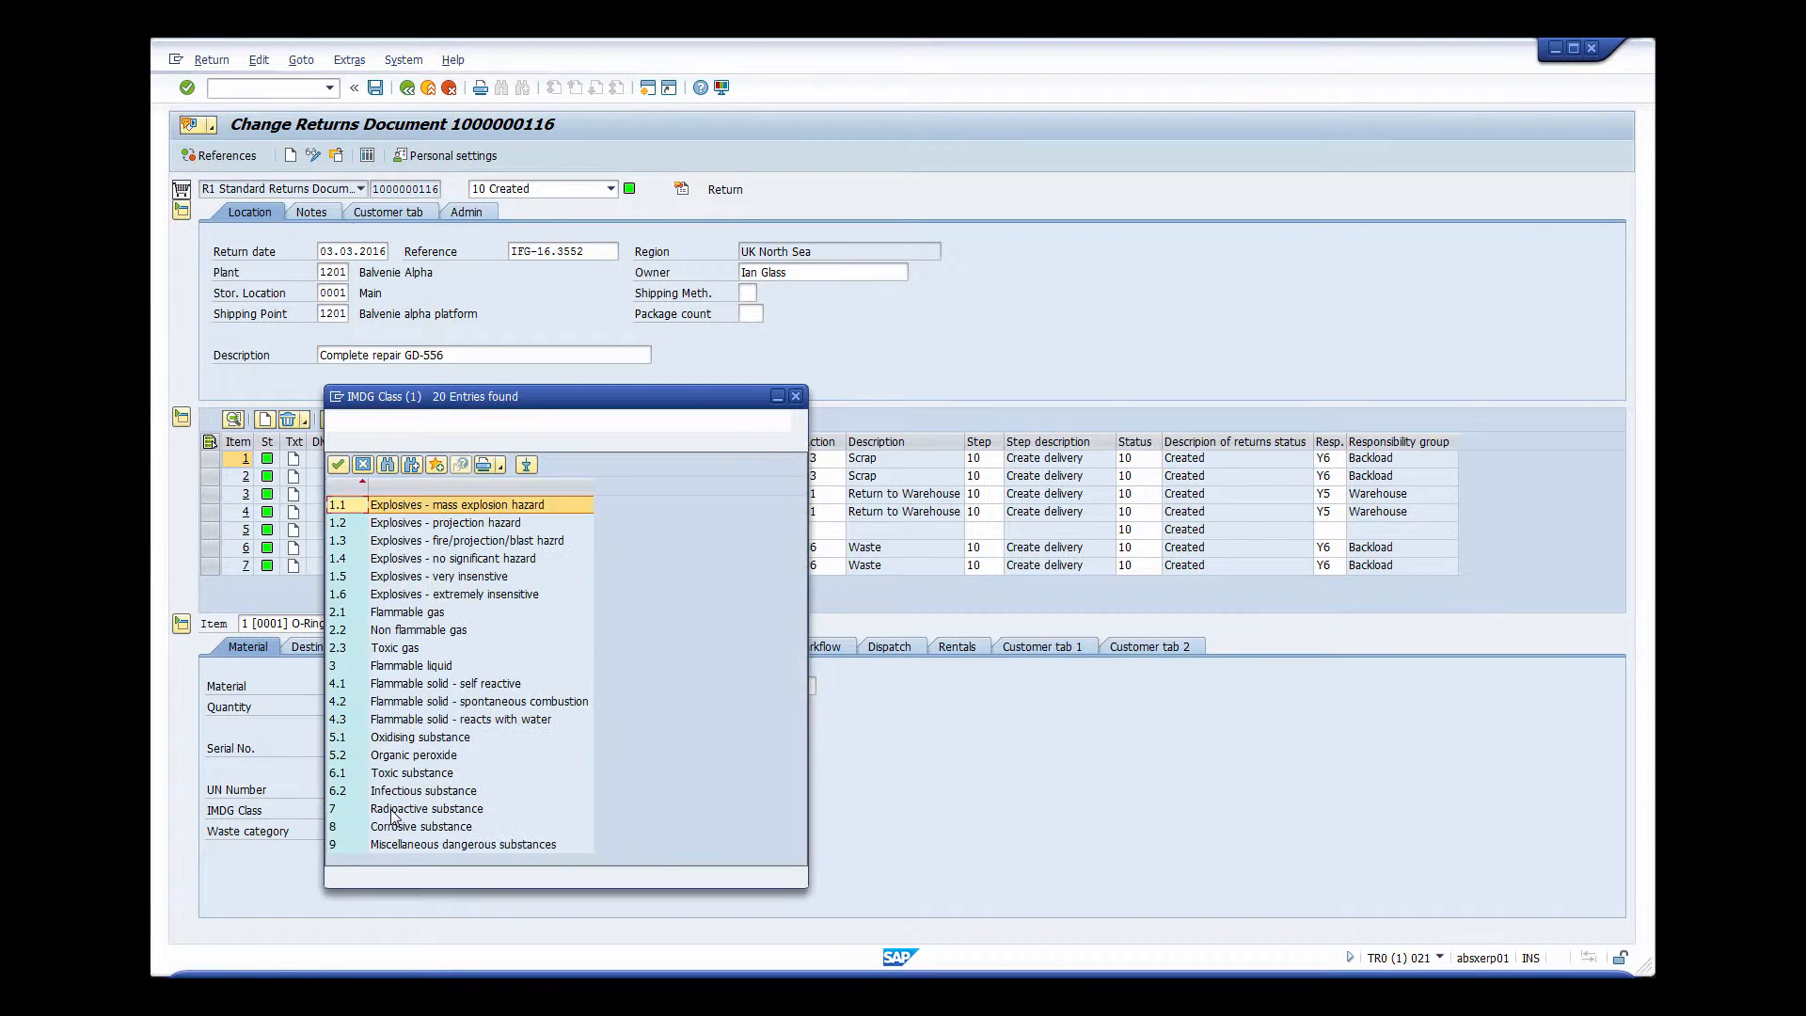
double_click(403, 670)
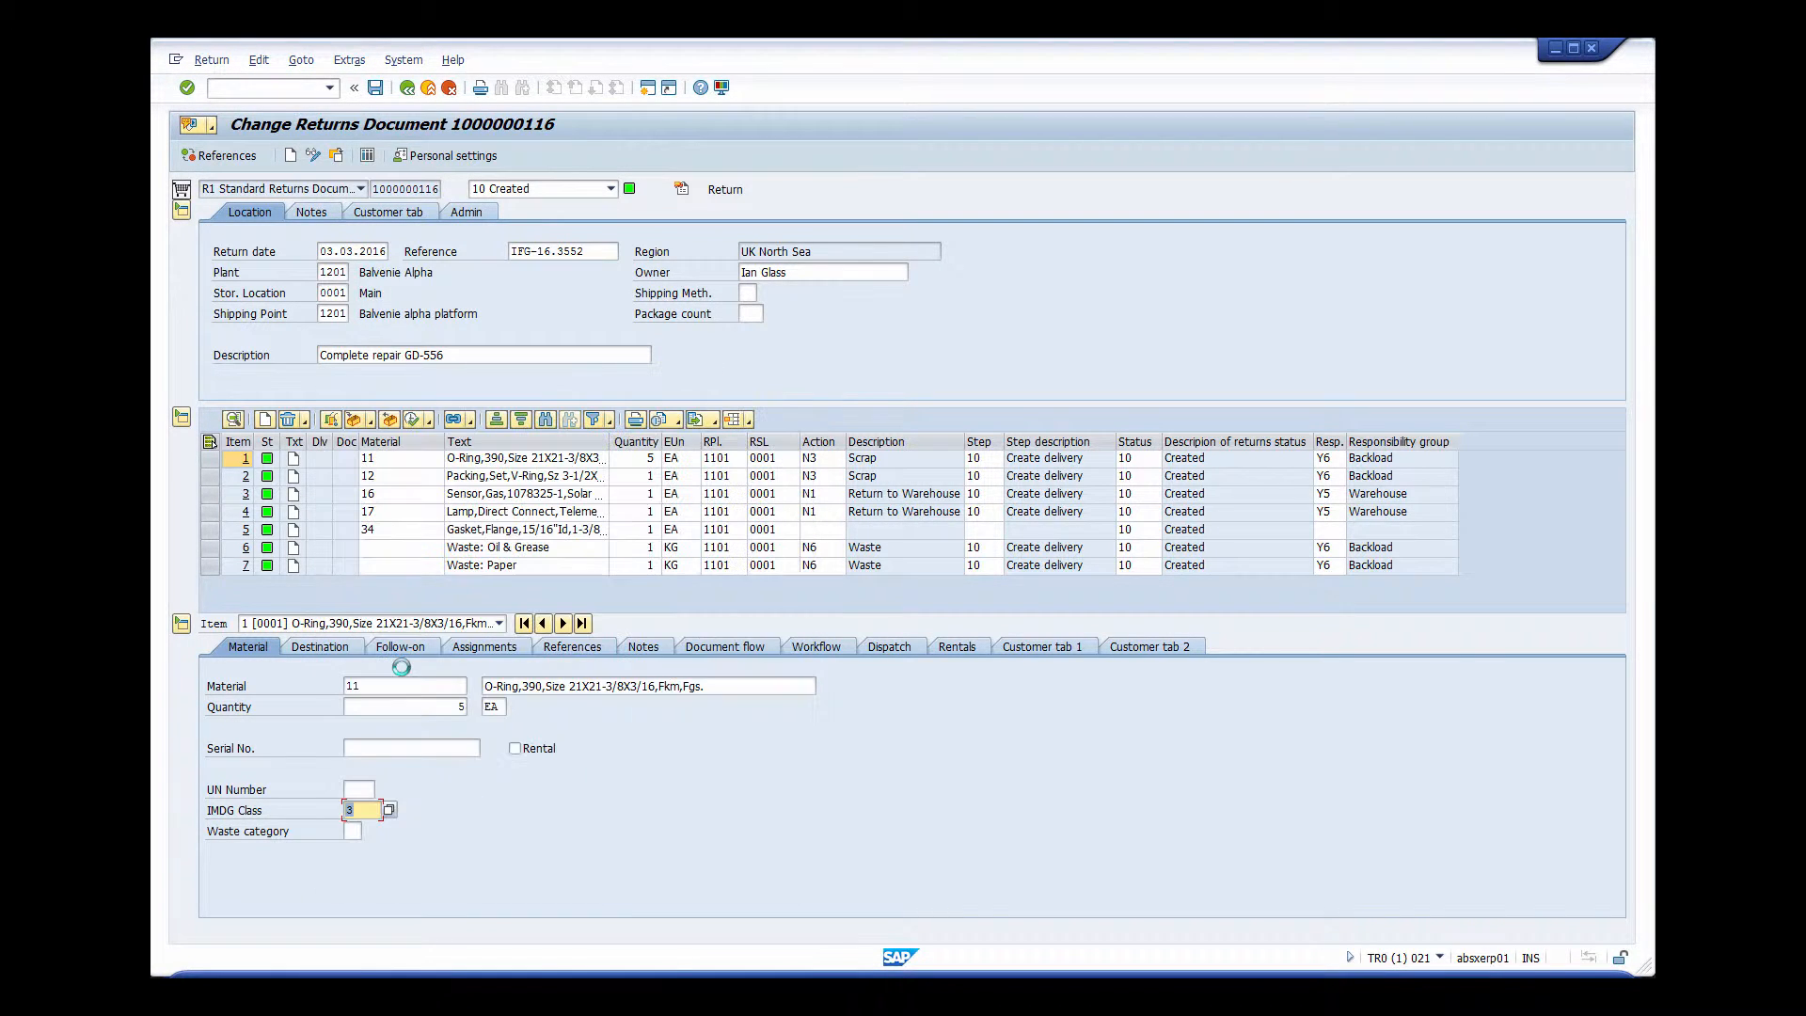
- Search address group RLM1 for item 1's dispatch destination and assign the White Van Couriers address
click(887, 647)
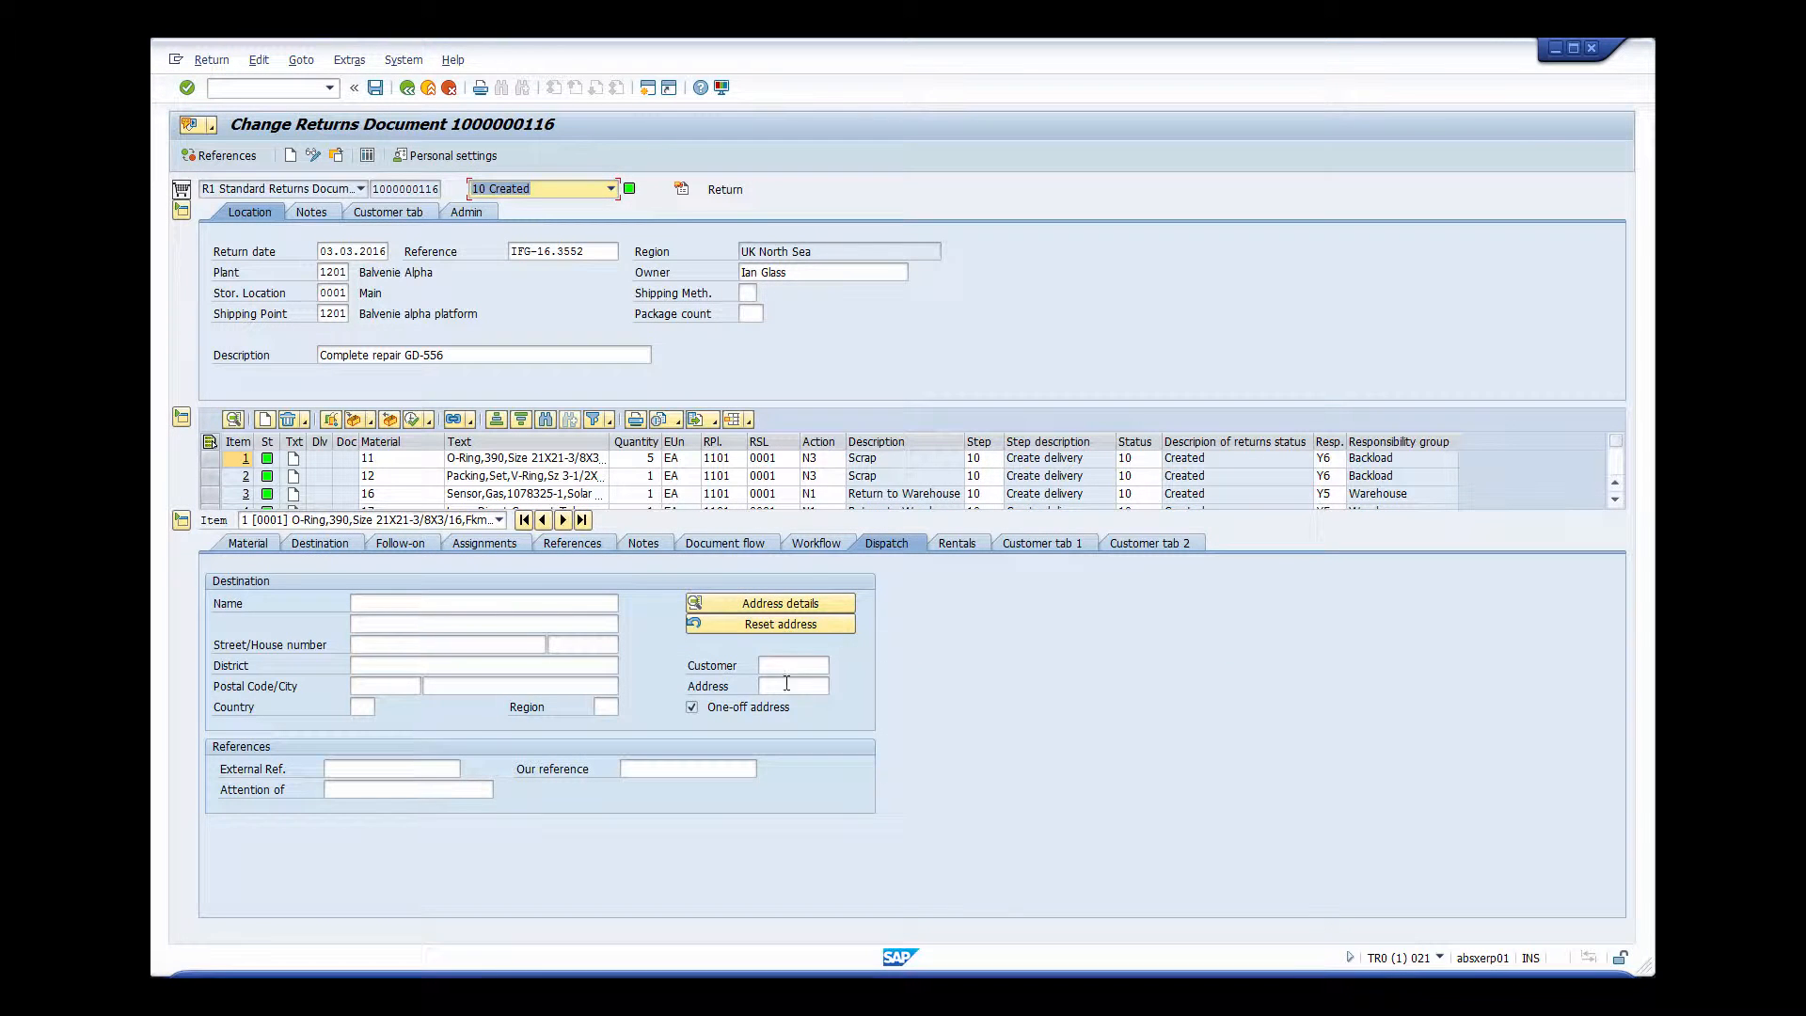
click(786, 685)
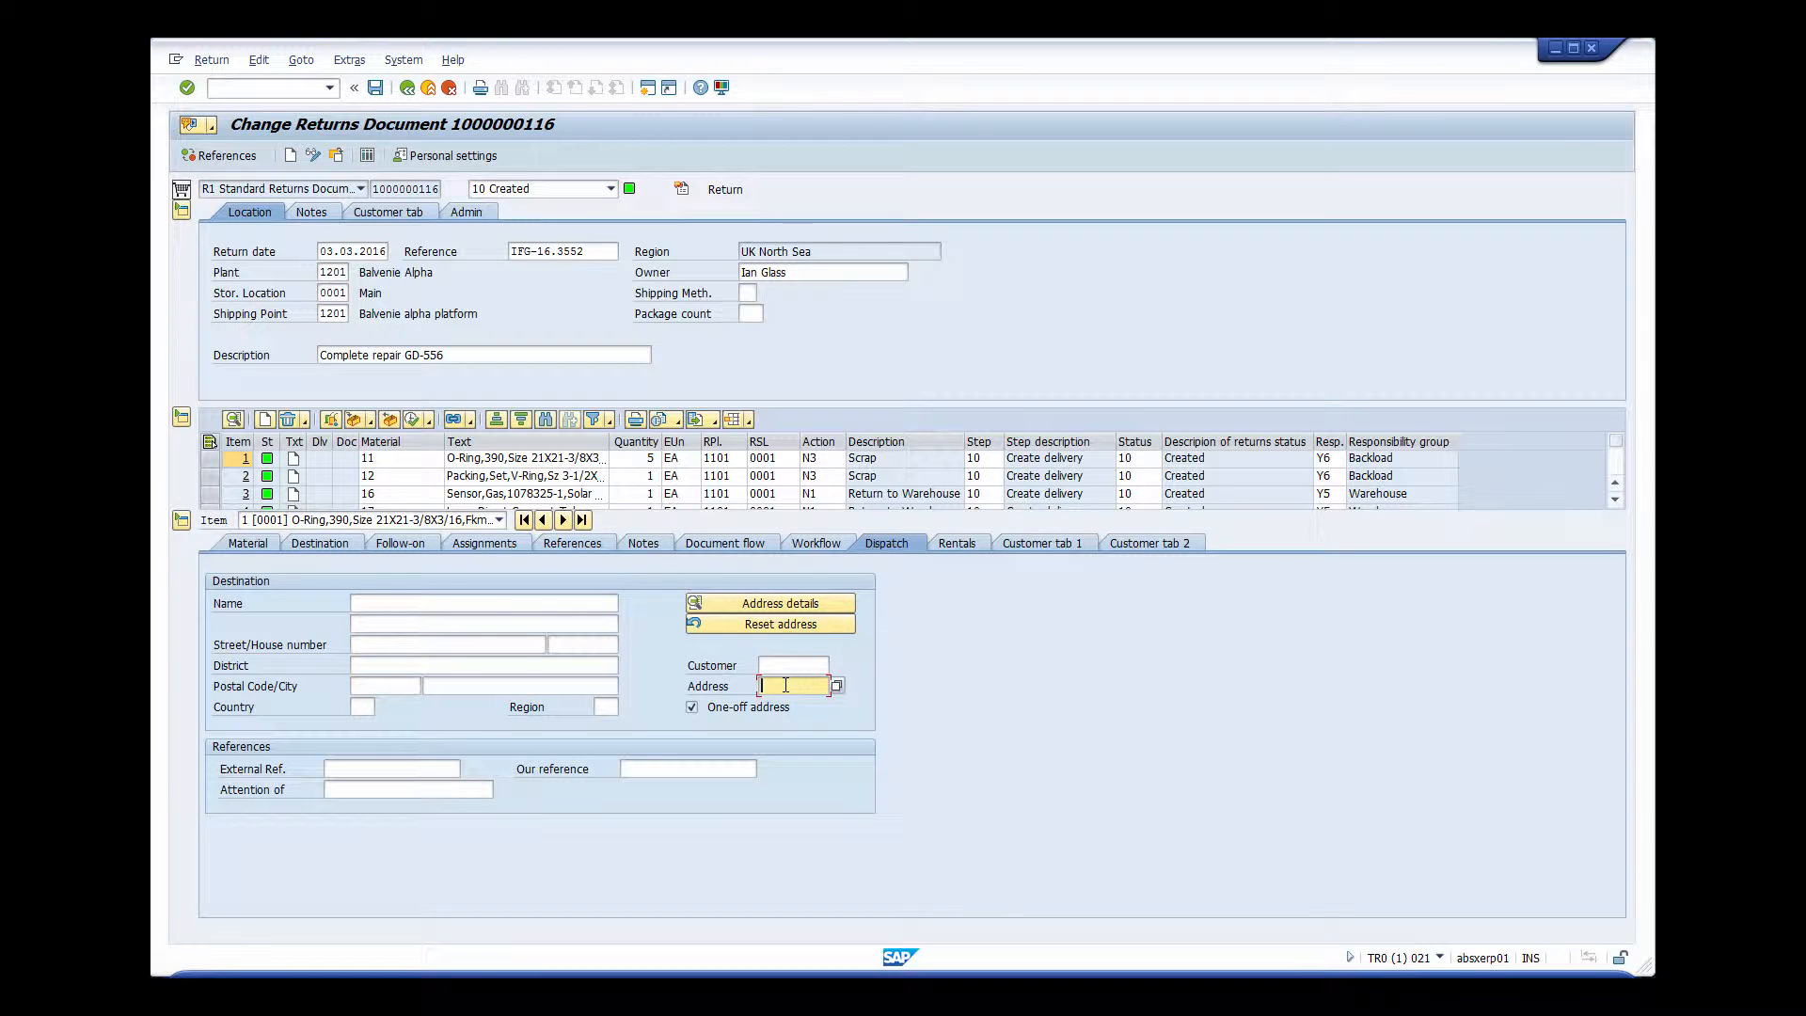
click(835, 685)
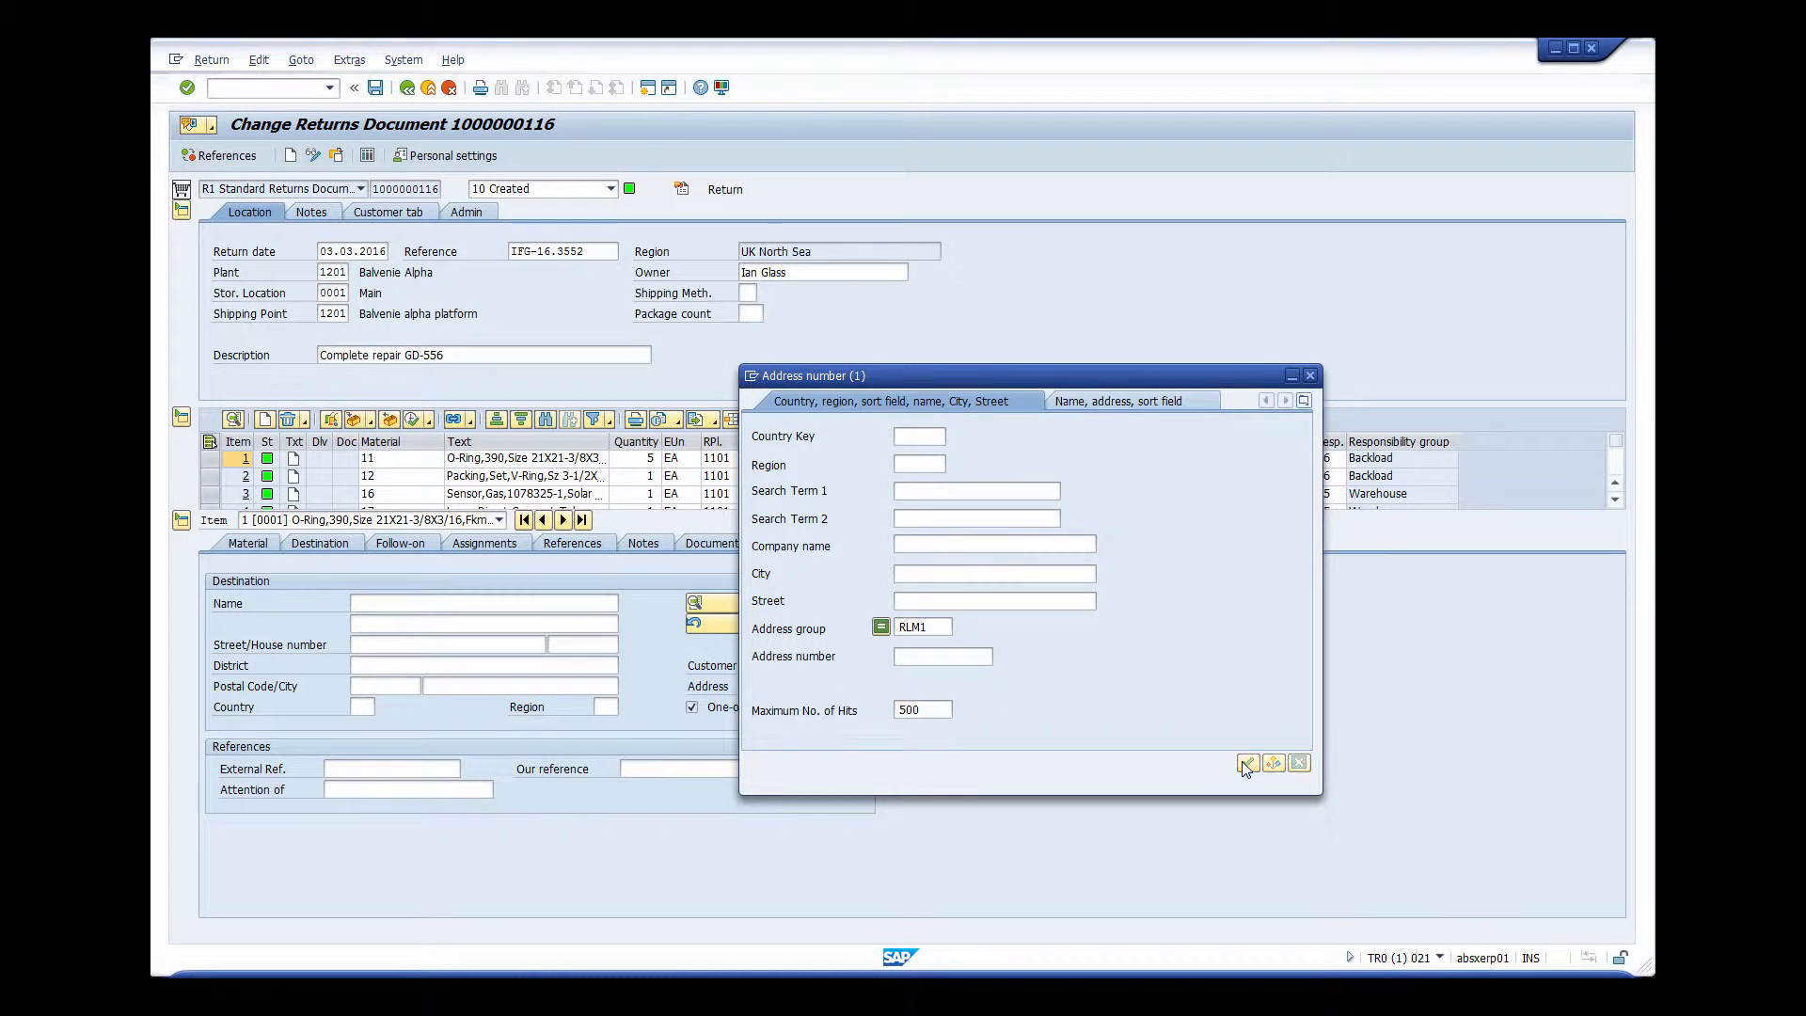
click(1246, 763)
double_click(784, 400)
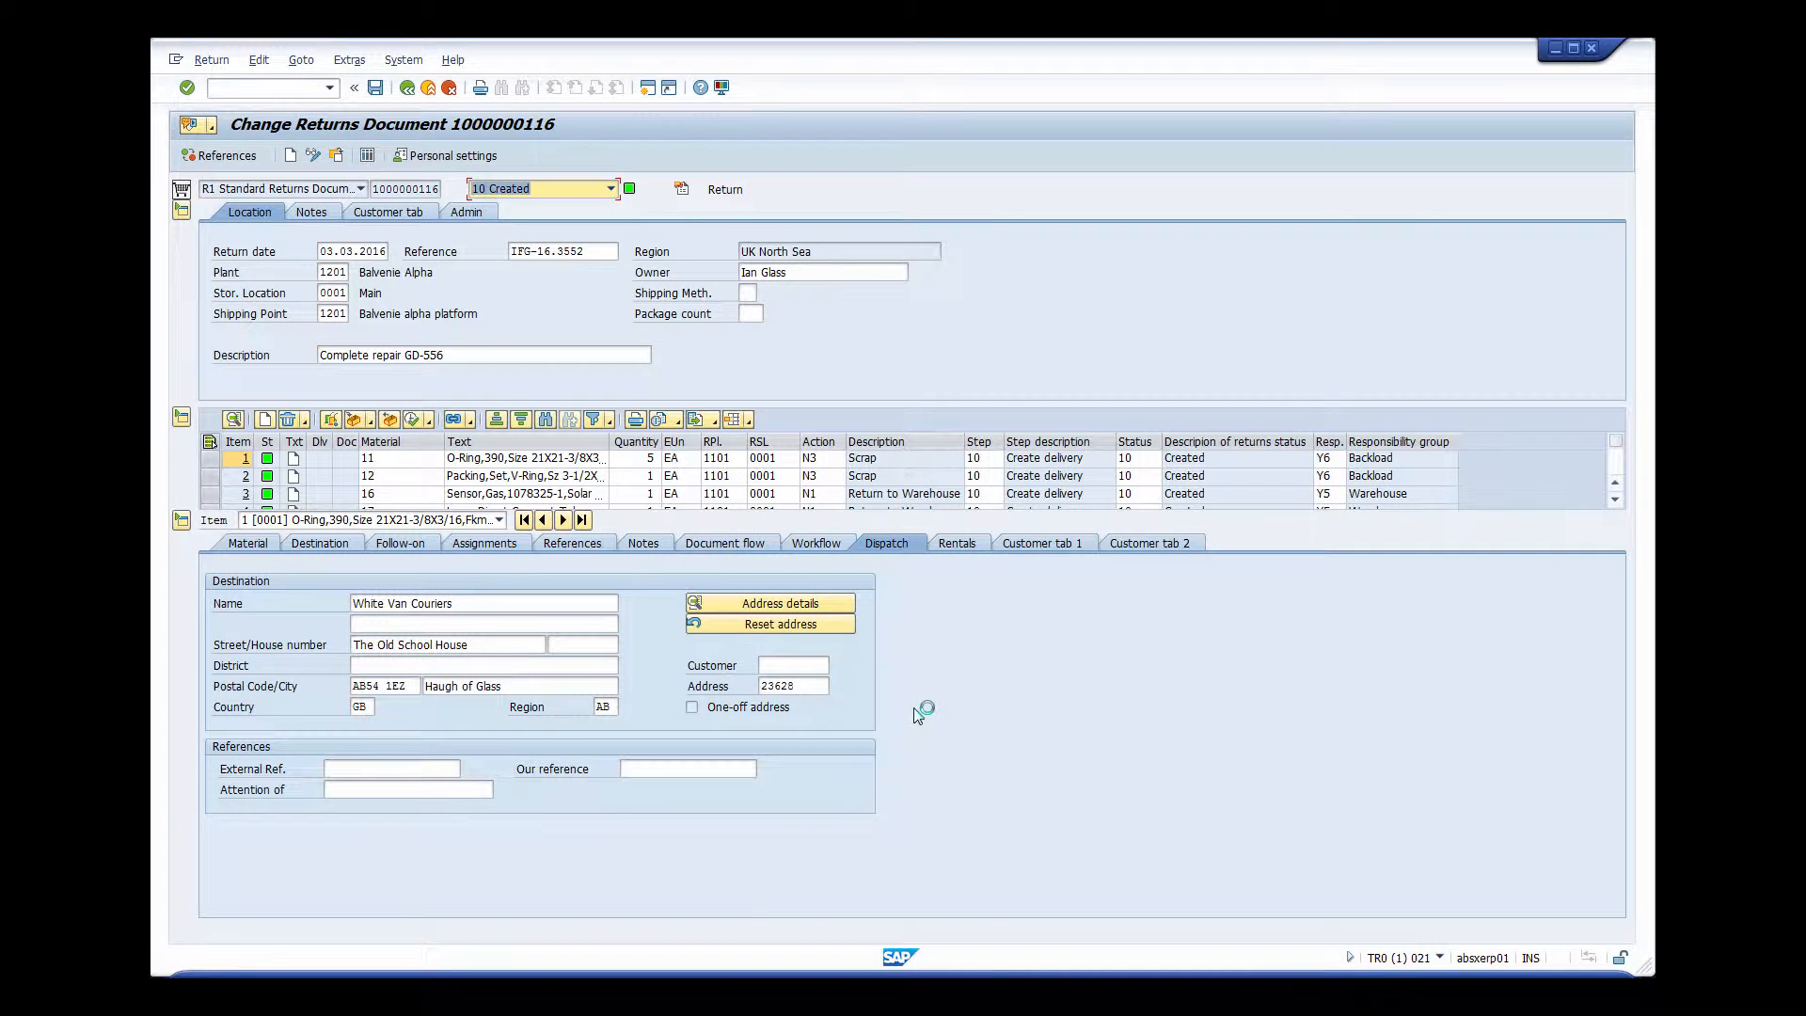
- Look through the customer-specific, material and follow-on details of returns item 1
click(1025, 548)
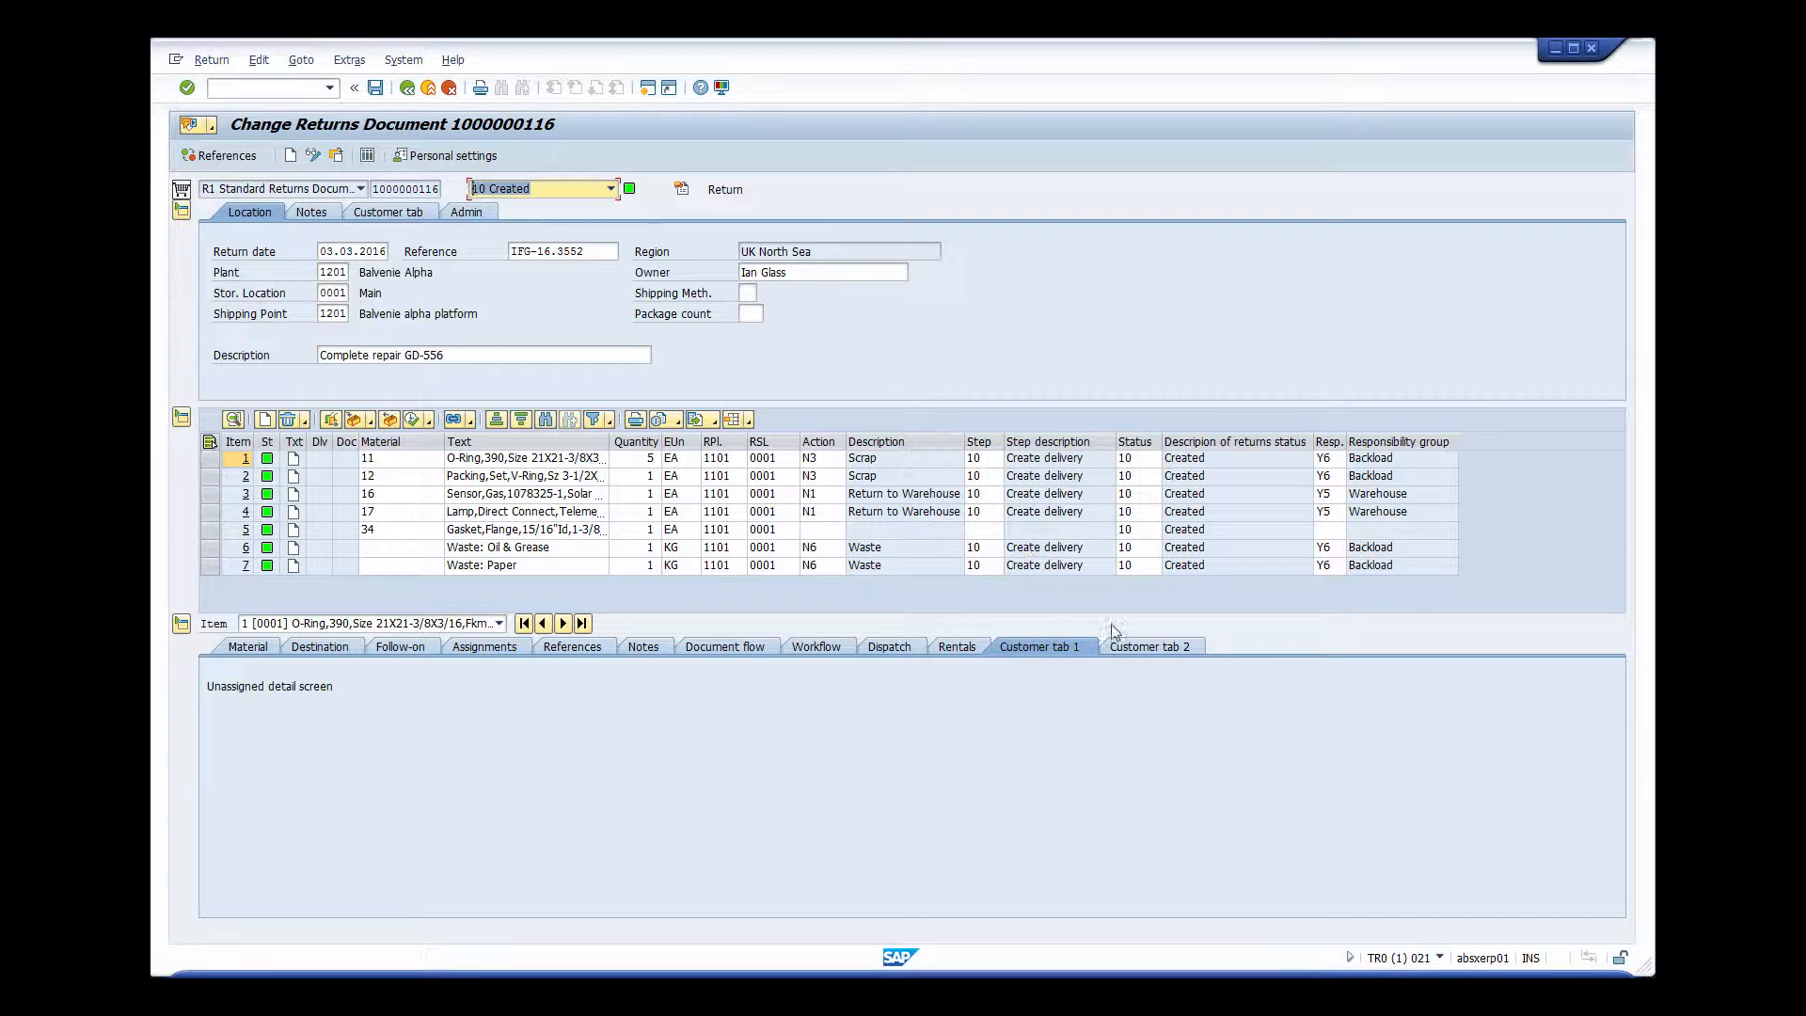
click(1149, 649)
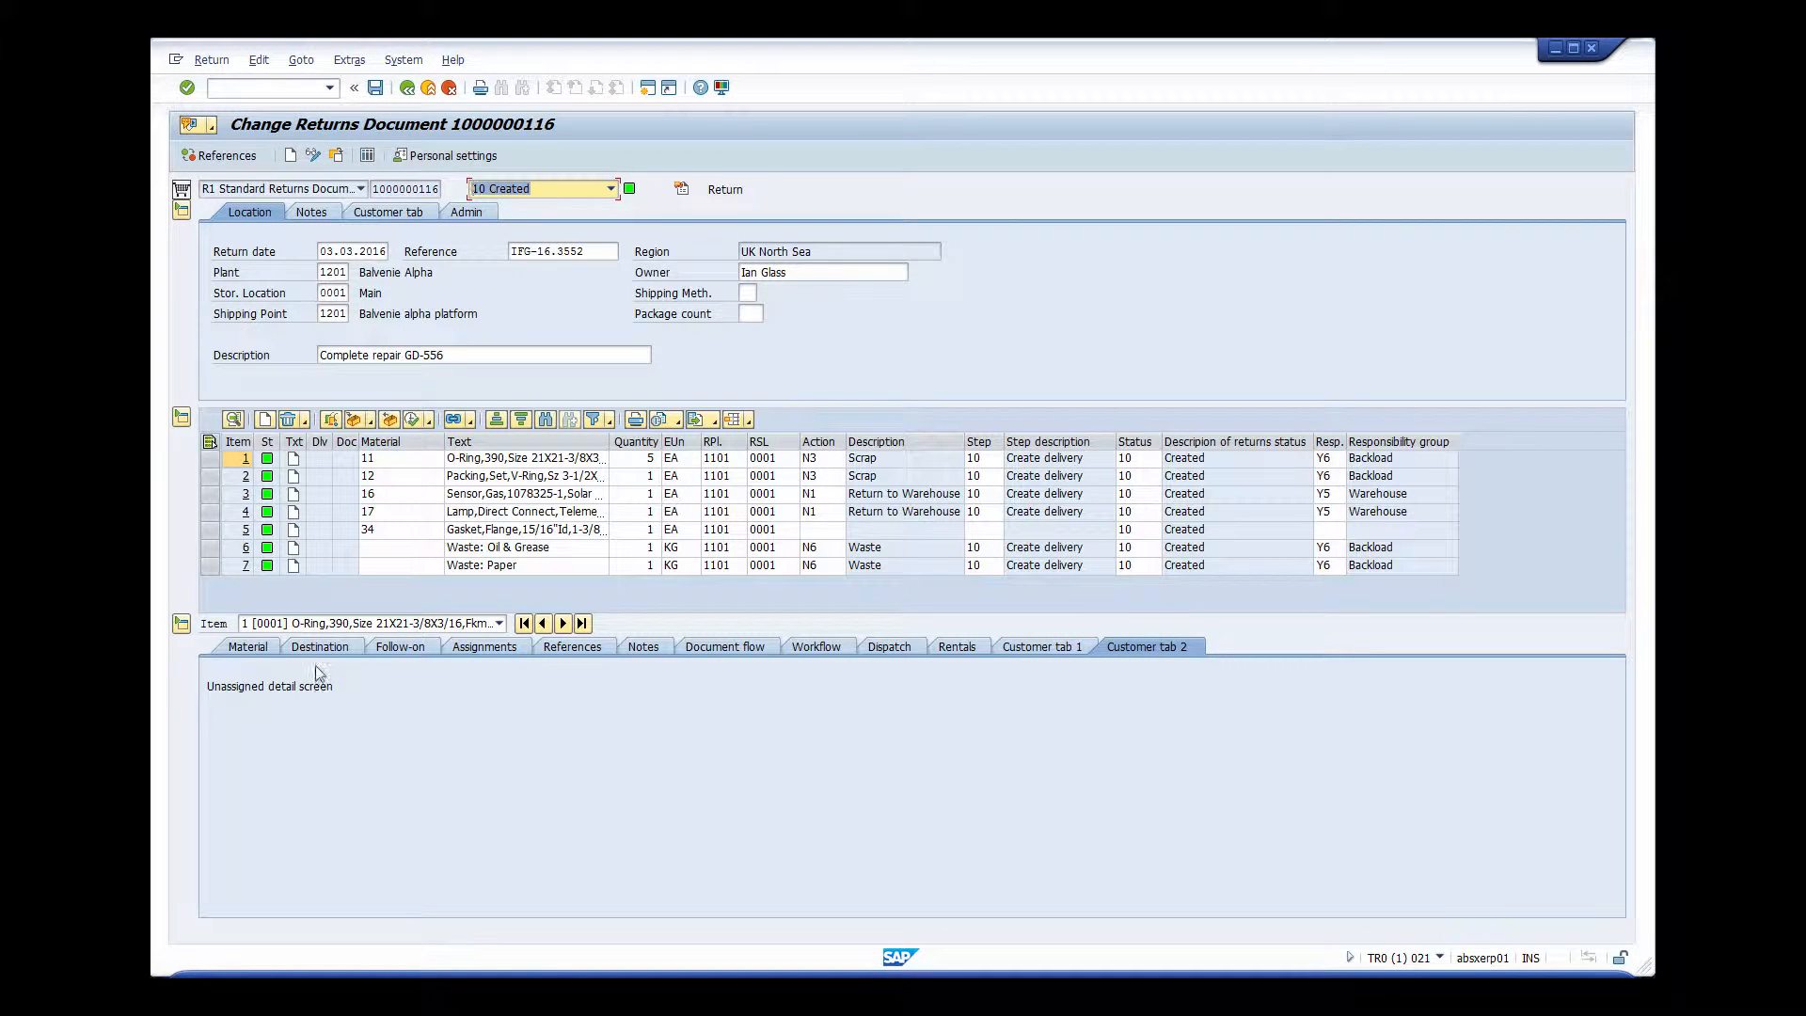
click(246, 647)
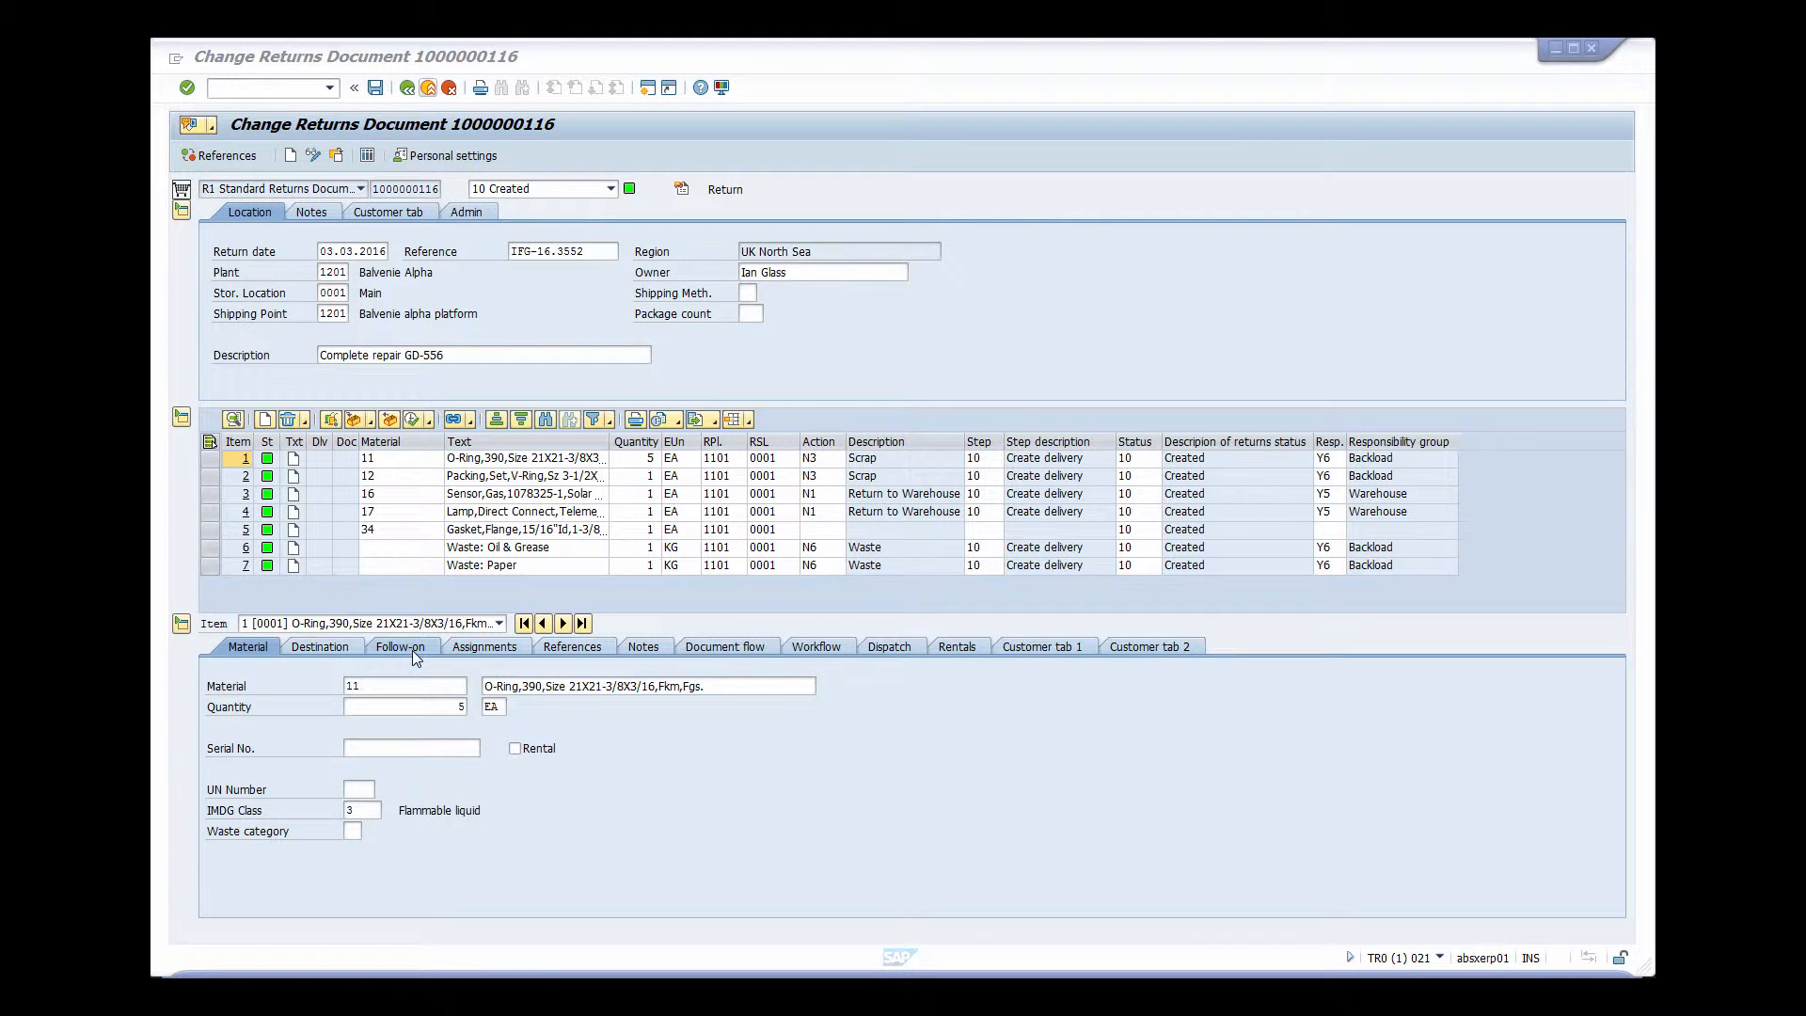
click(412, 651)
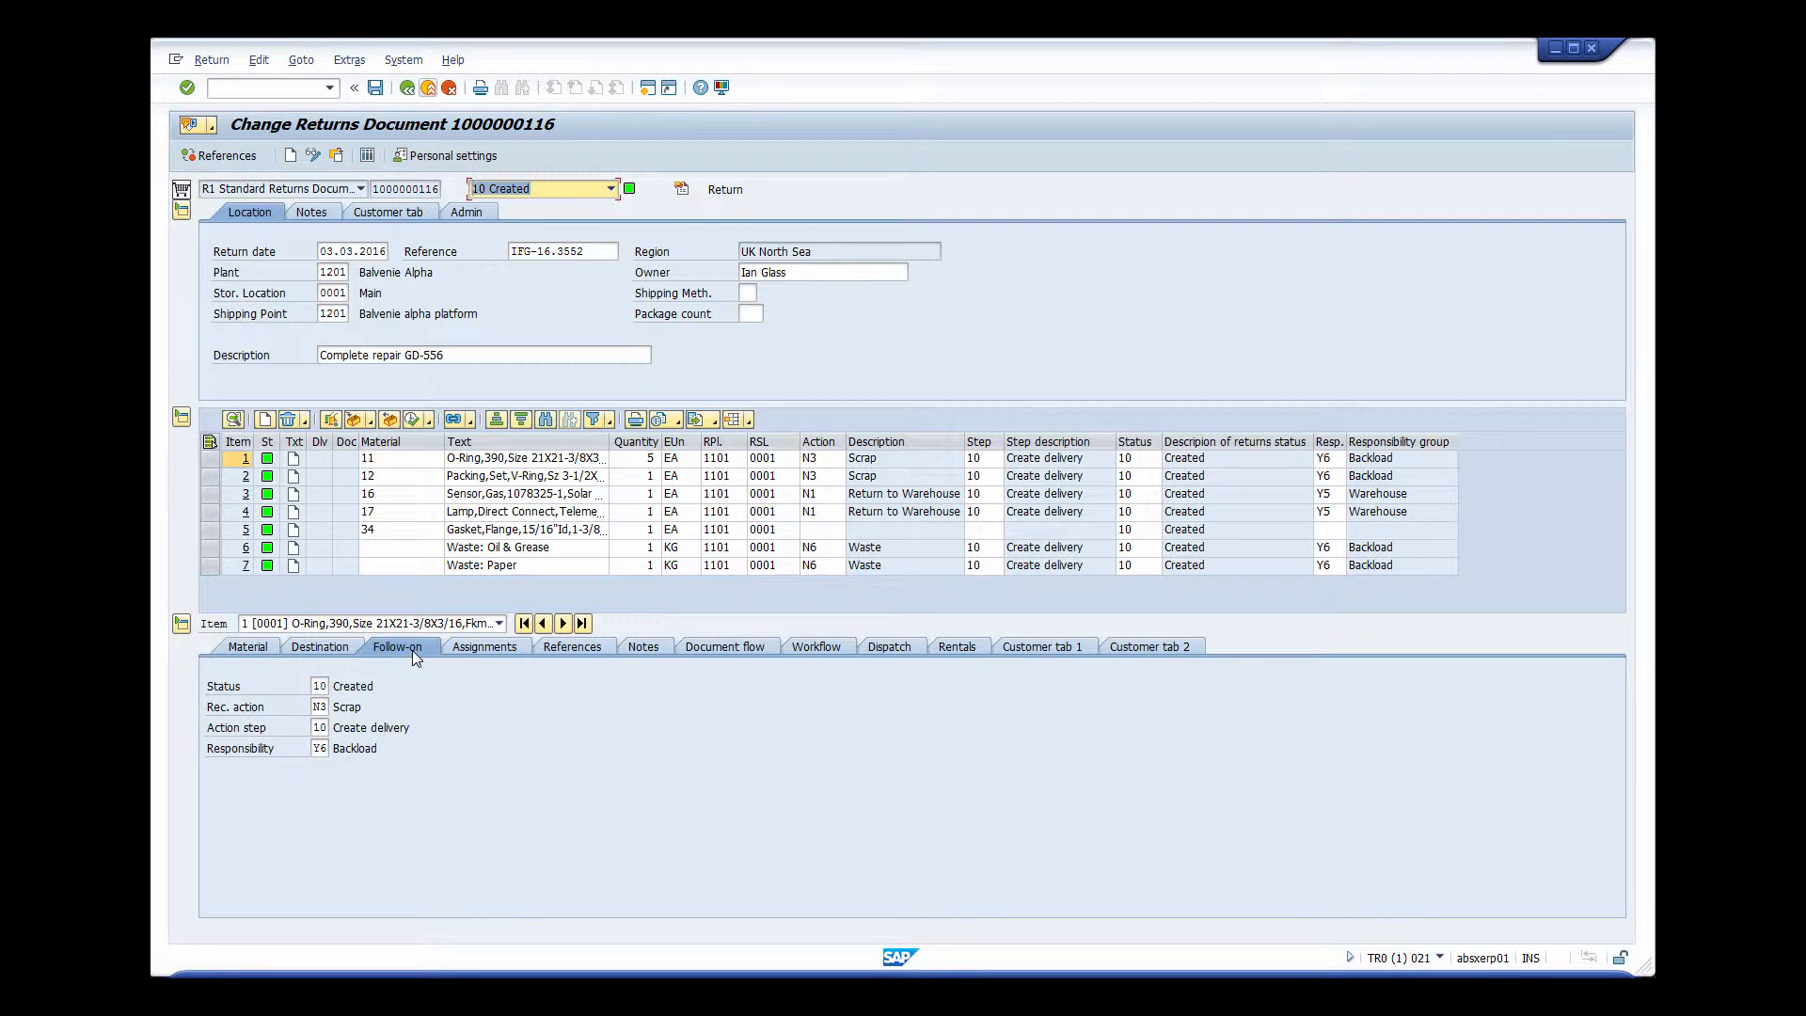
- Assign responsibility group Y3 Maintenance to returns item 5, the flange gasket
click(245, 532)
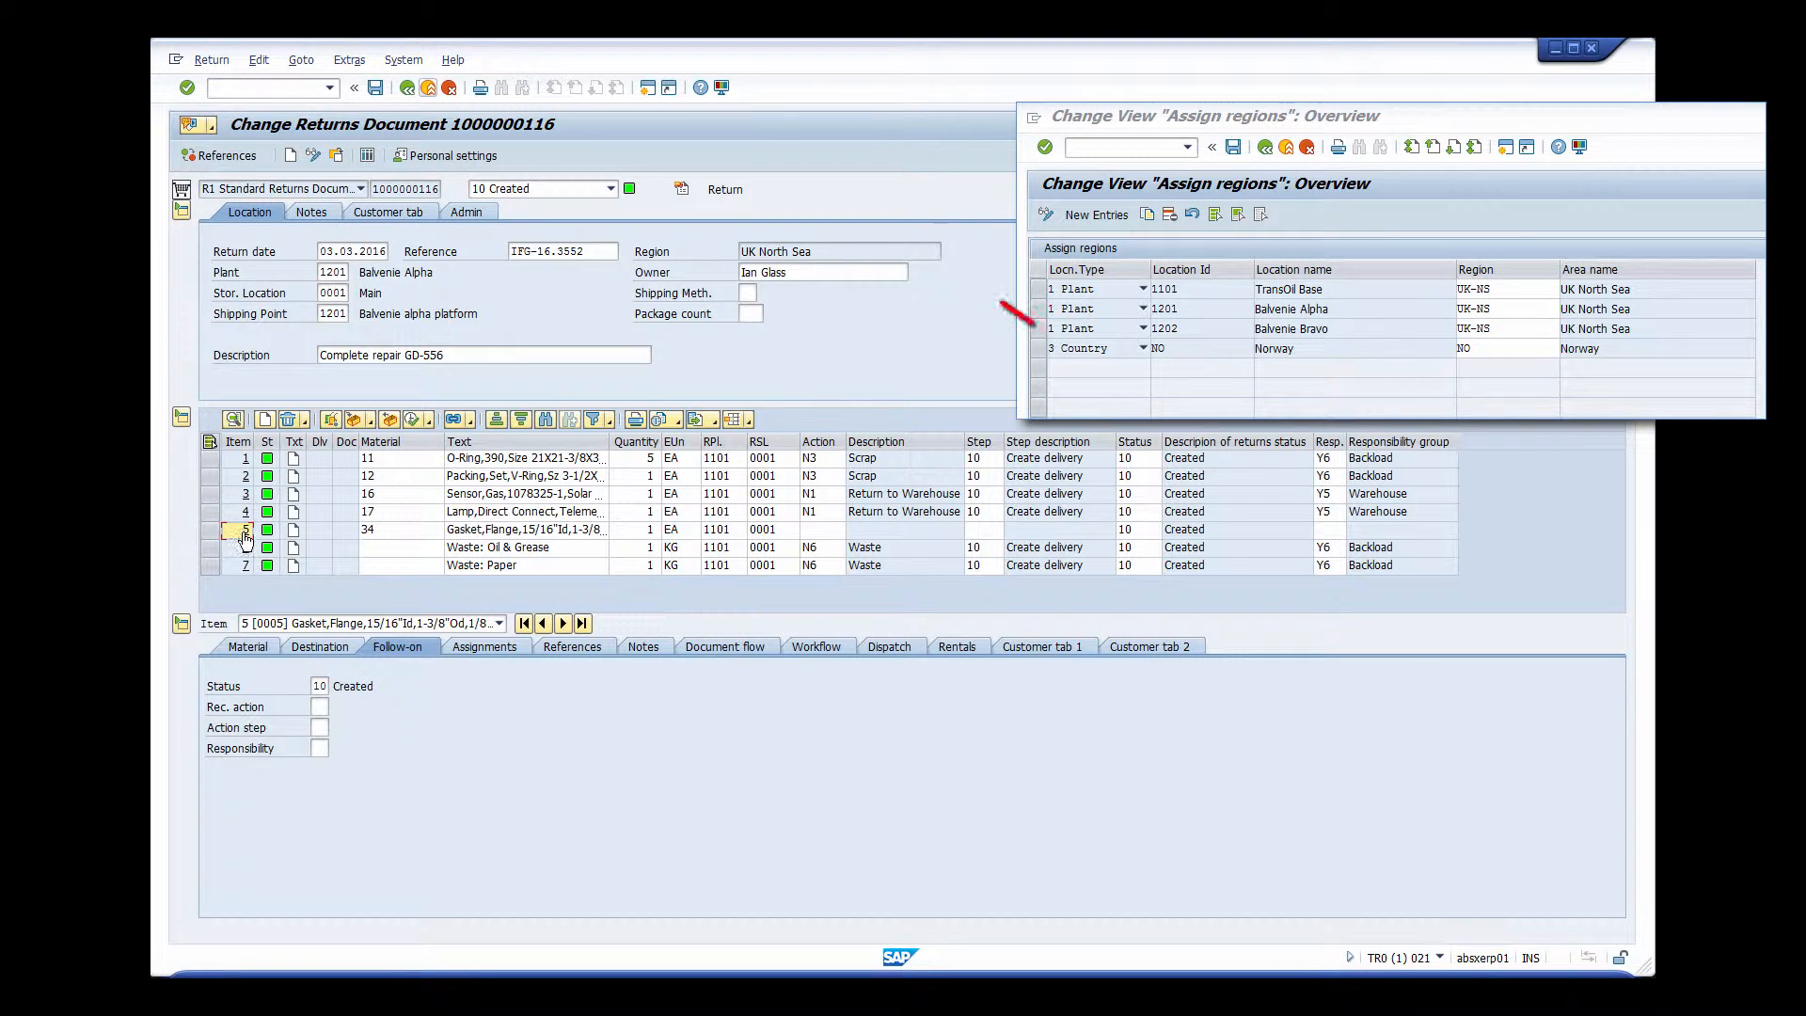
click(317, 747)
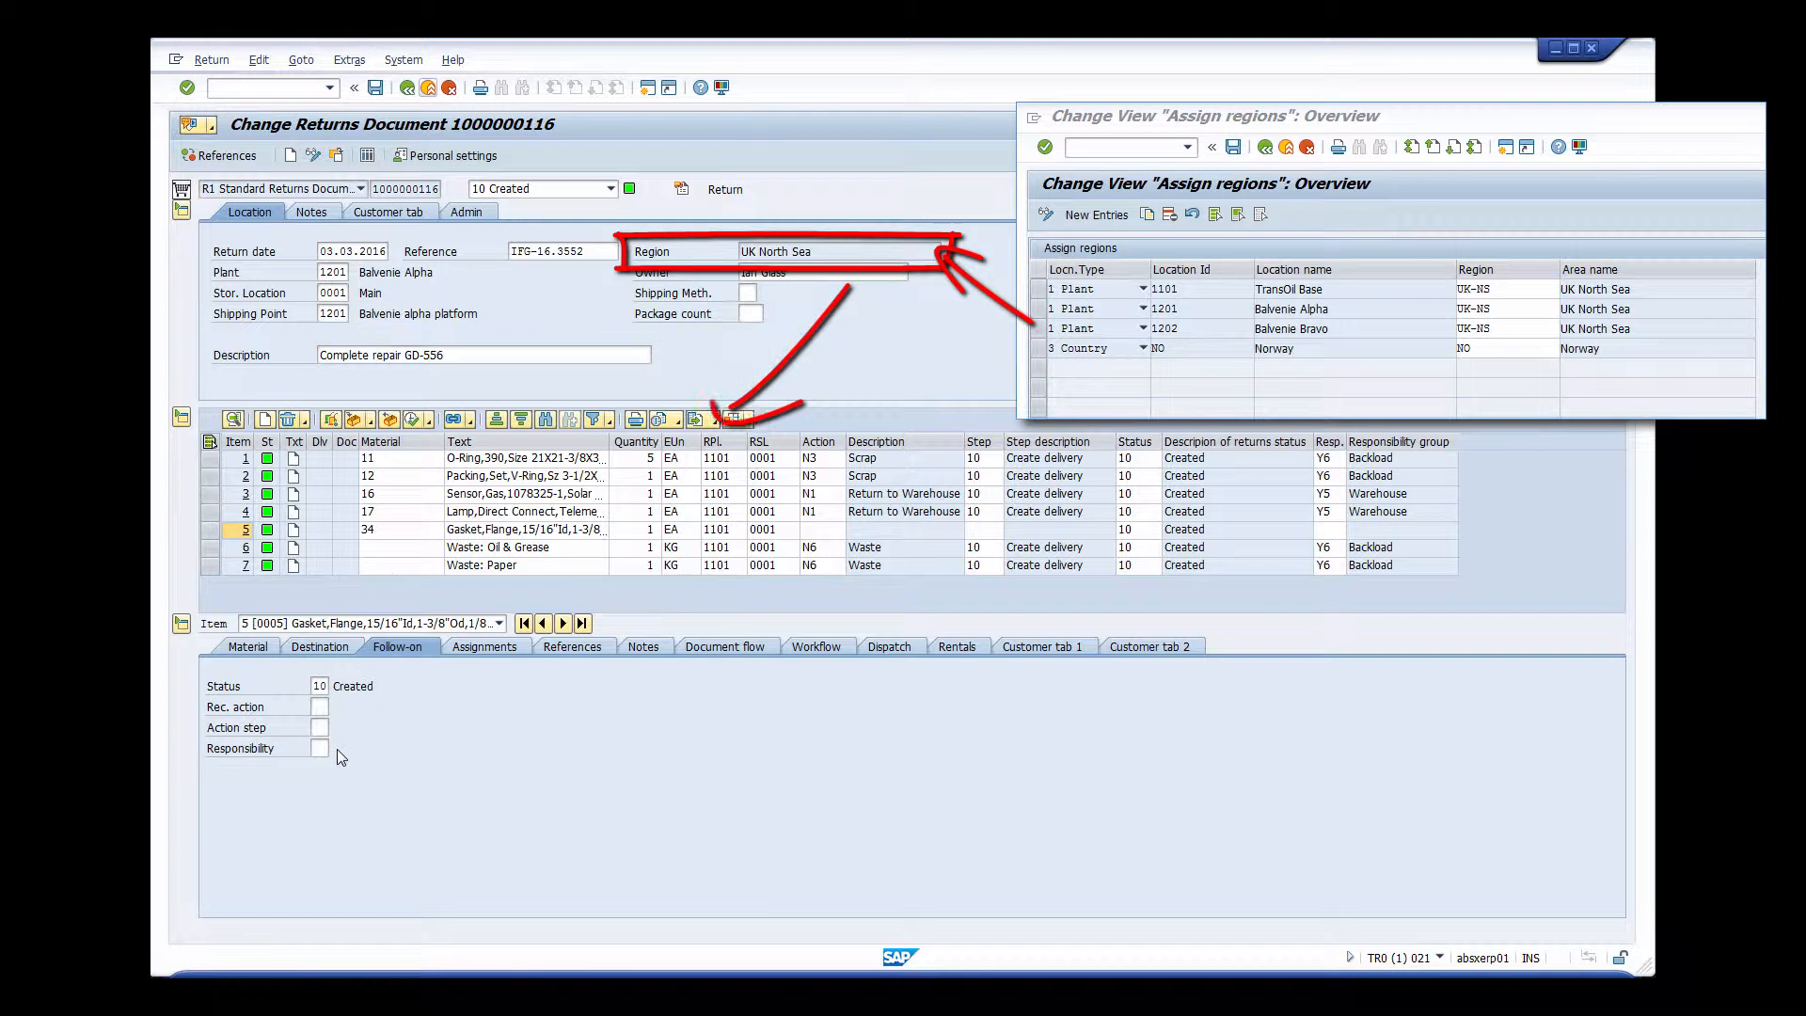
click(335, 748)
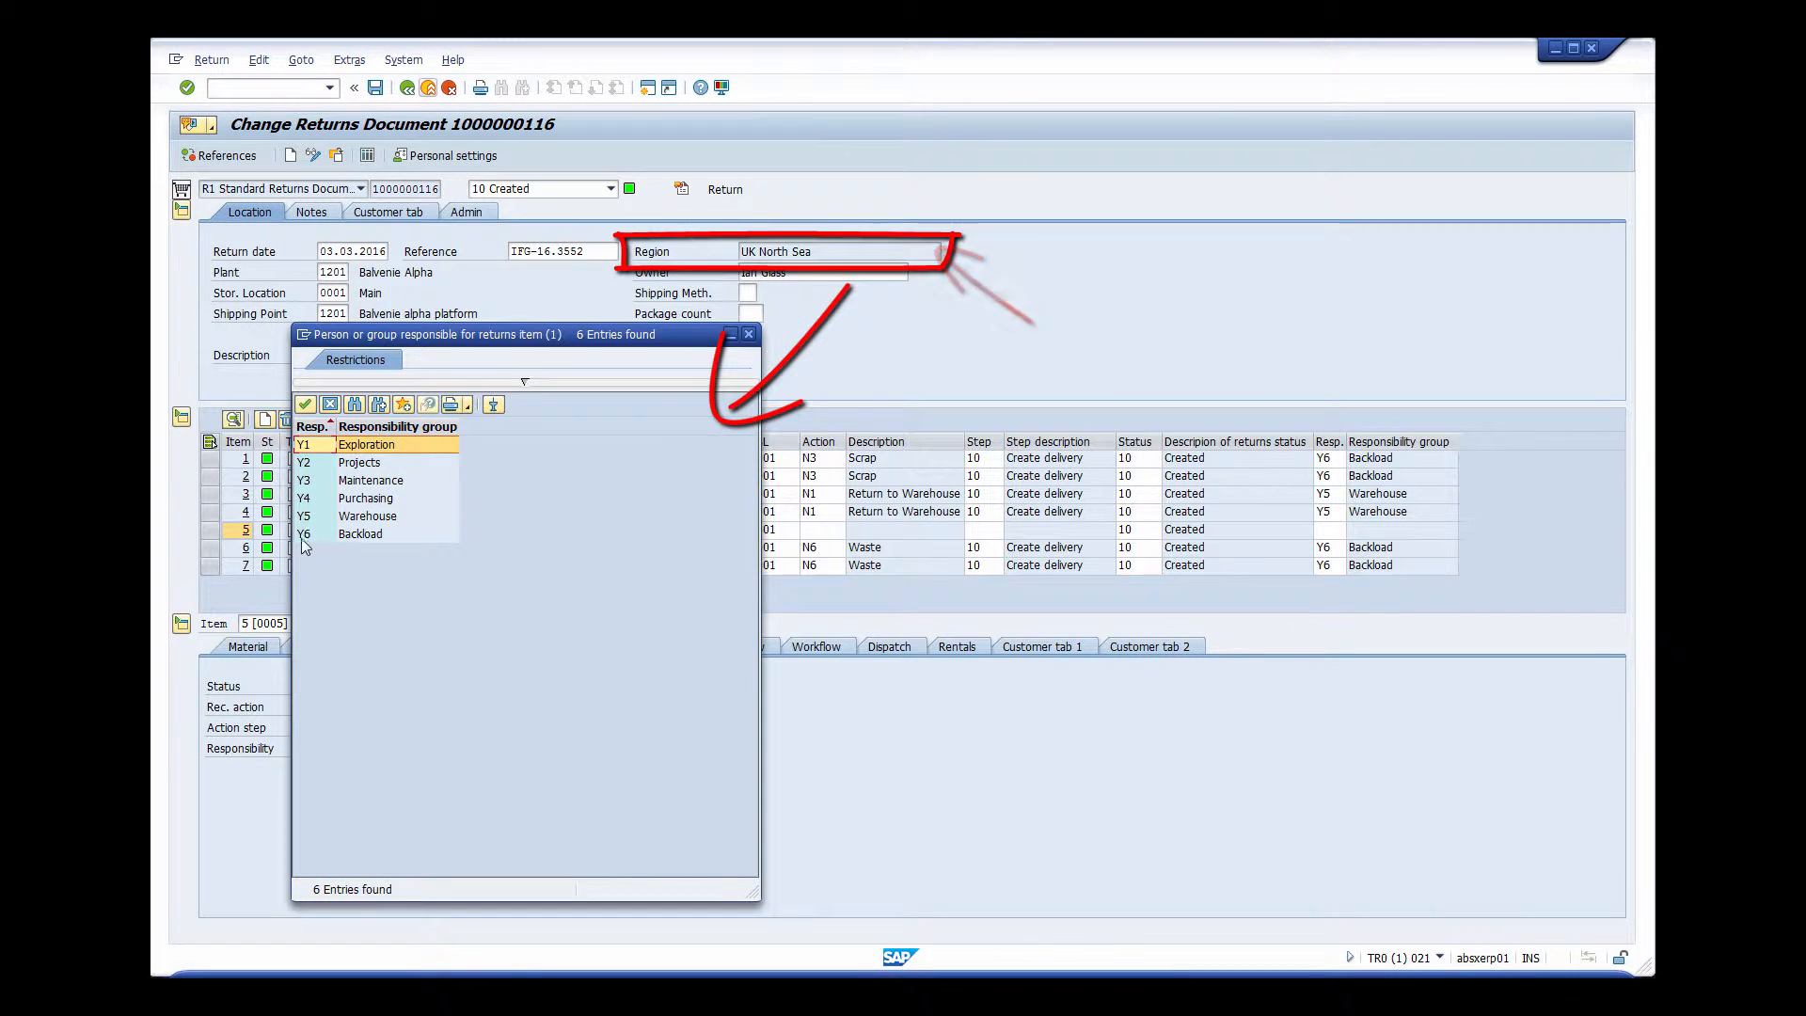
double_click(303, 480)
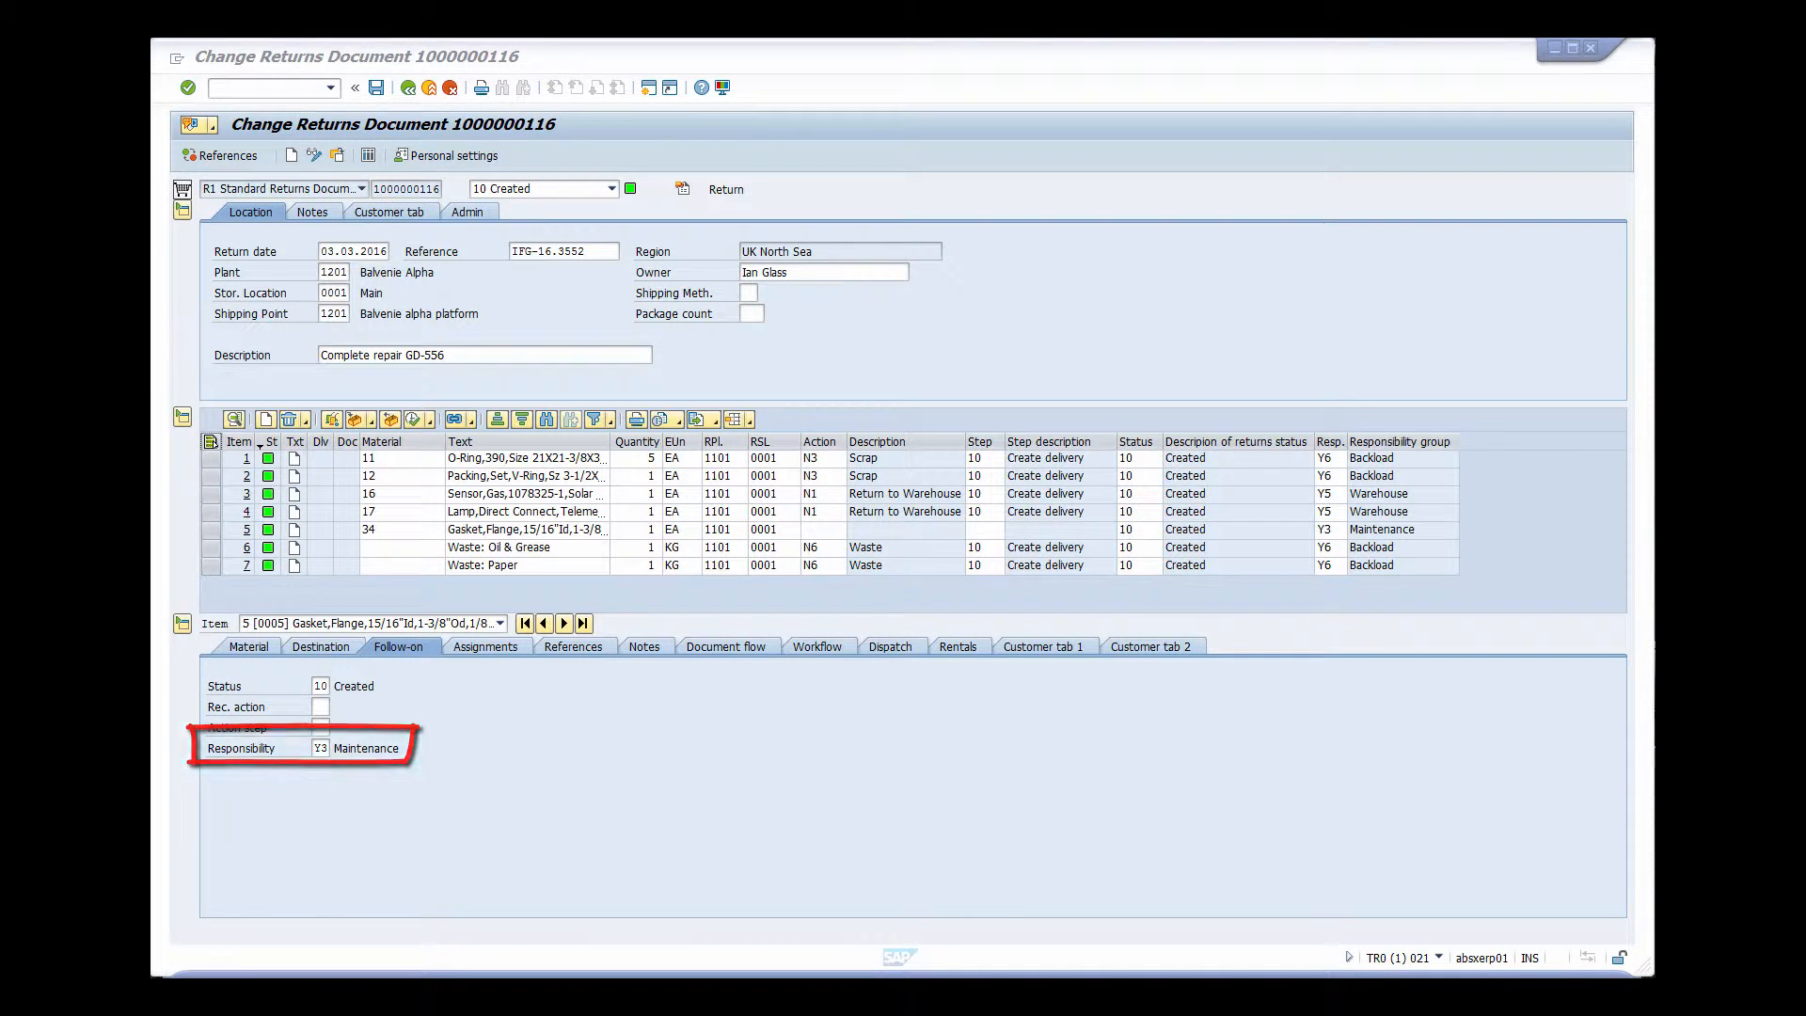
- Create a return delivery for the two scrap items, 1 and 2
click(208, 460)
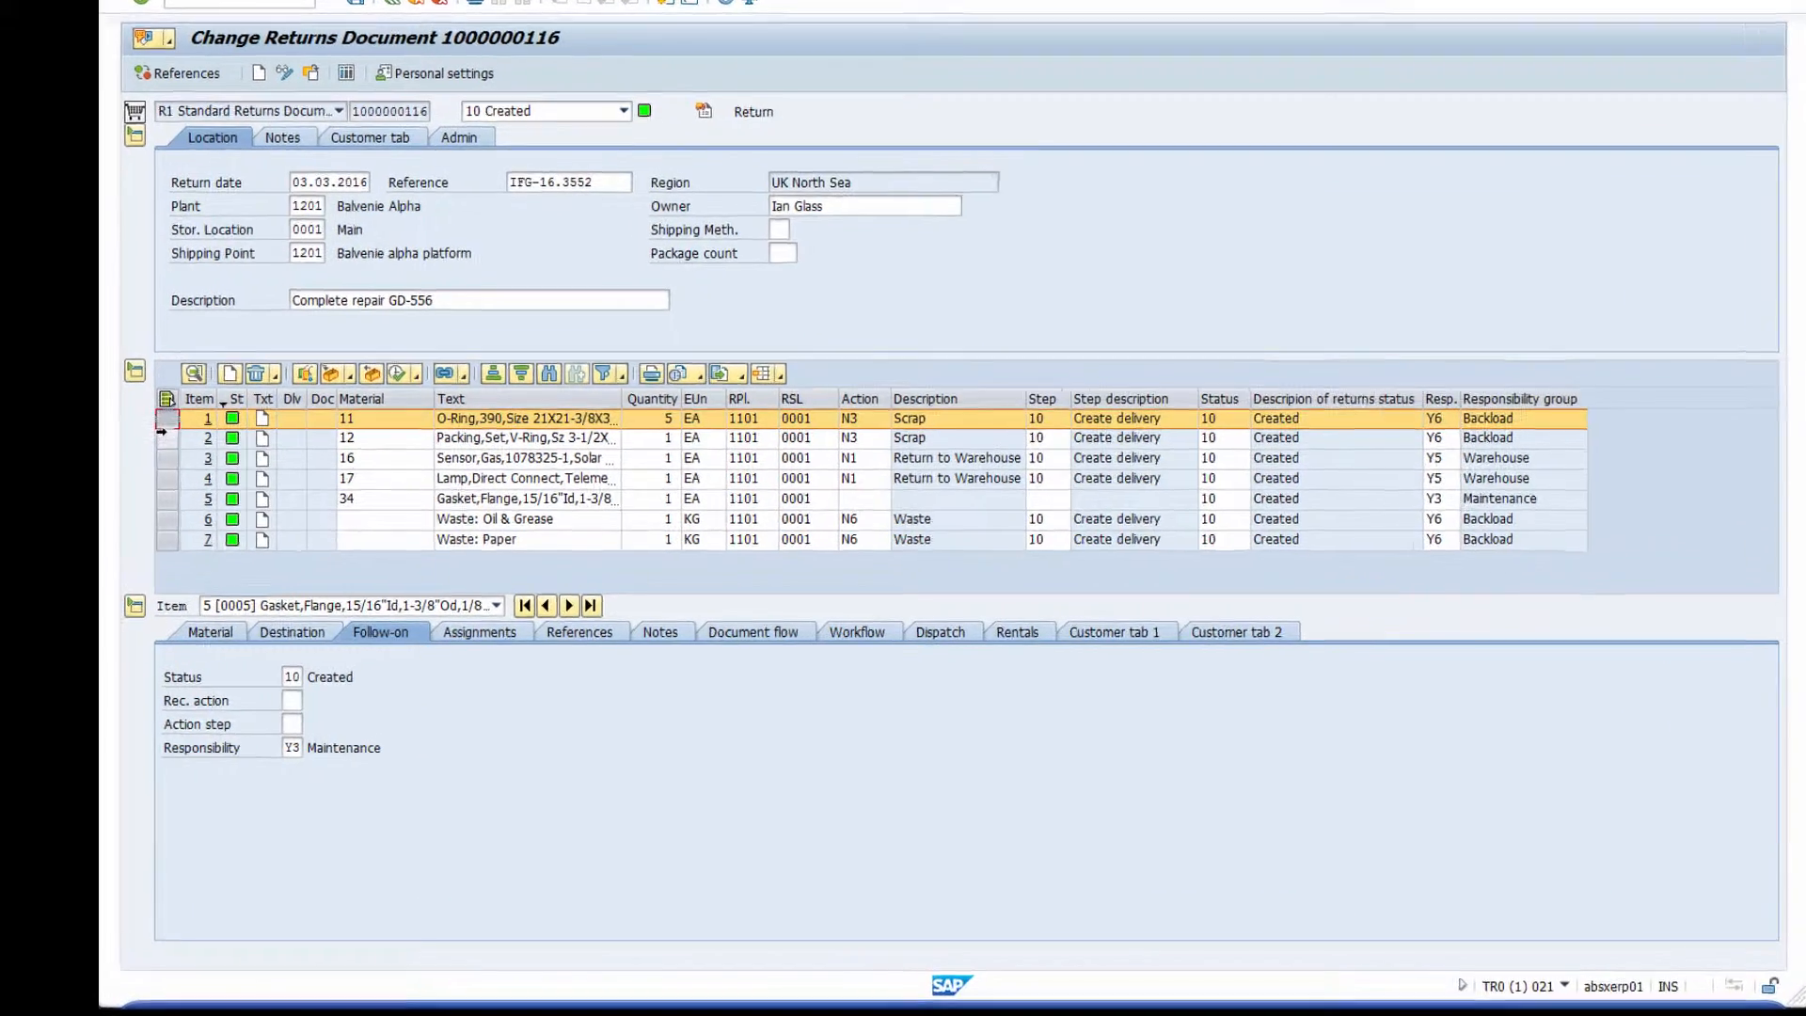
ctrl+click(209, 477)
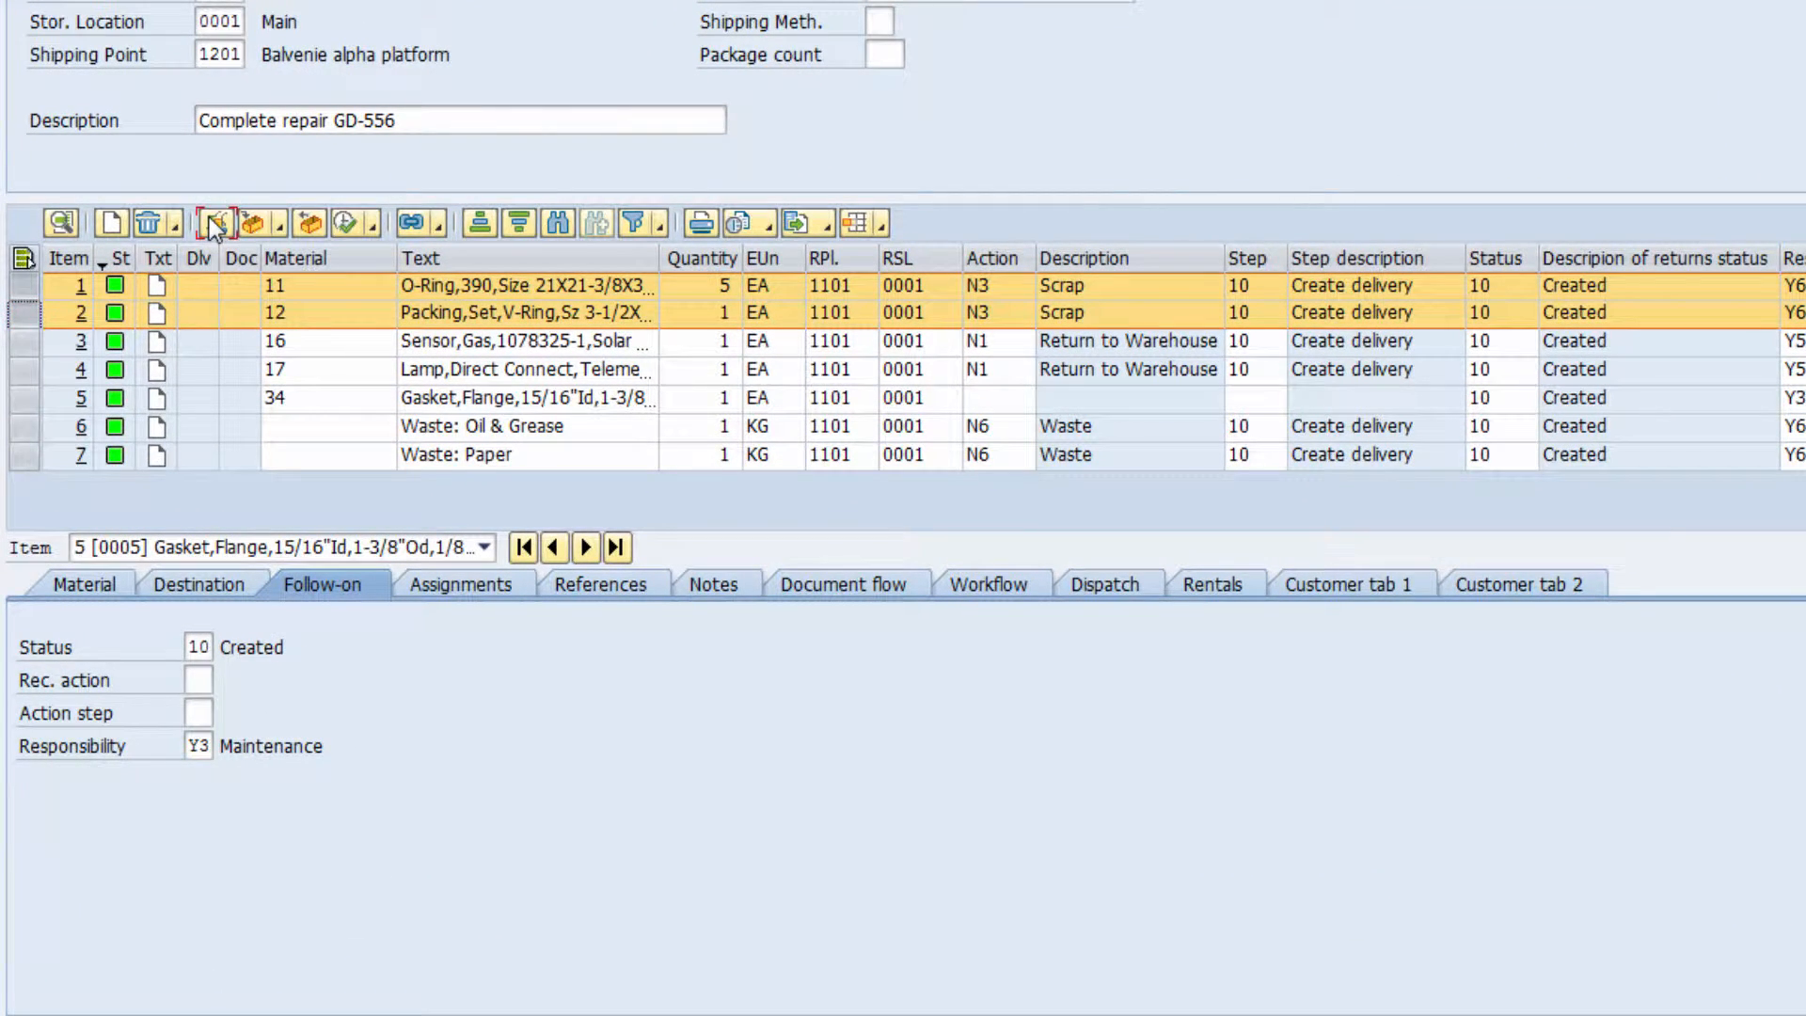
click(210, 222)
- Pack the new delivery into container A-5300-03 of shipment 1030
click(252, 226)
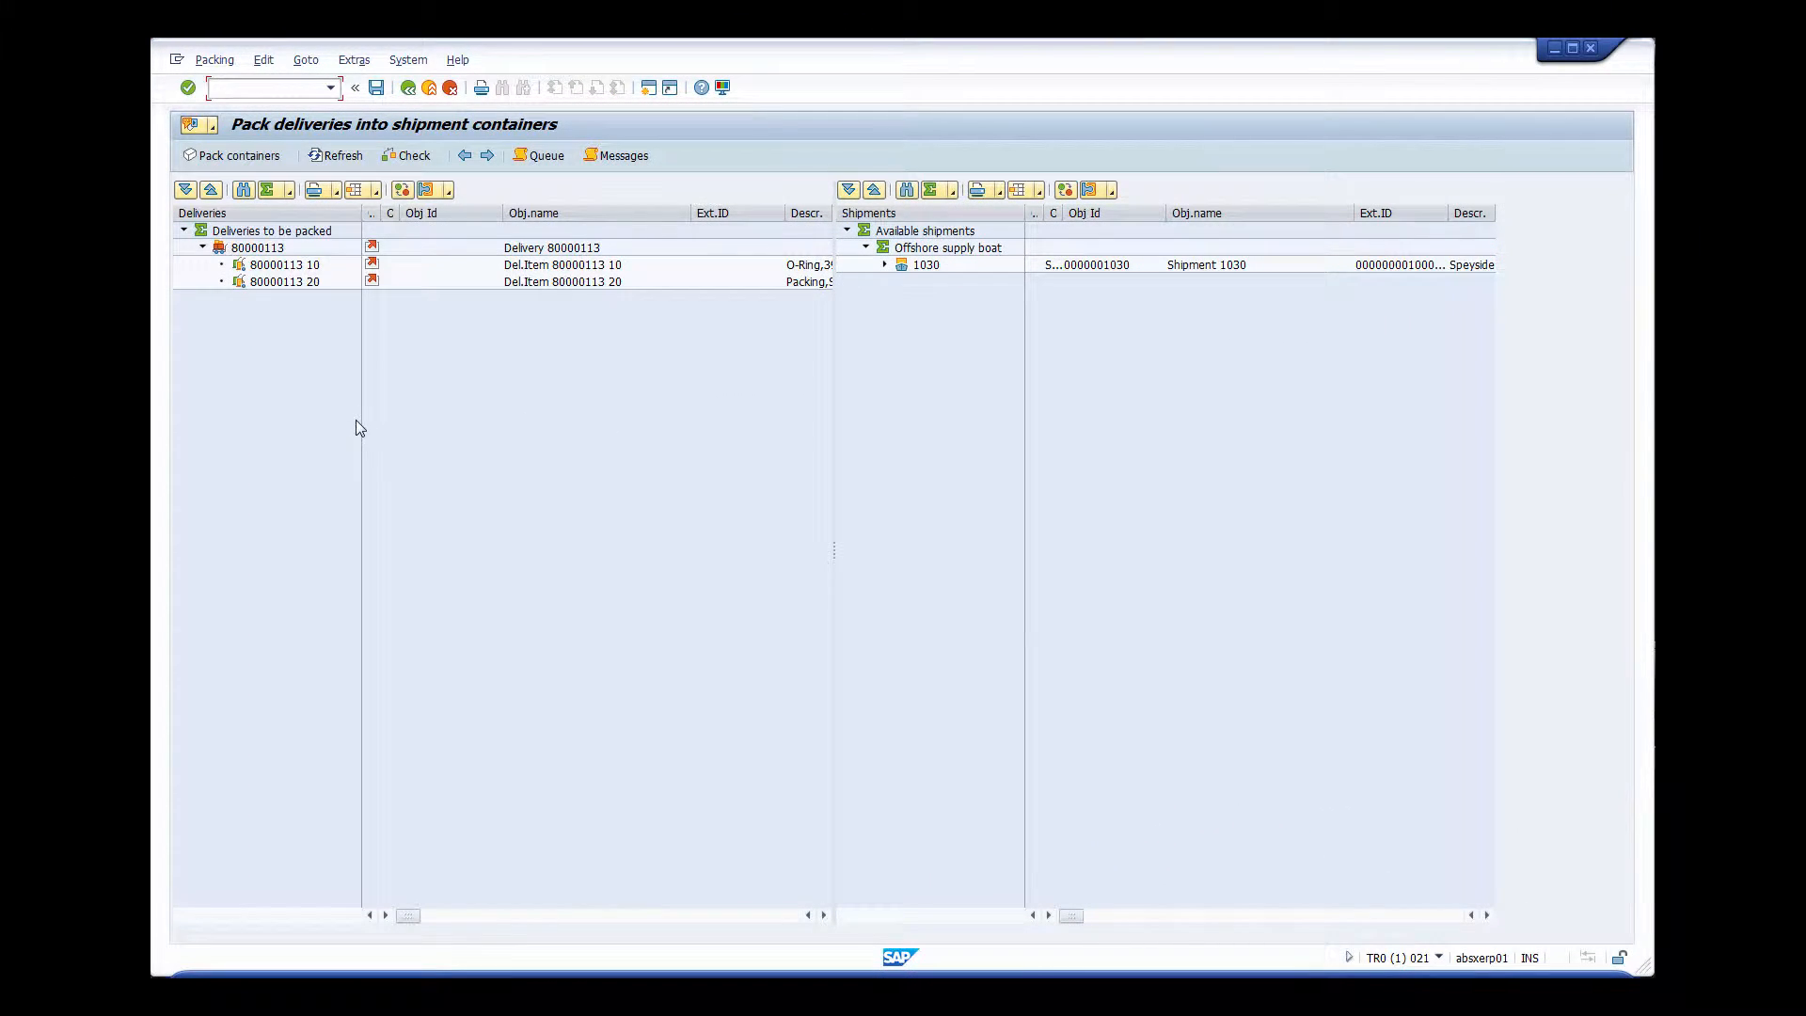
click(884, 264)
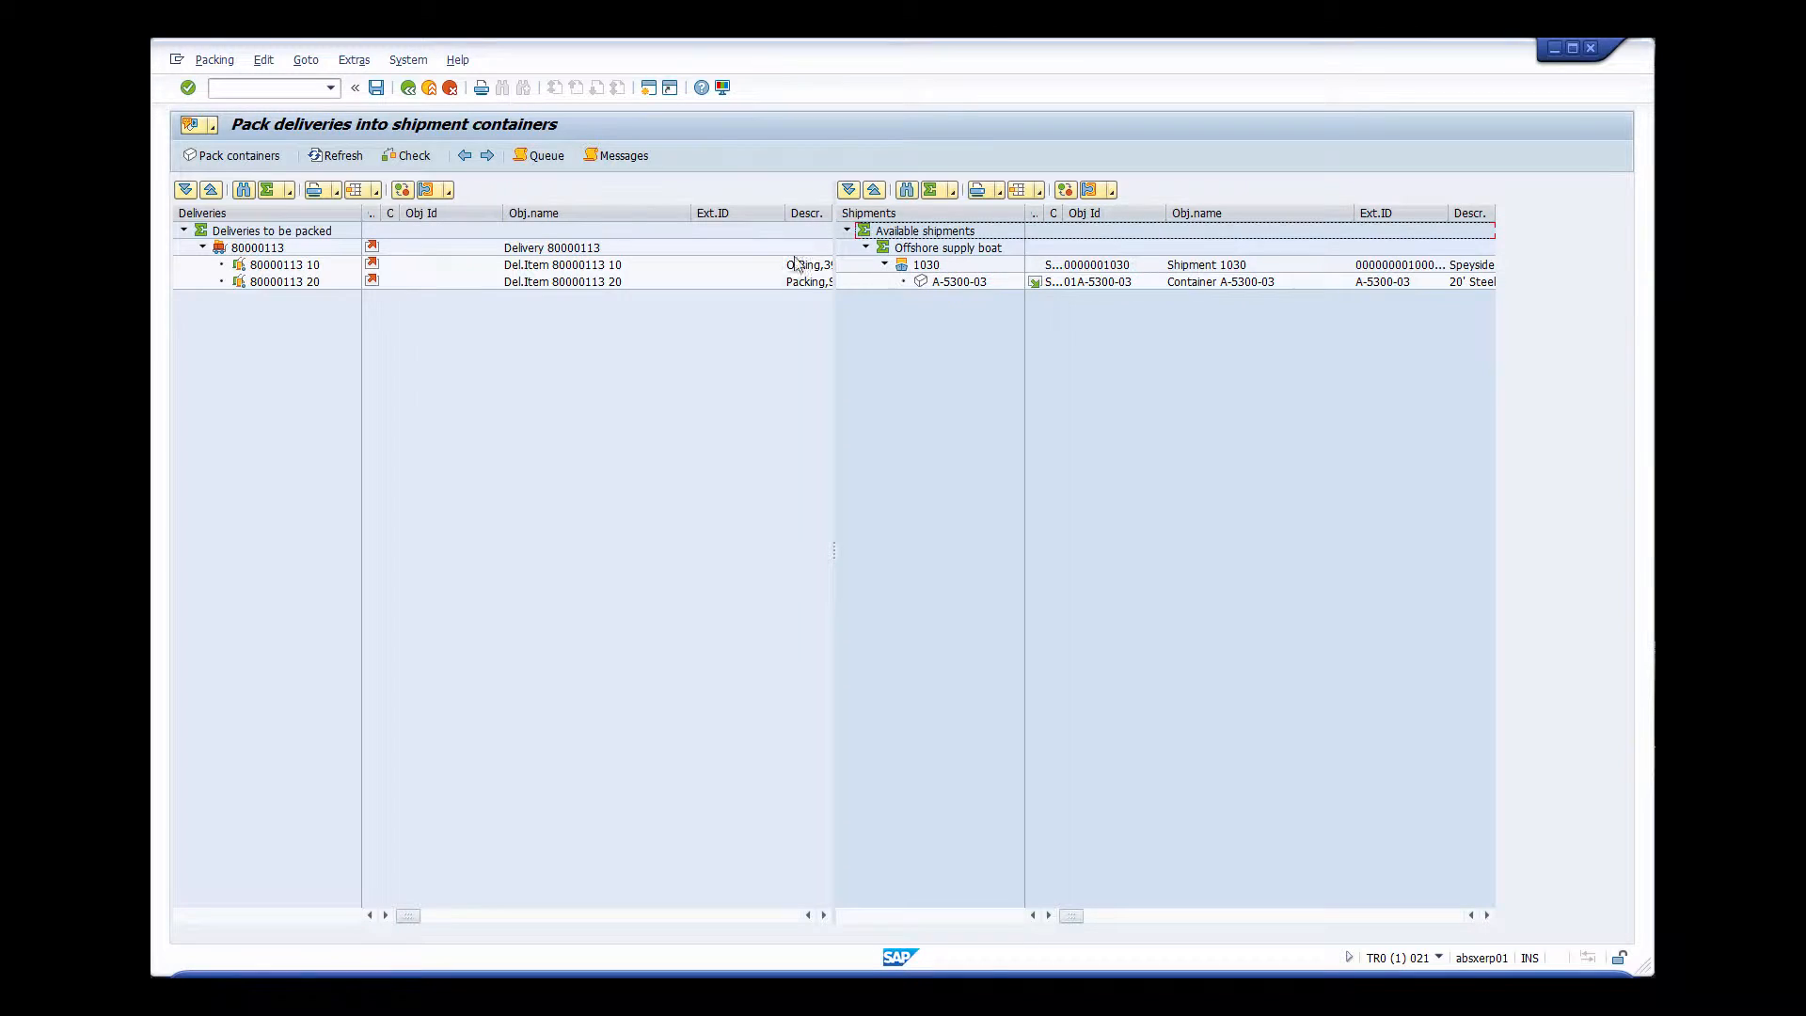
drag(282, 248, 955, 287)
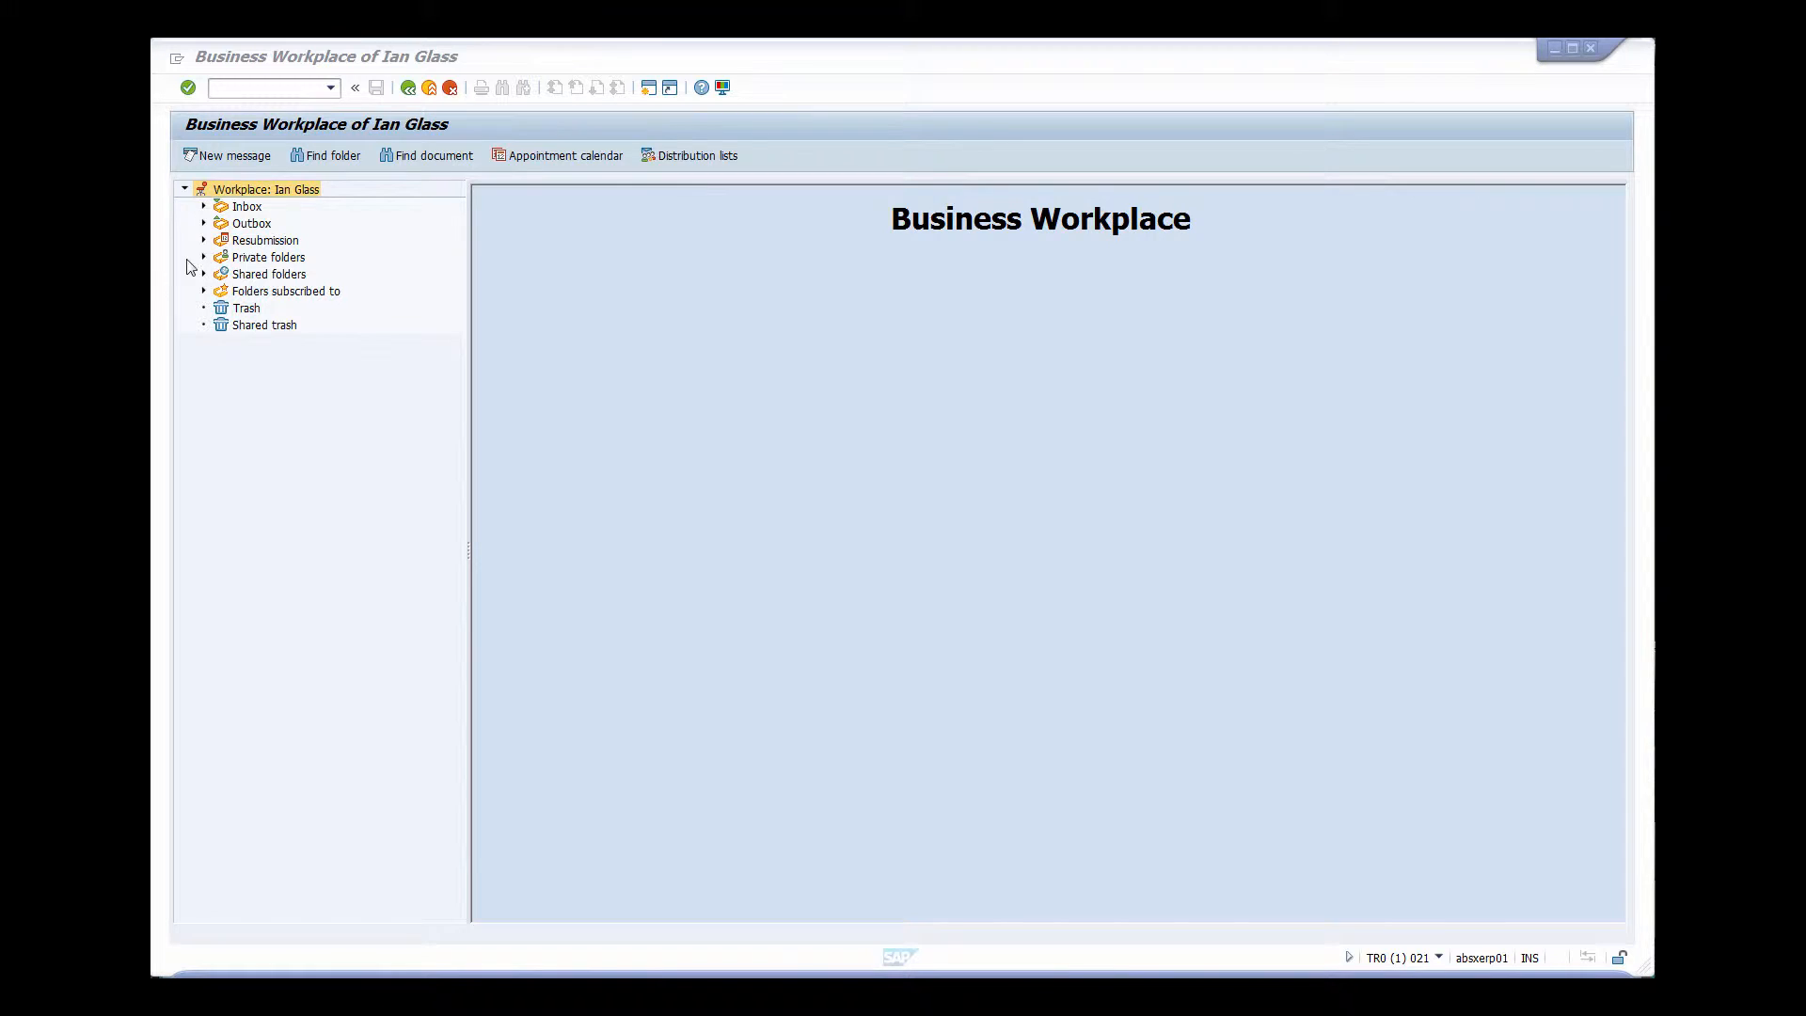
- Open the review work item for returns item 0001 from the Business Workplace inbox and approve it
click(246, 208)
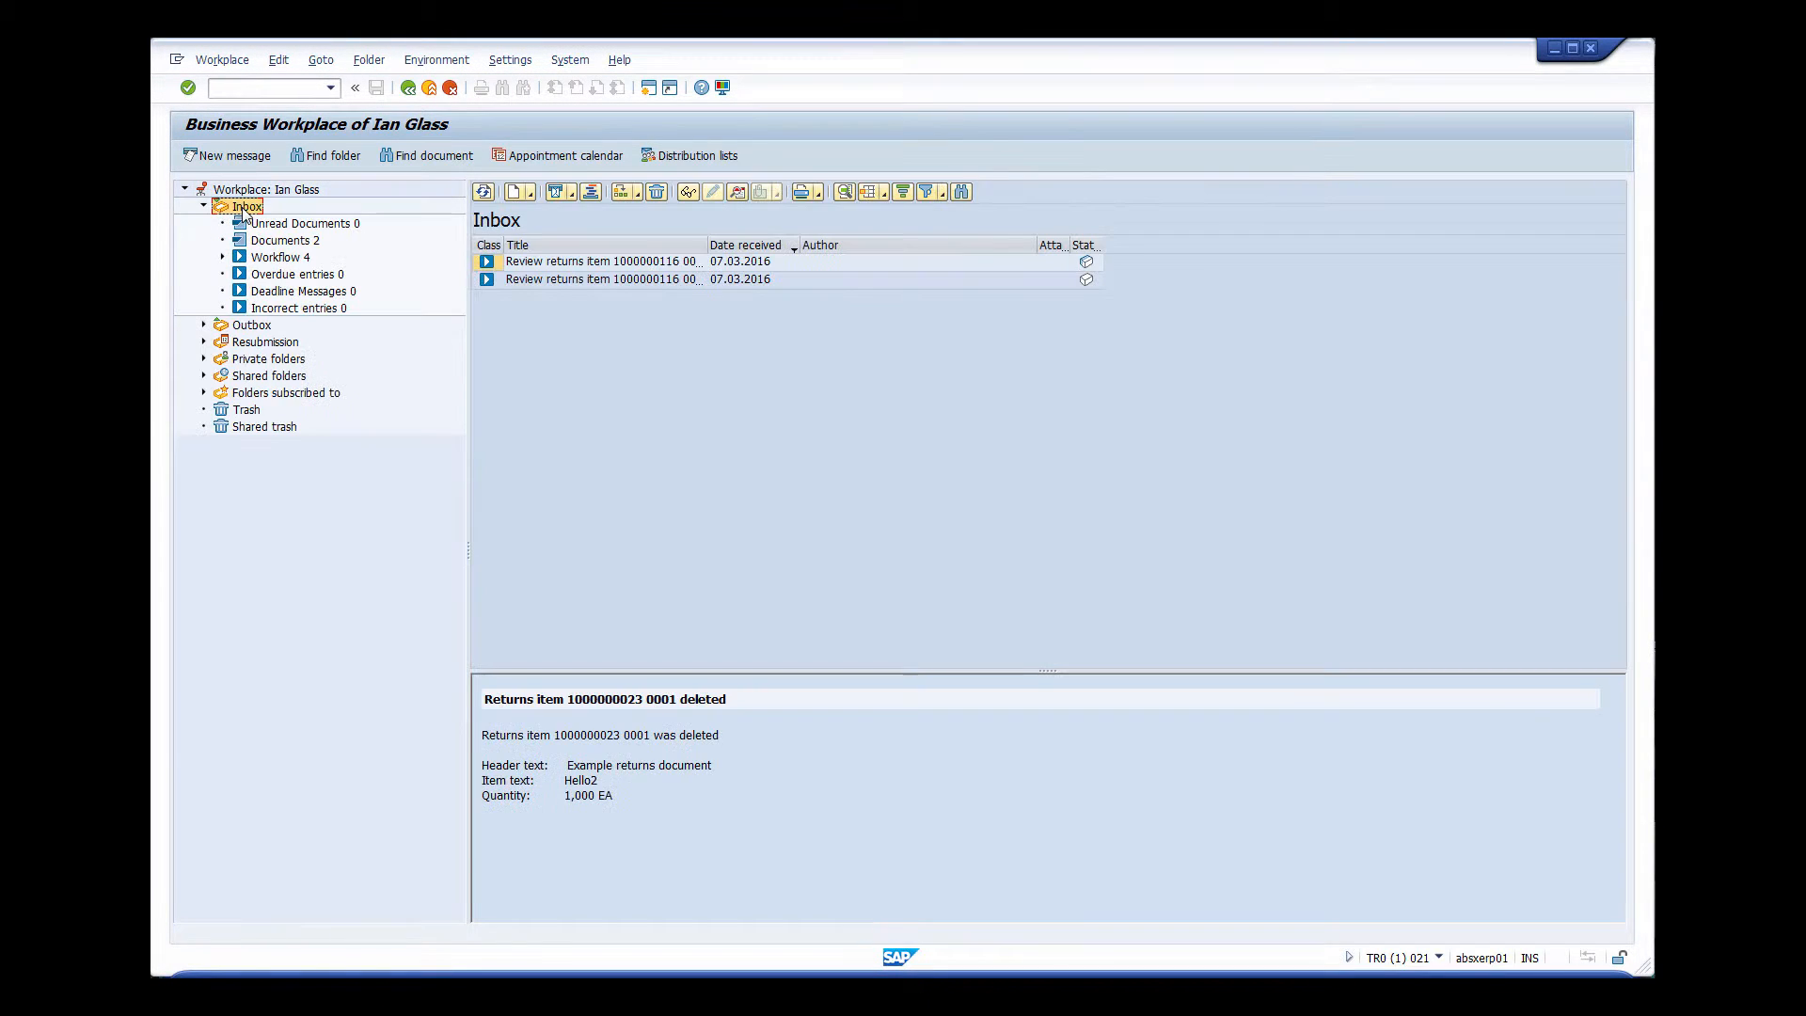
click(544, 266)
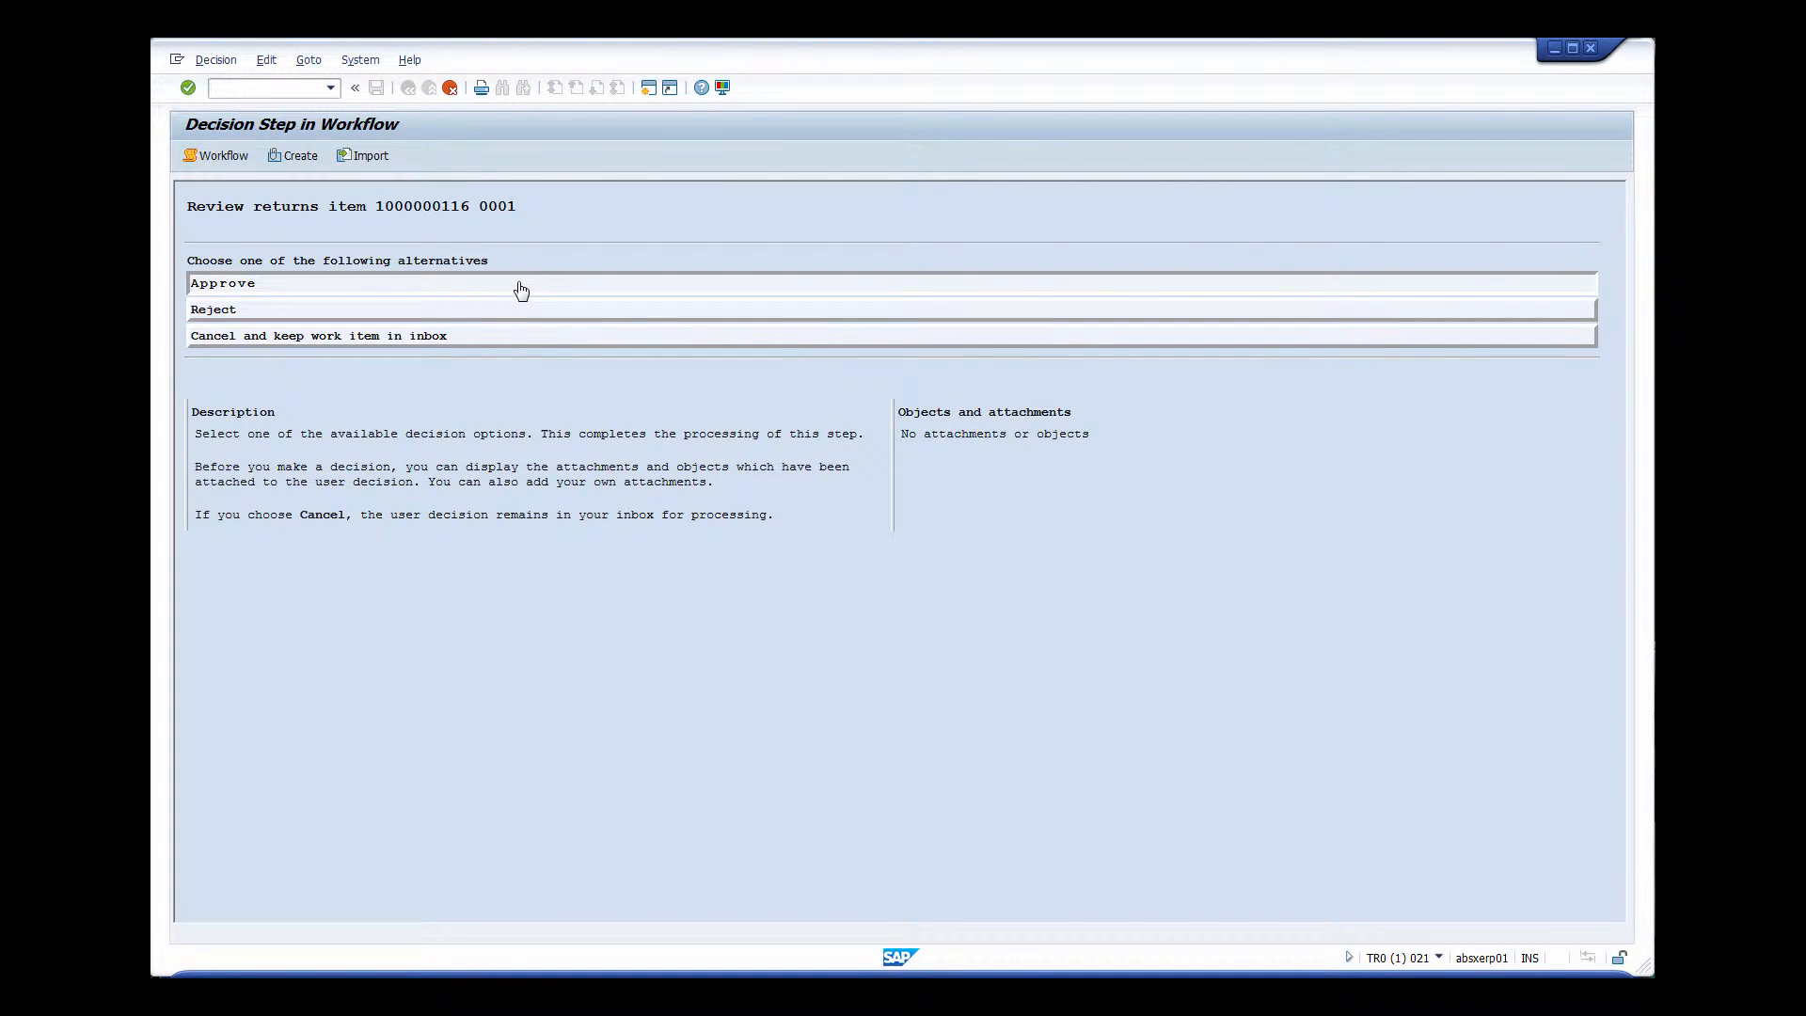
click(521, 290)
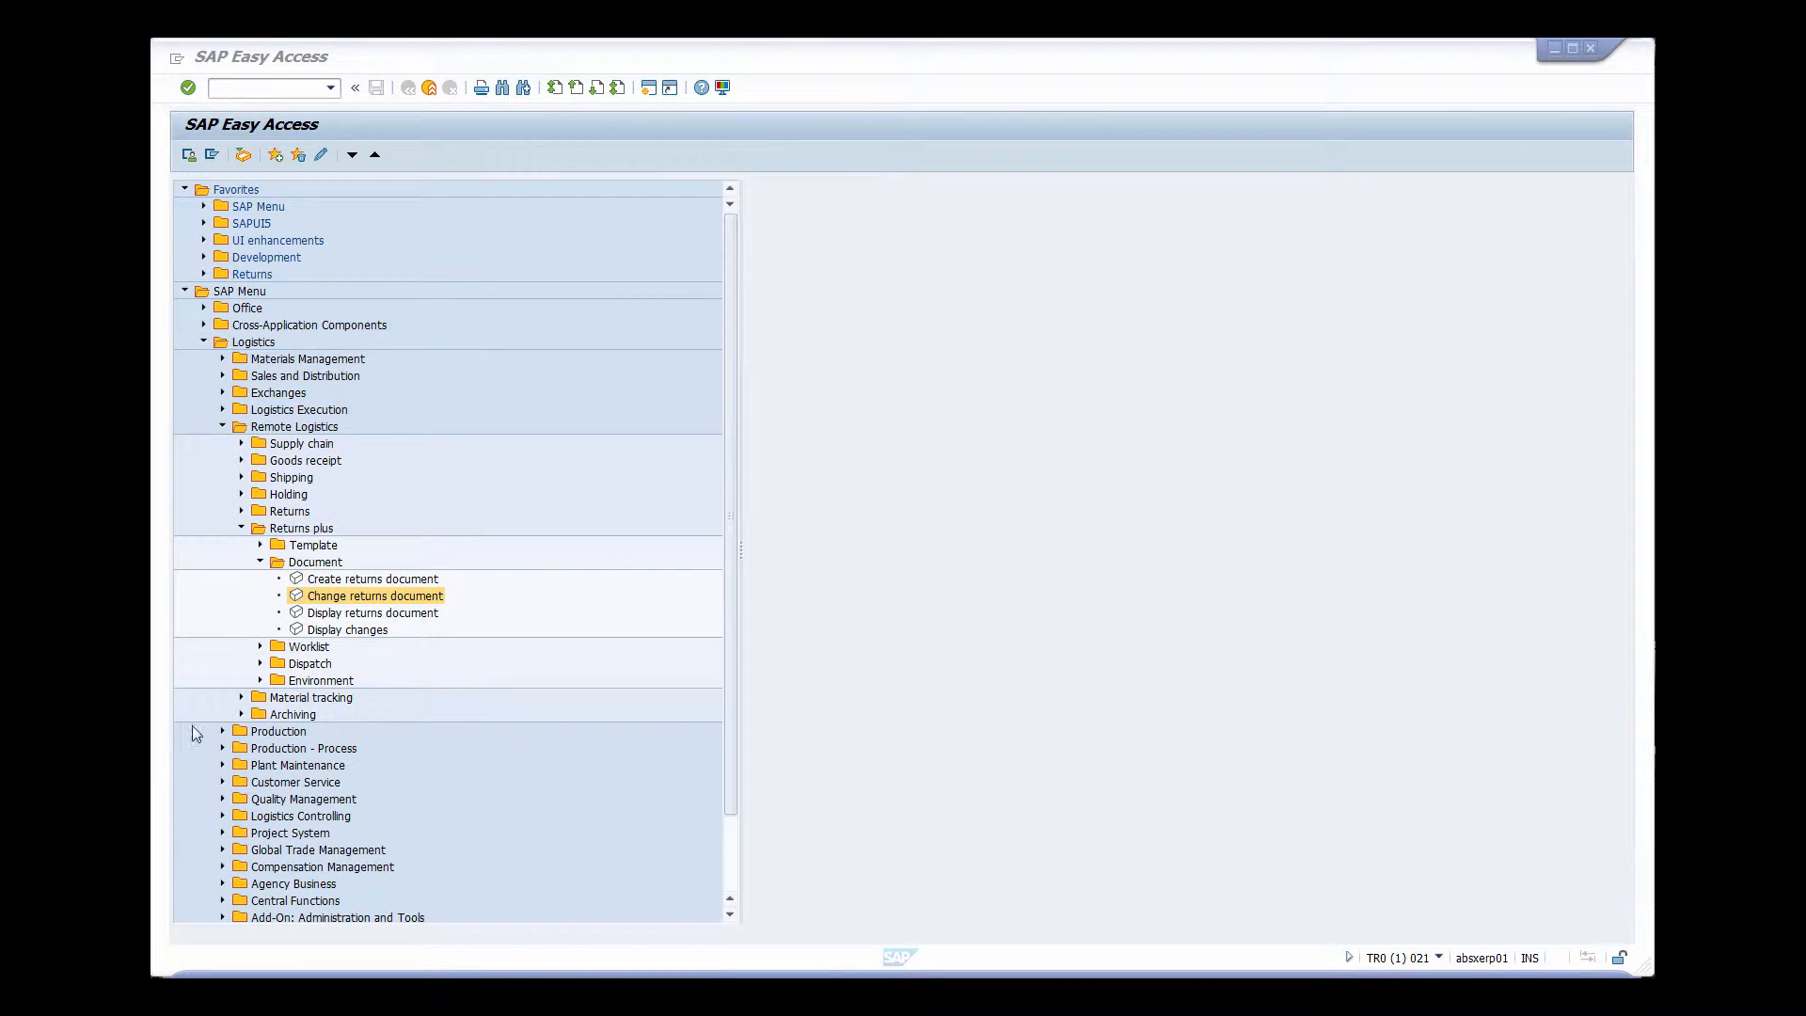
- Run the Returns plus worklist update for items with recommended action N1 Return to Warehouse
click(261, 647)
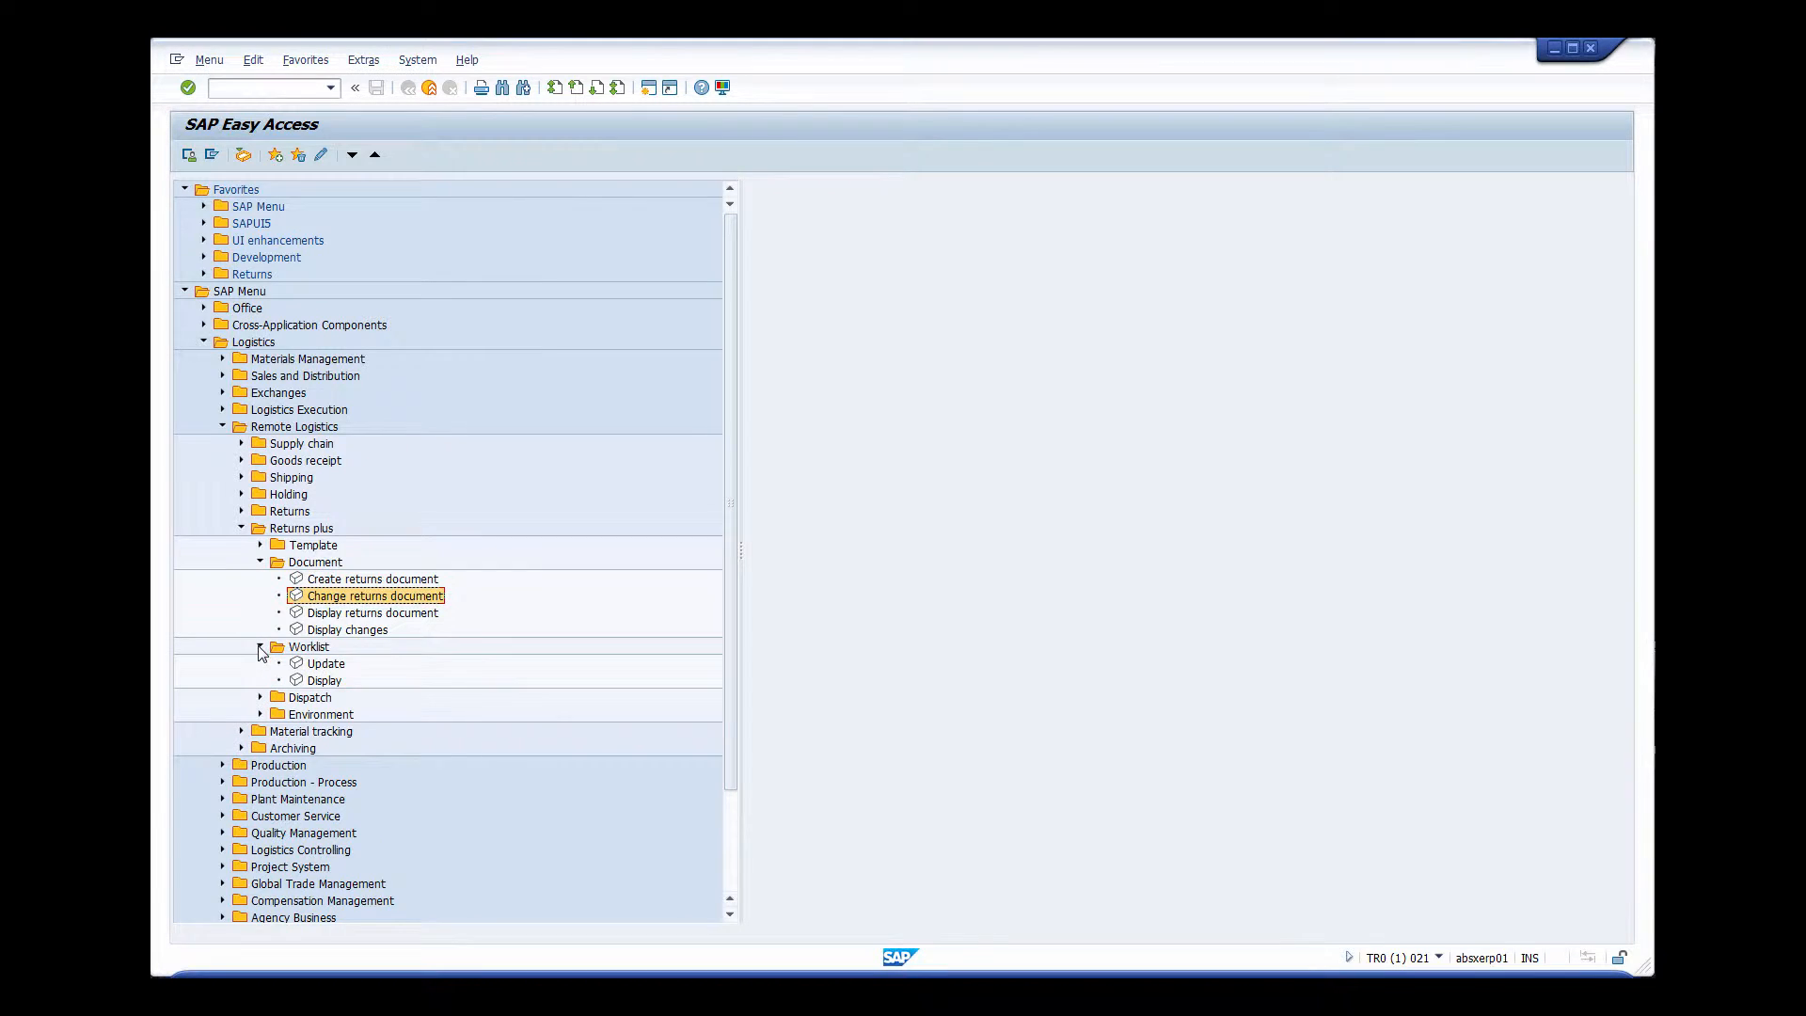
double_click(320, 666)
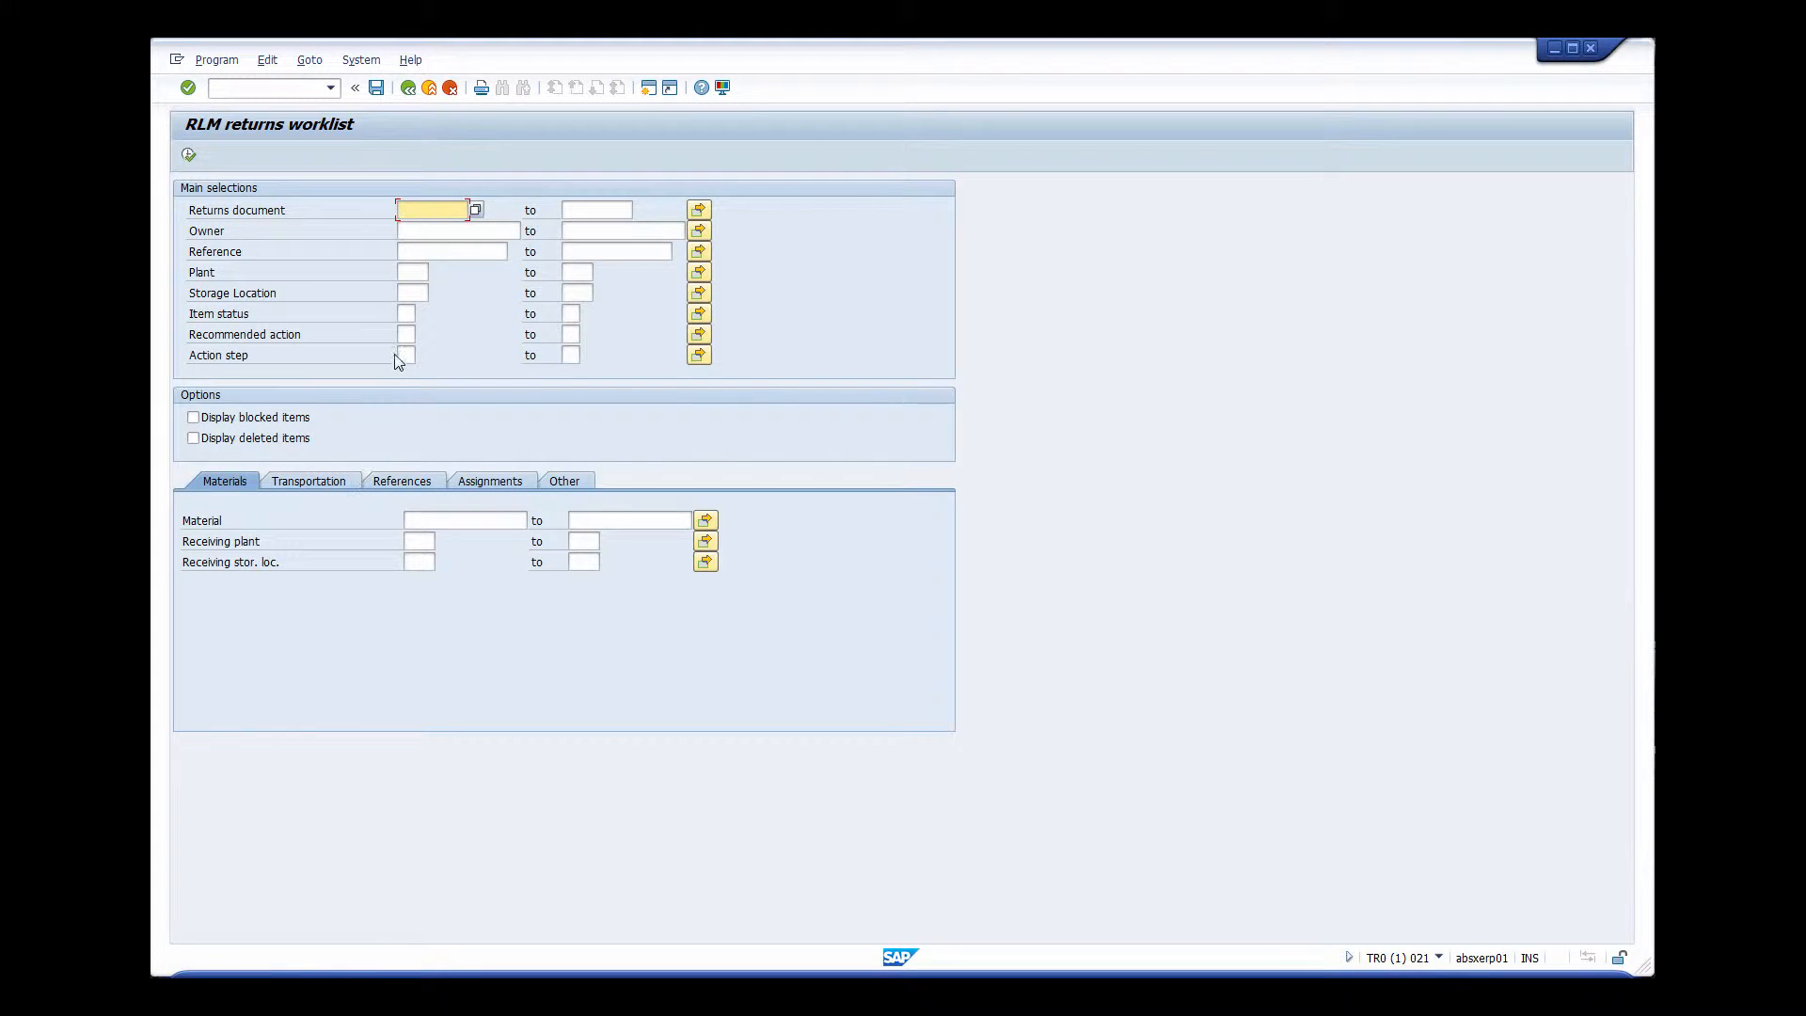
click(407, 335)
click(426, 335)
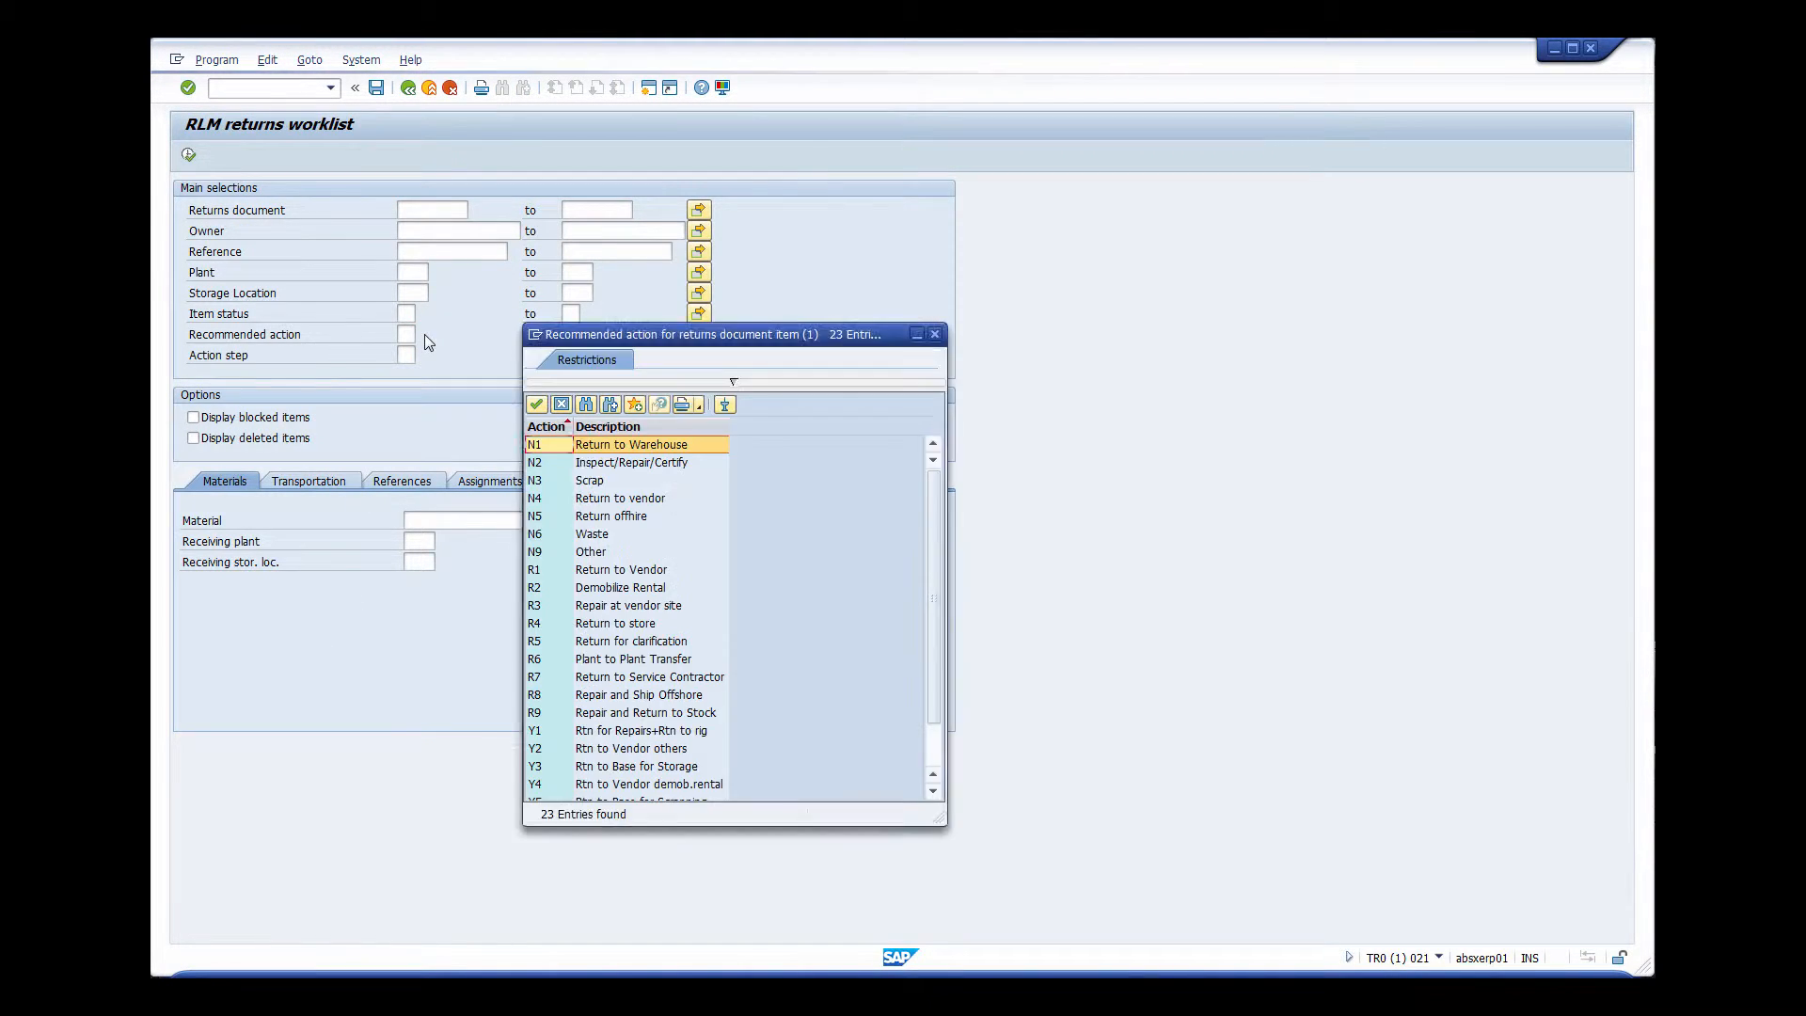
double_click(544, 444)
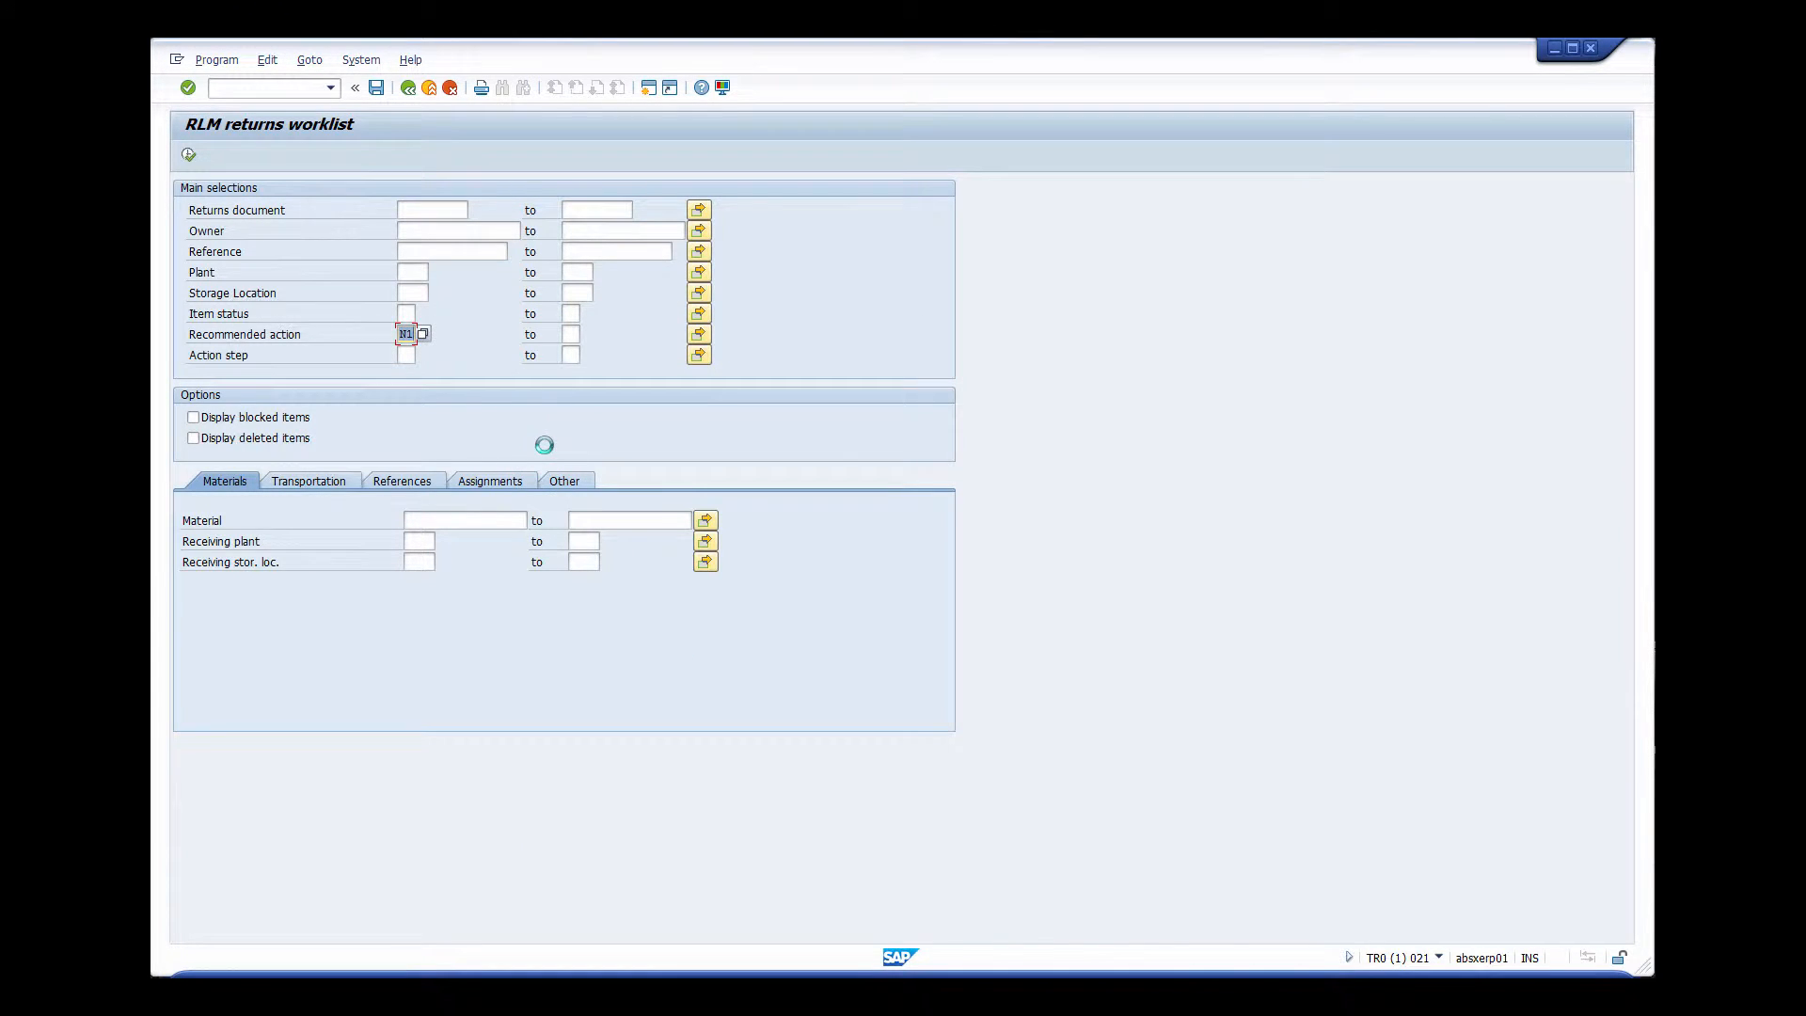
click(189, 156)
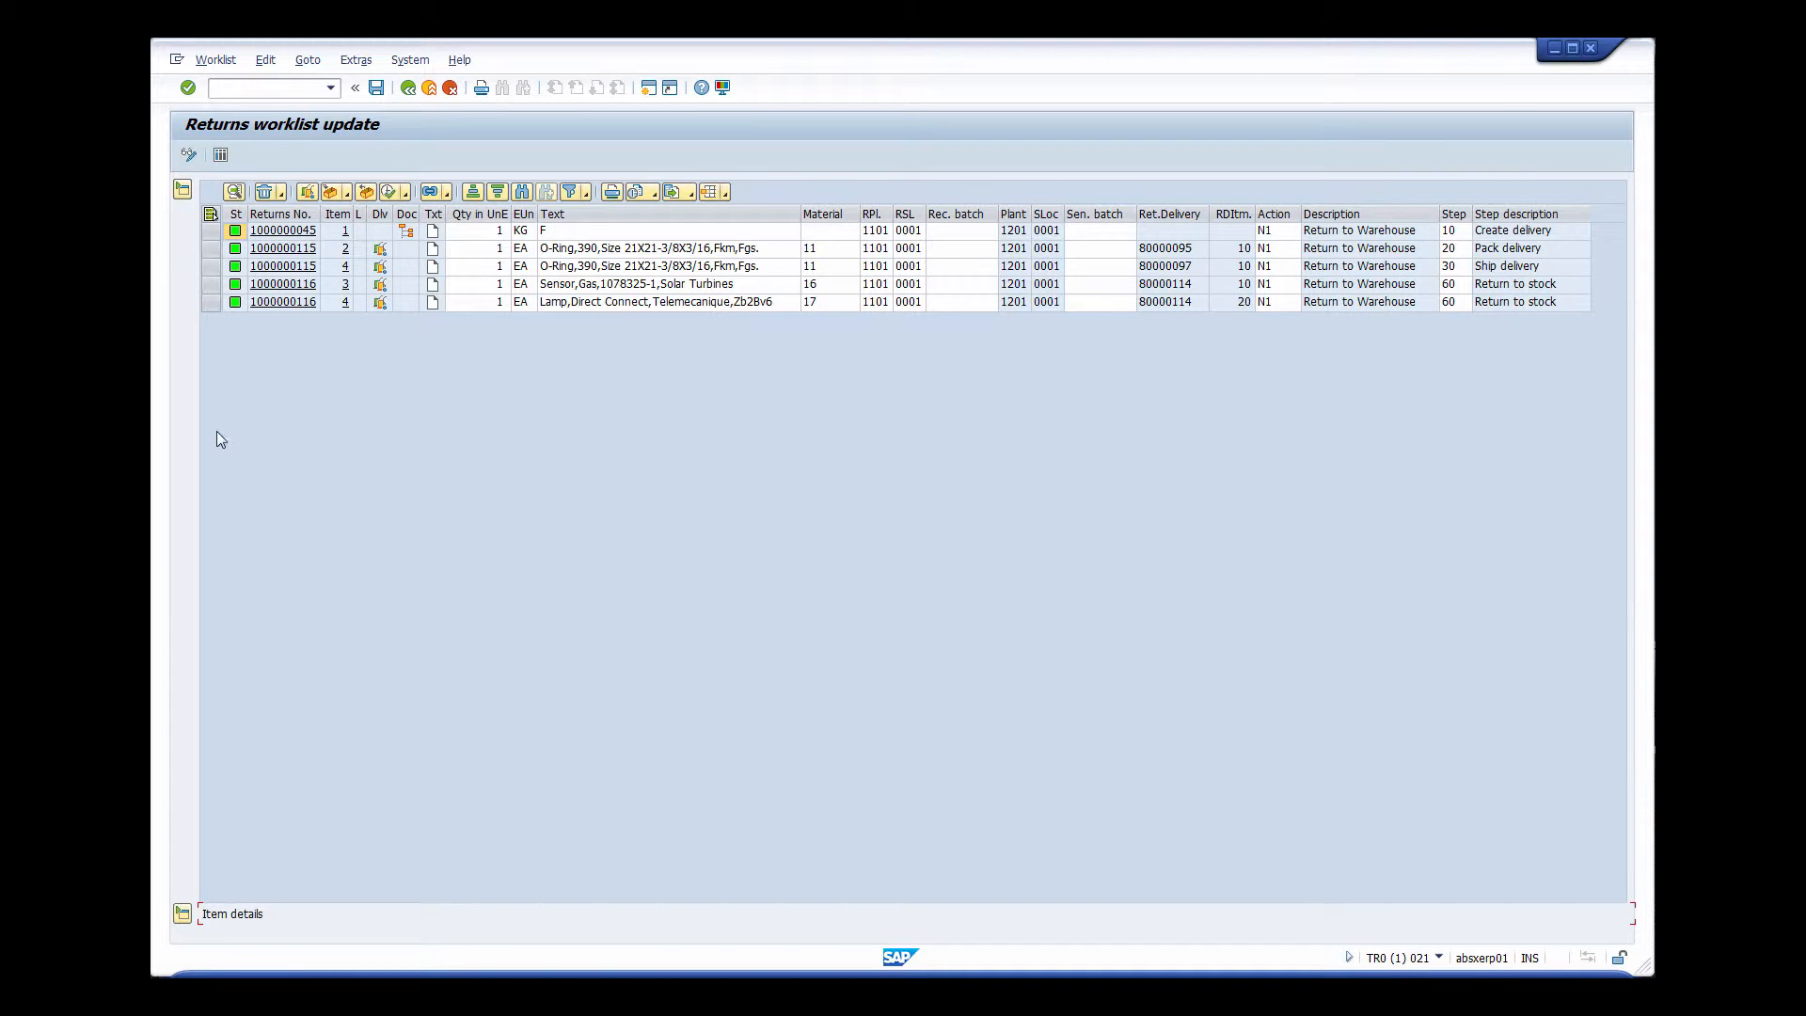
- Show the item details in the worklist and view the follow-on data of item 3, the gas sensor
click(181, 911)
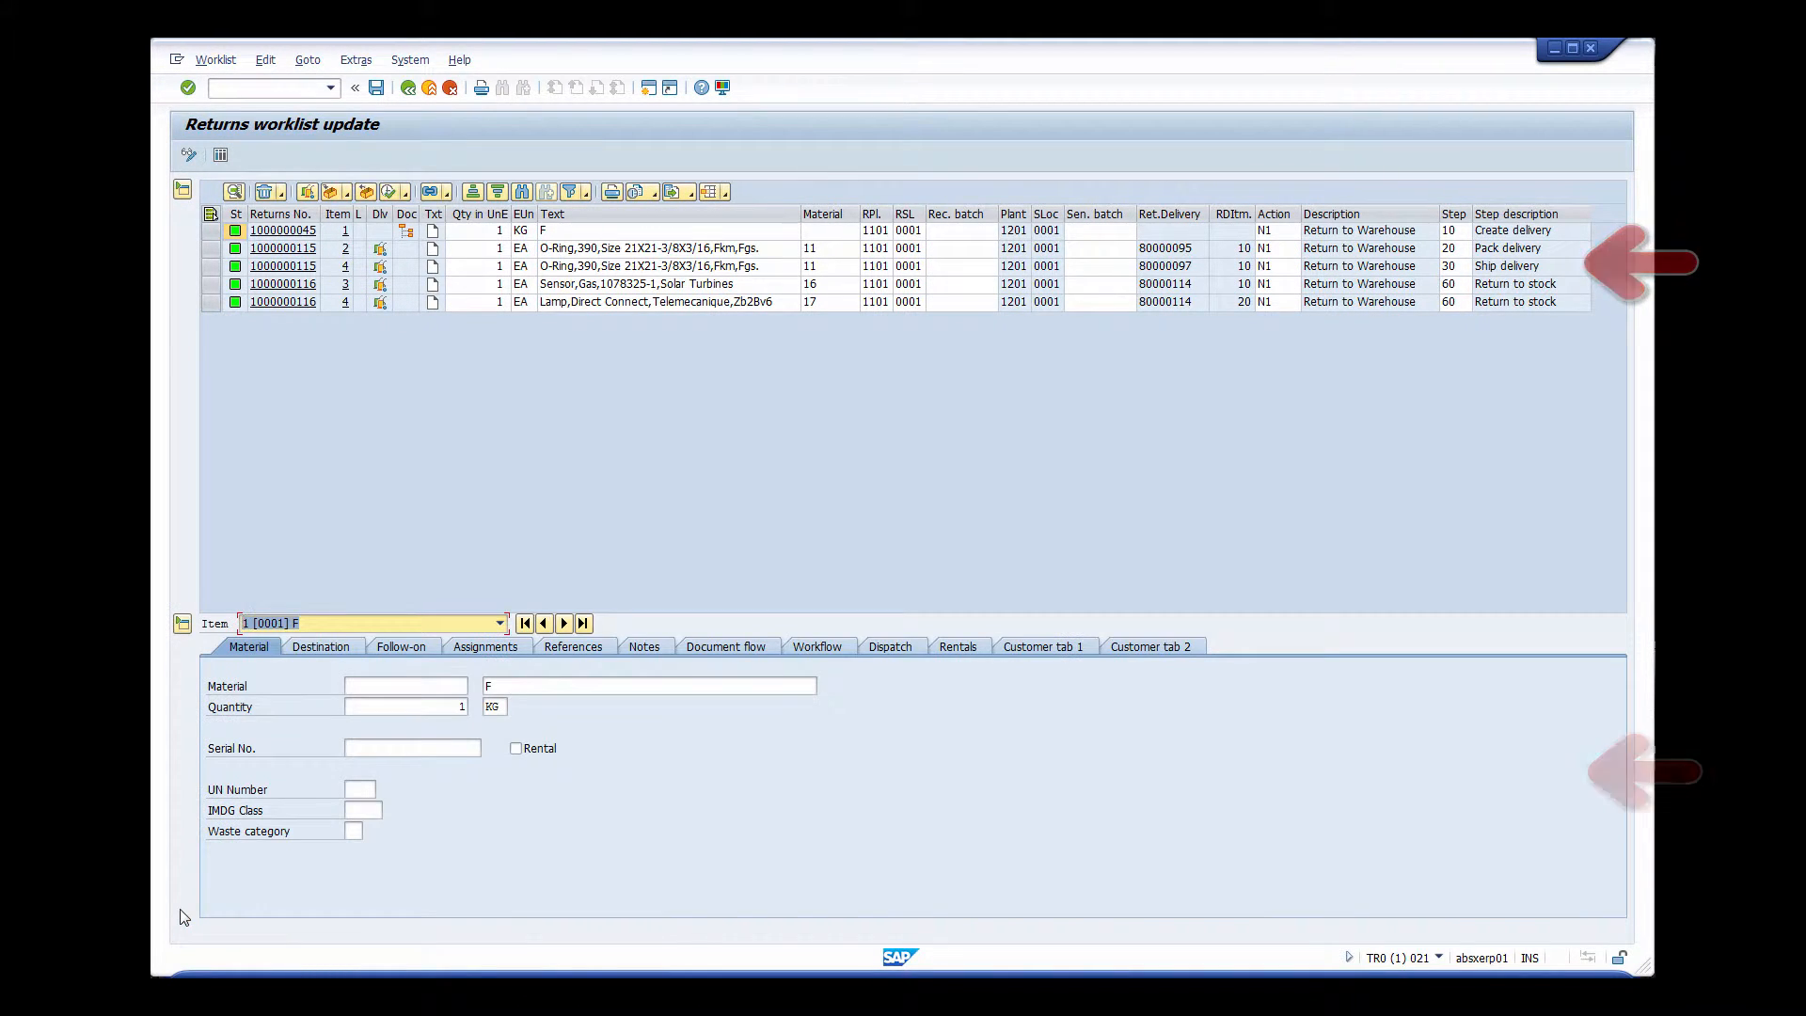
click(409, 652)
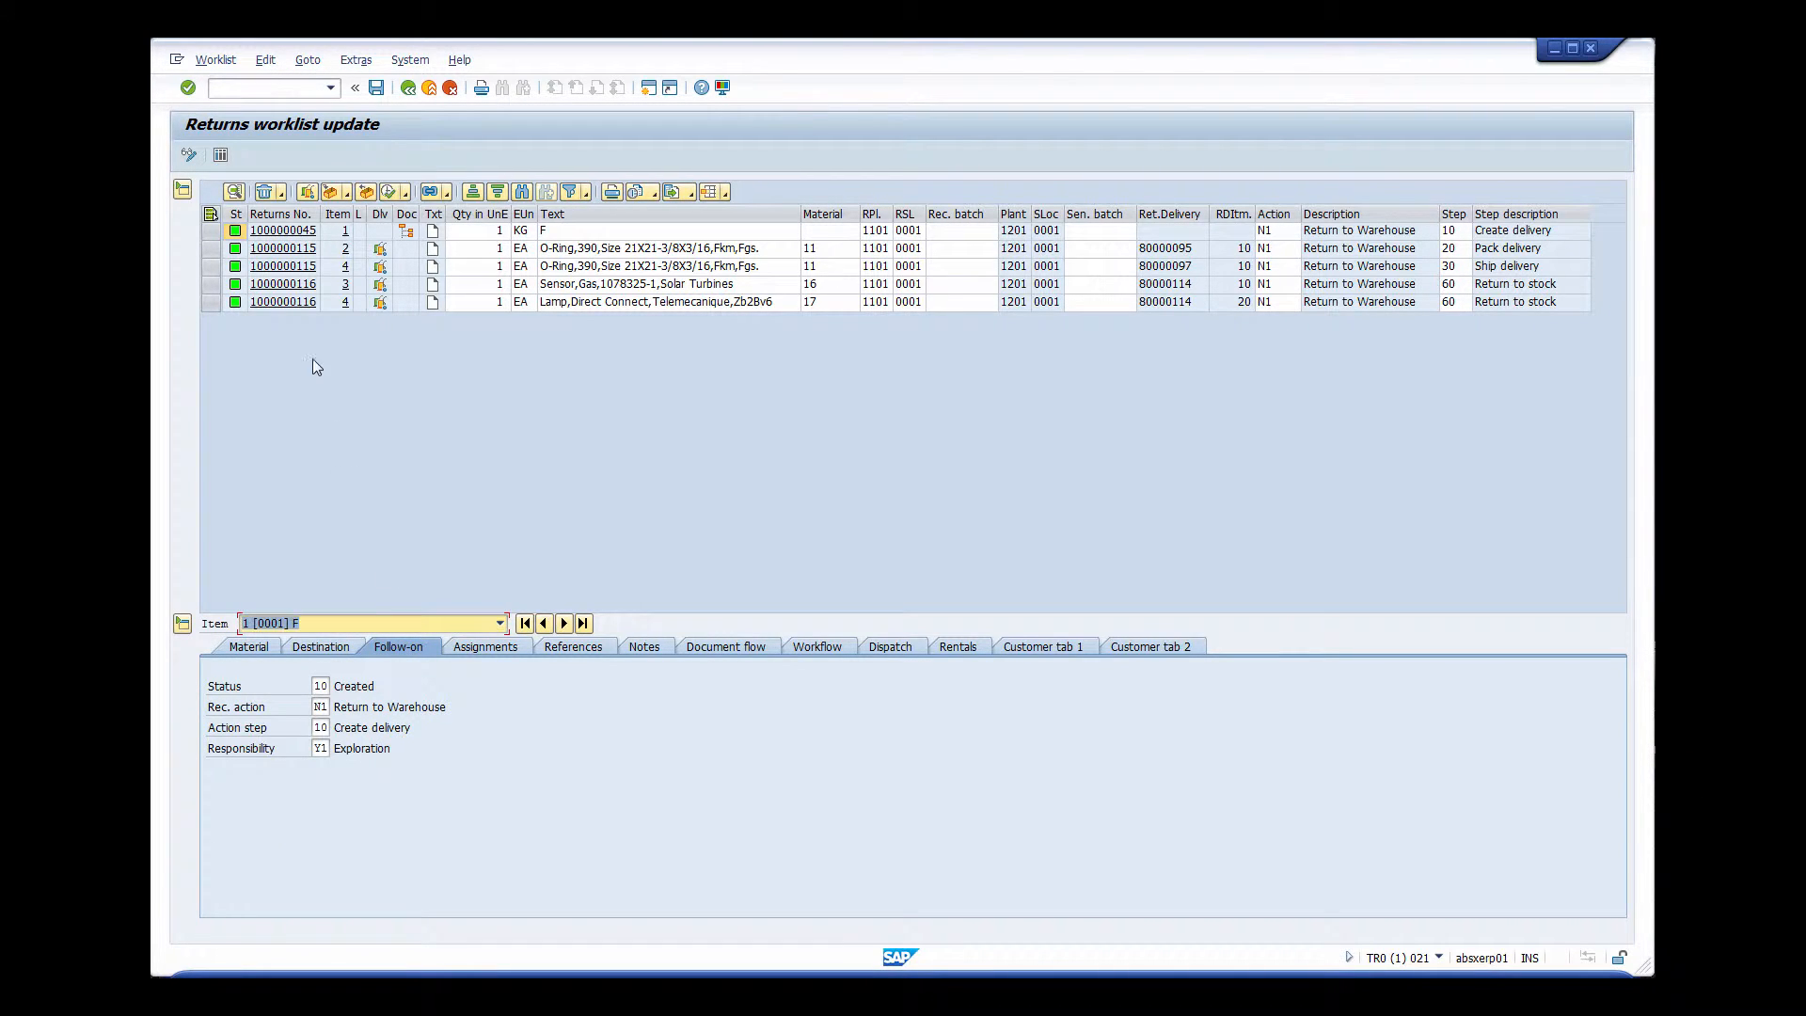
click(345, 287)
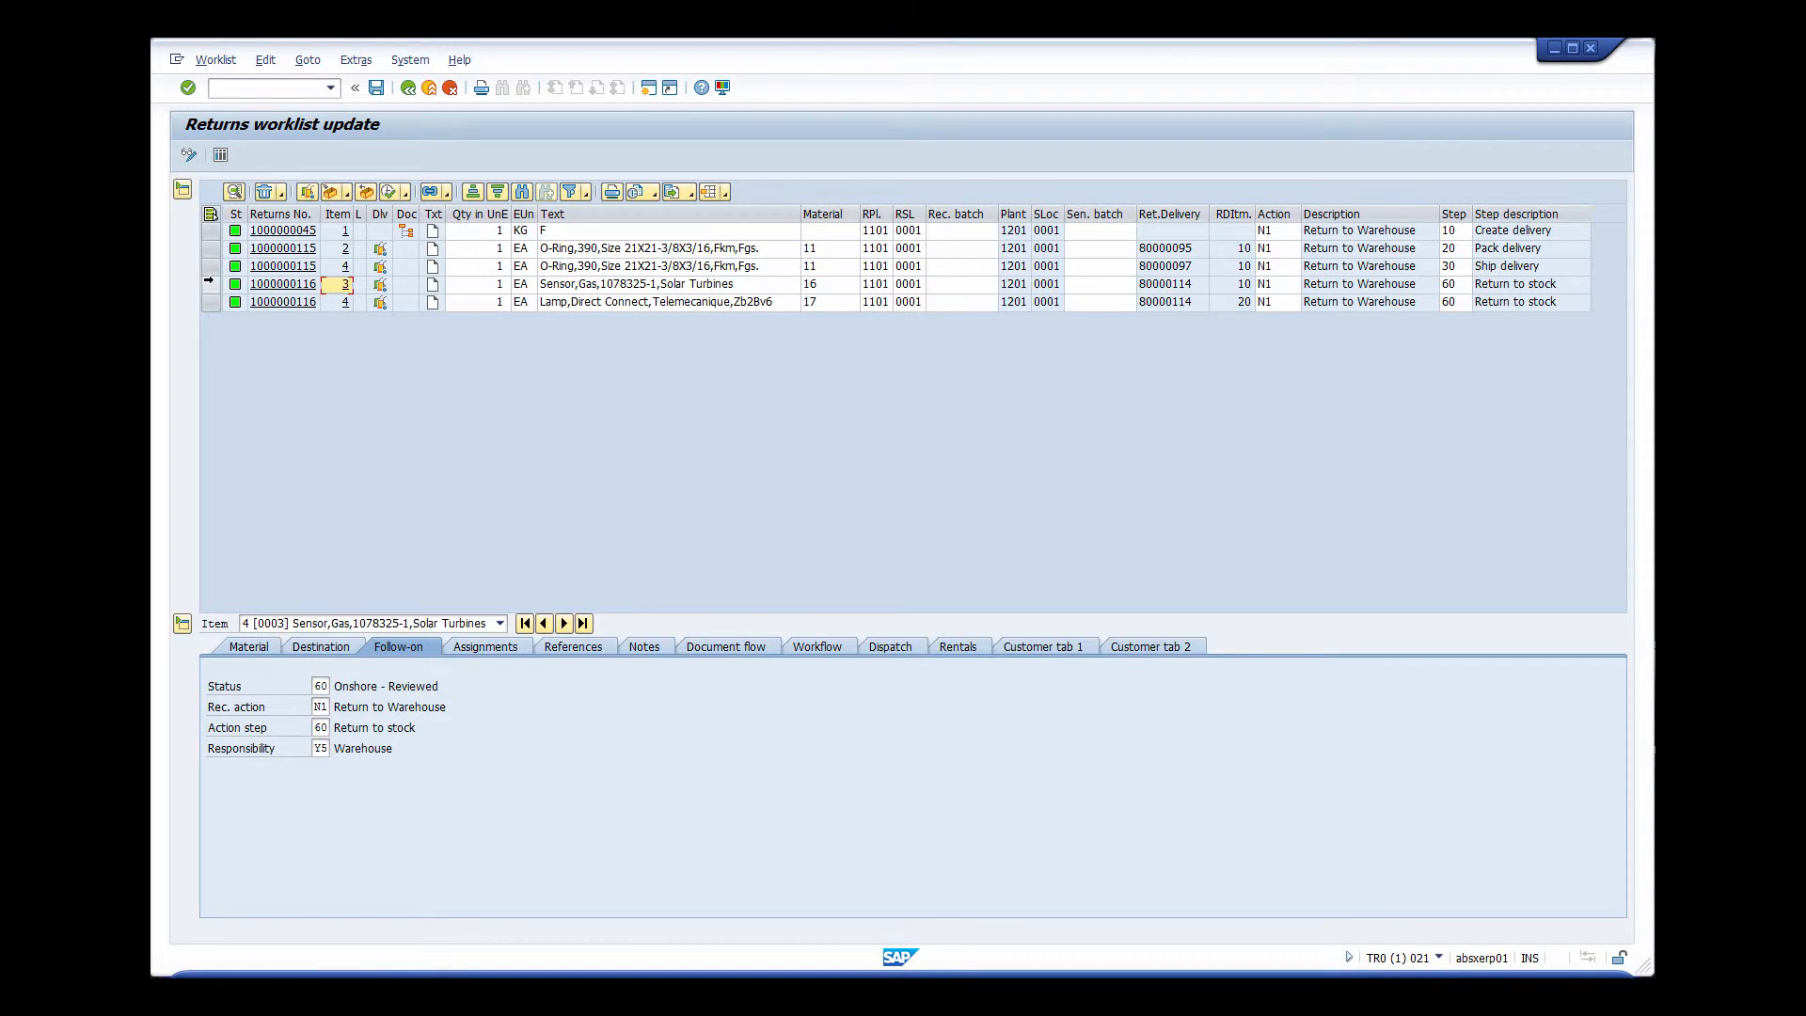
- Execute the Z011 Goods Receipt (Stock) process for the gas sensor item and close the returns processes window
click(209, 284)
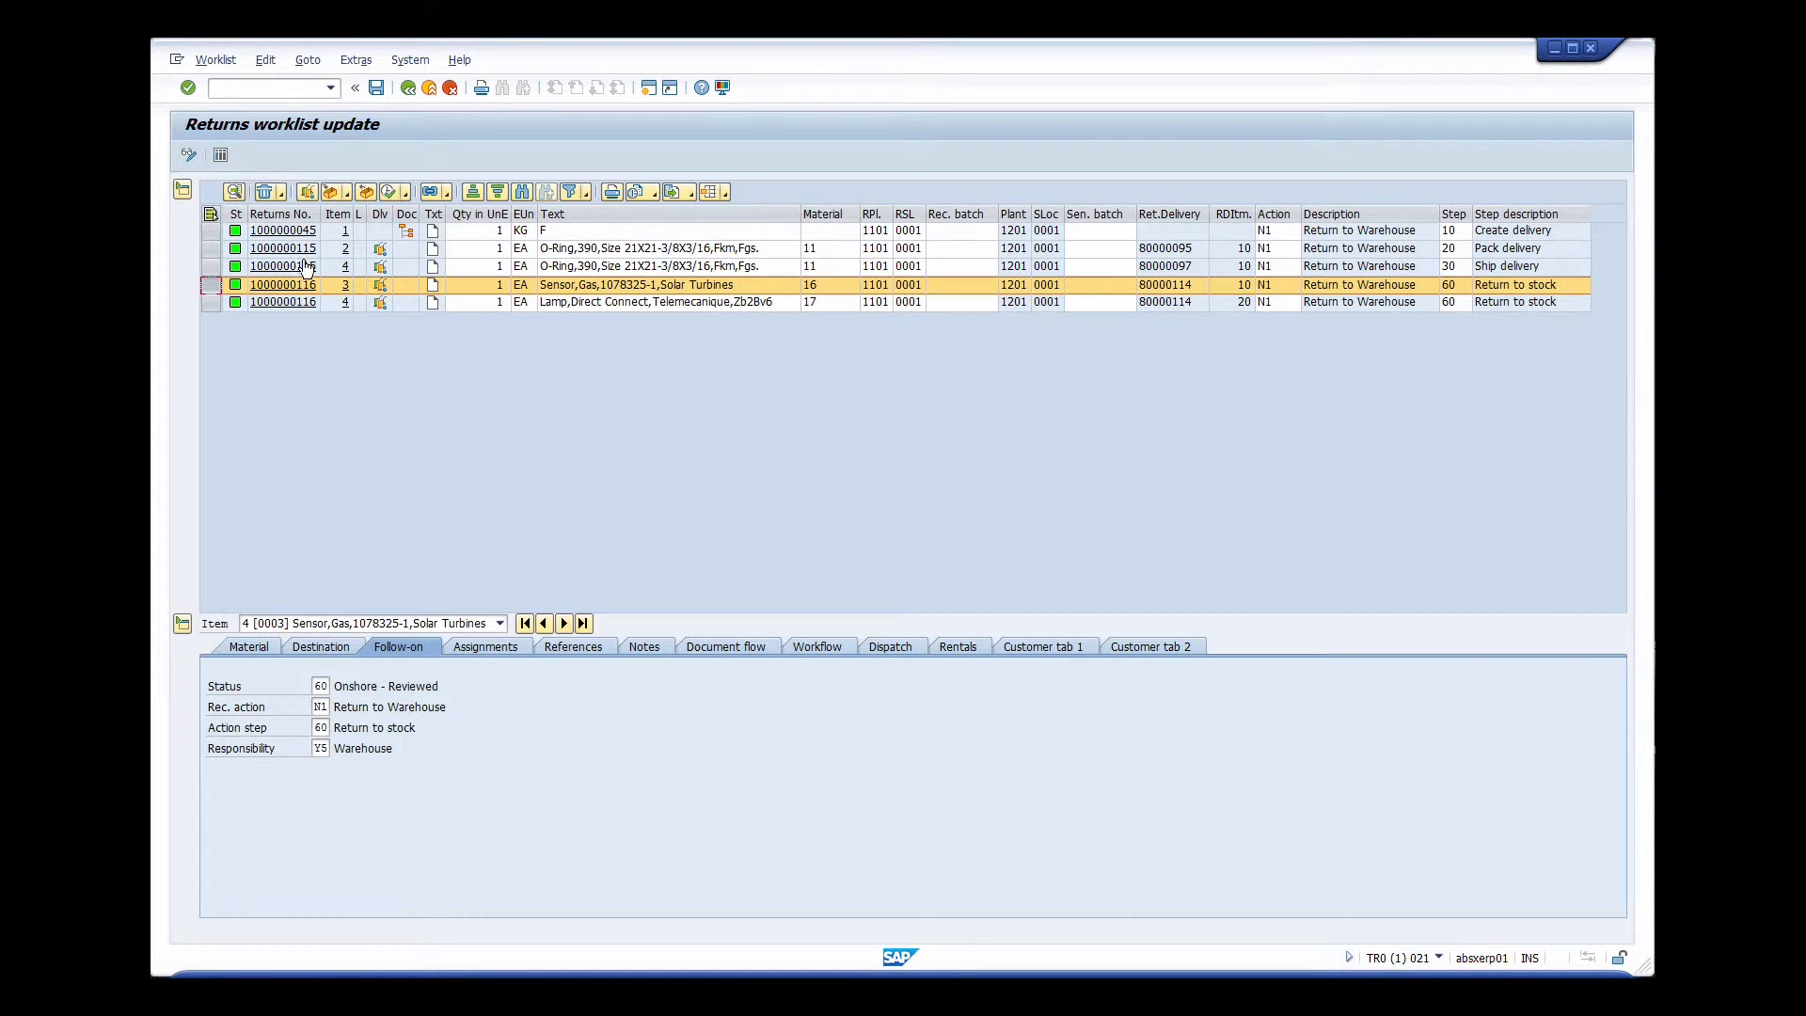
click(389, 192)
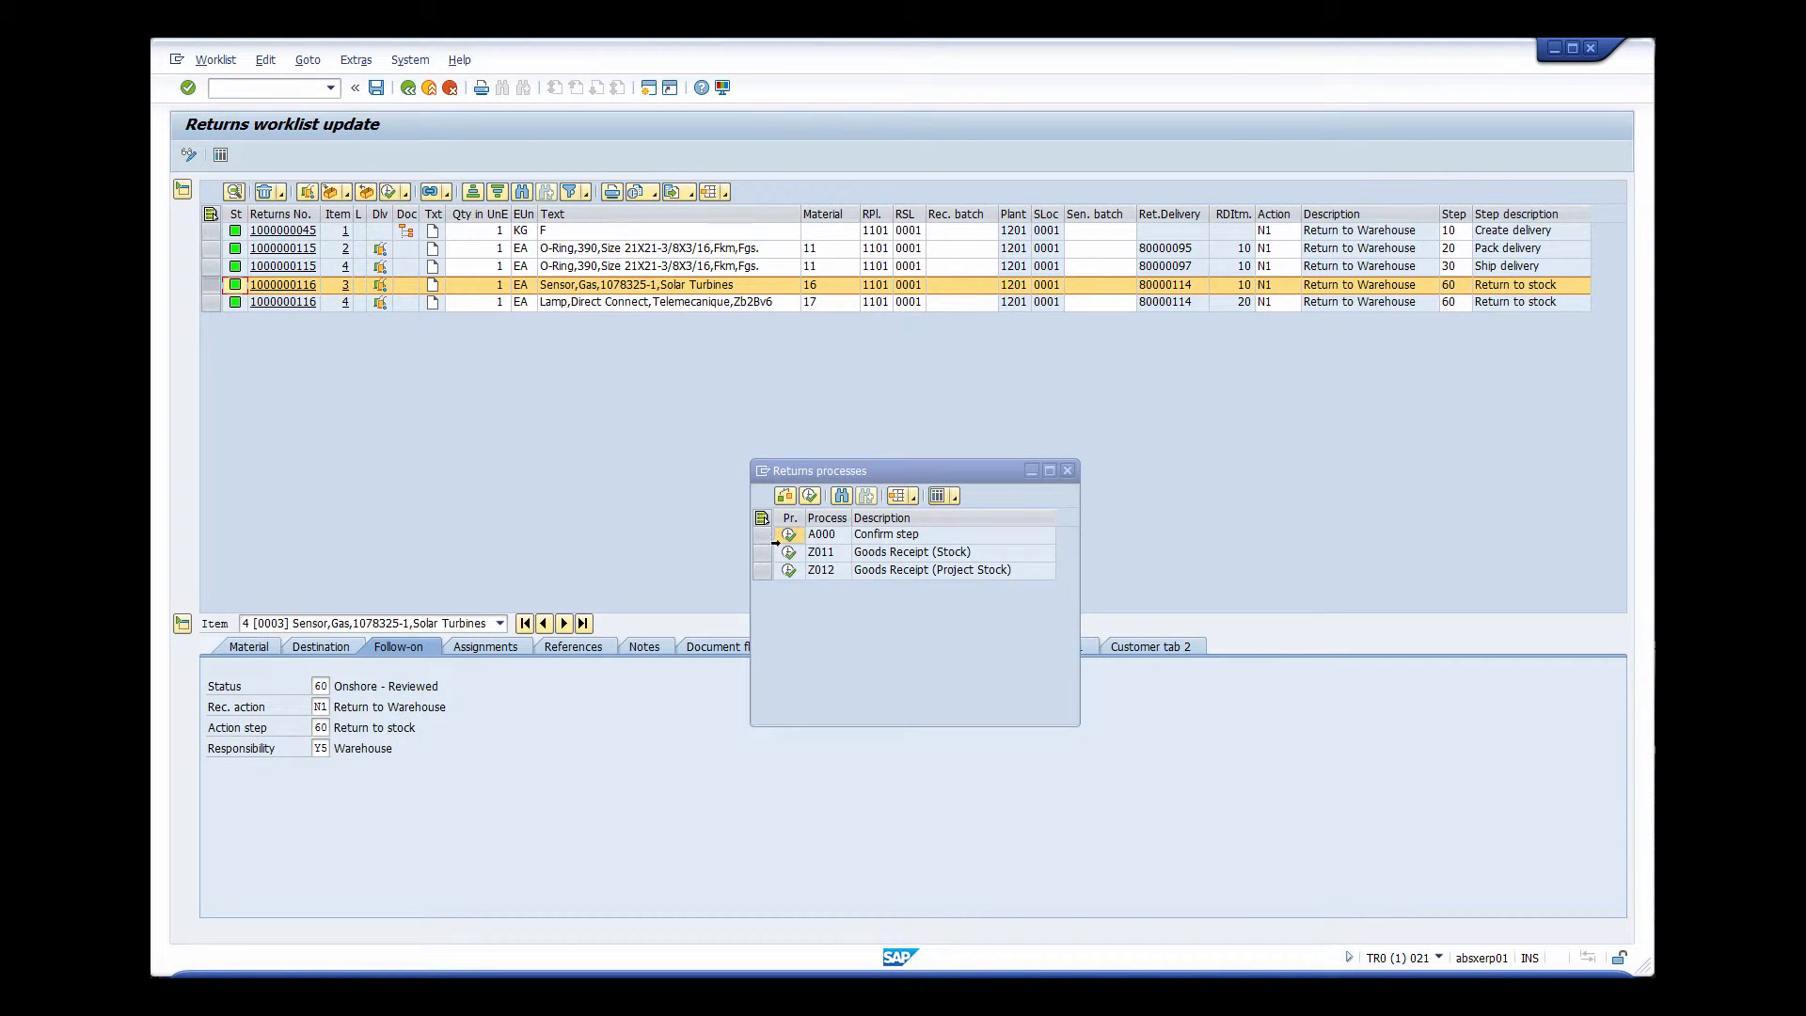
click(789, 555)
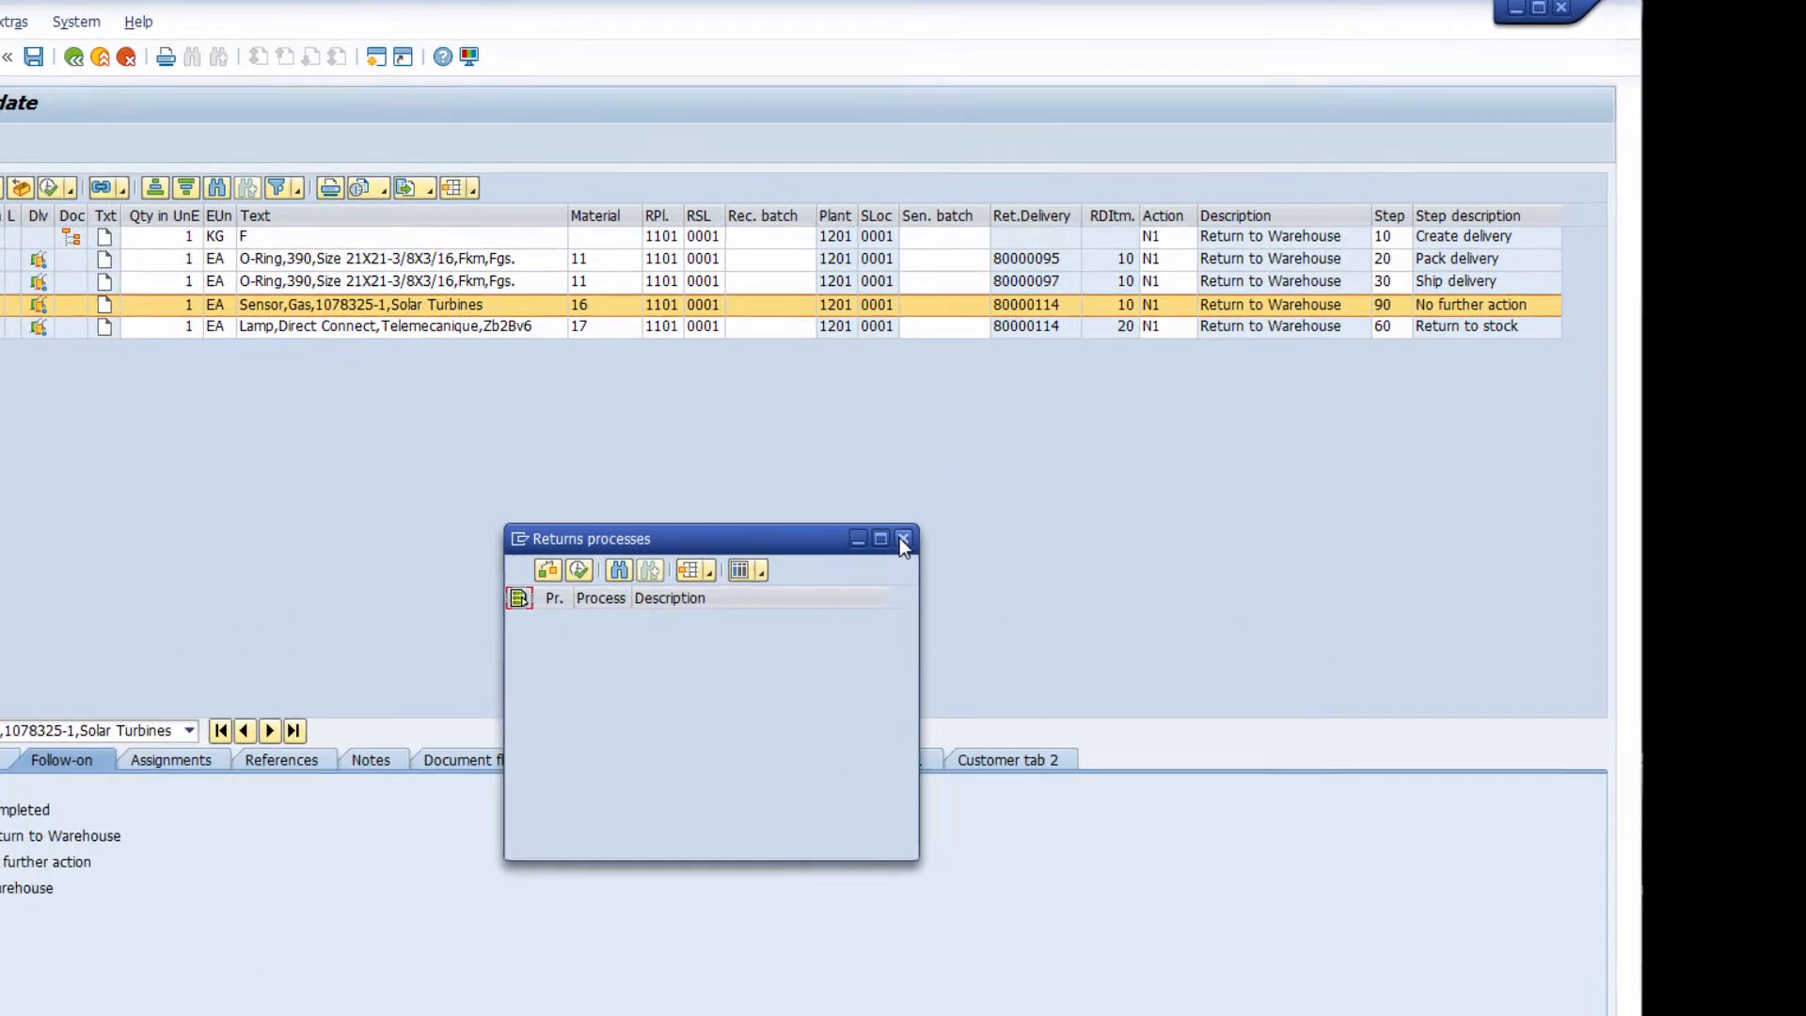
click(1066, 471)
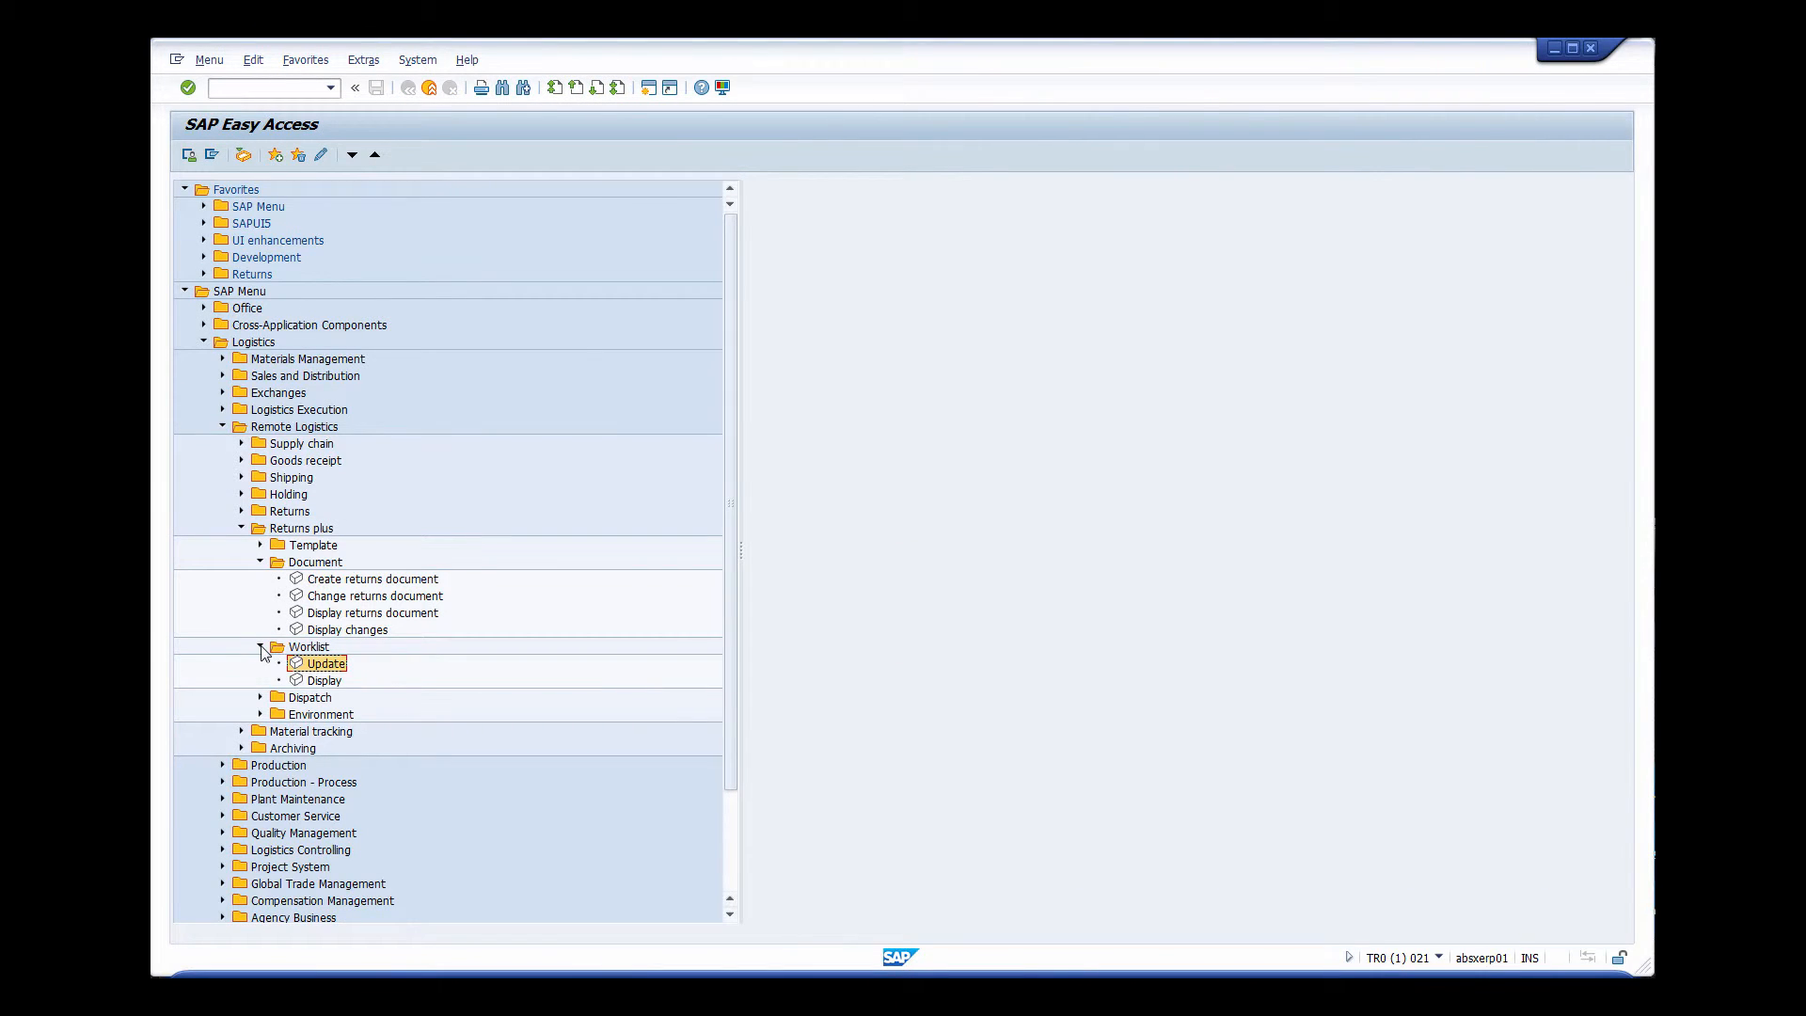
- Collapse the Worklist, Document and Returns plus folders and the whole SAP Menu tree
click(261, 647)
click(261, 562)
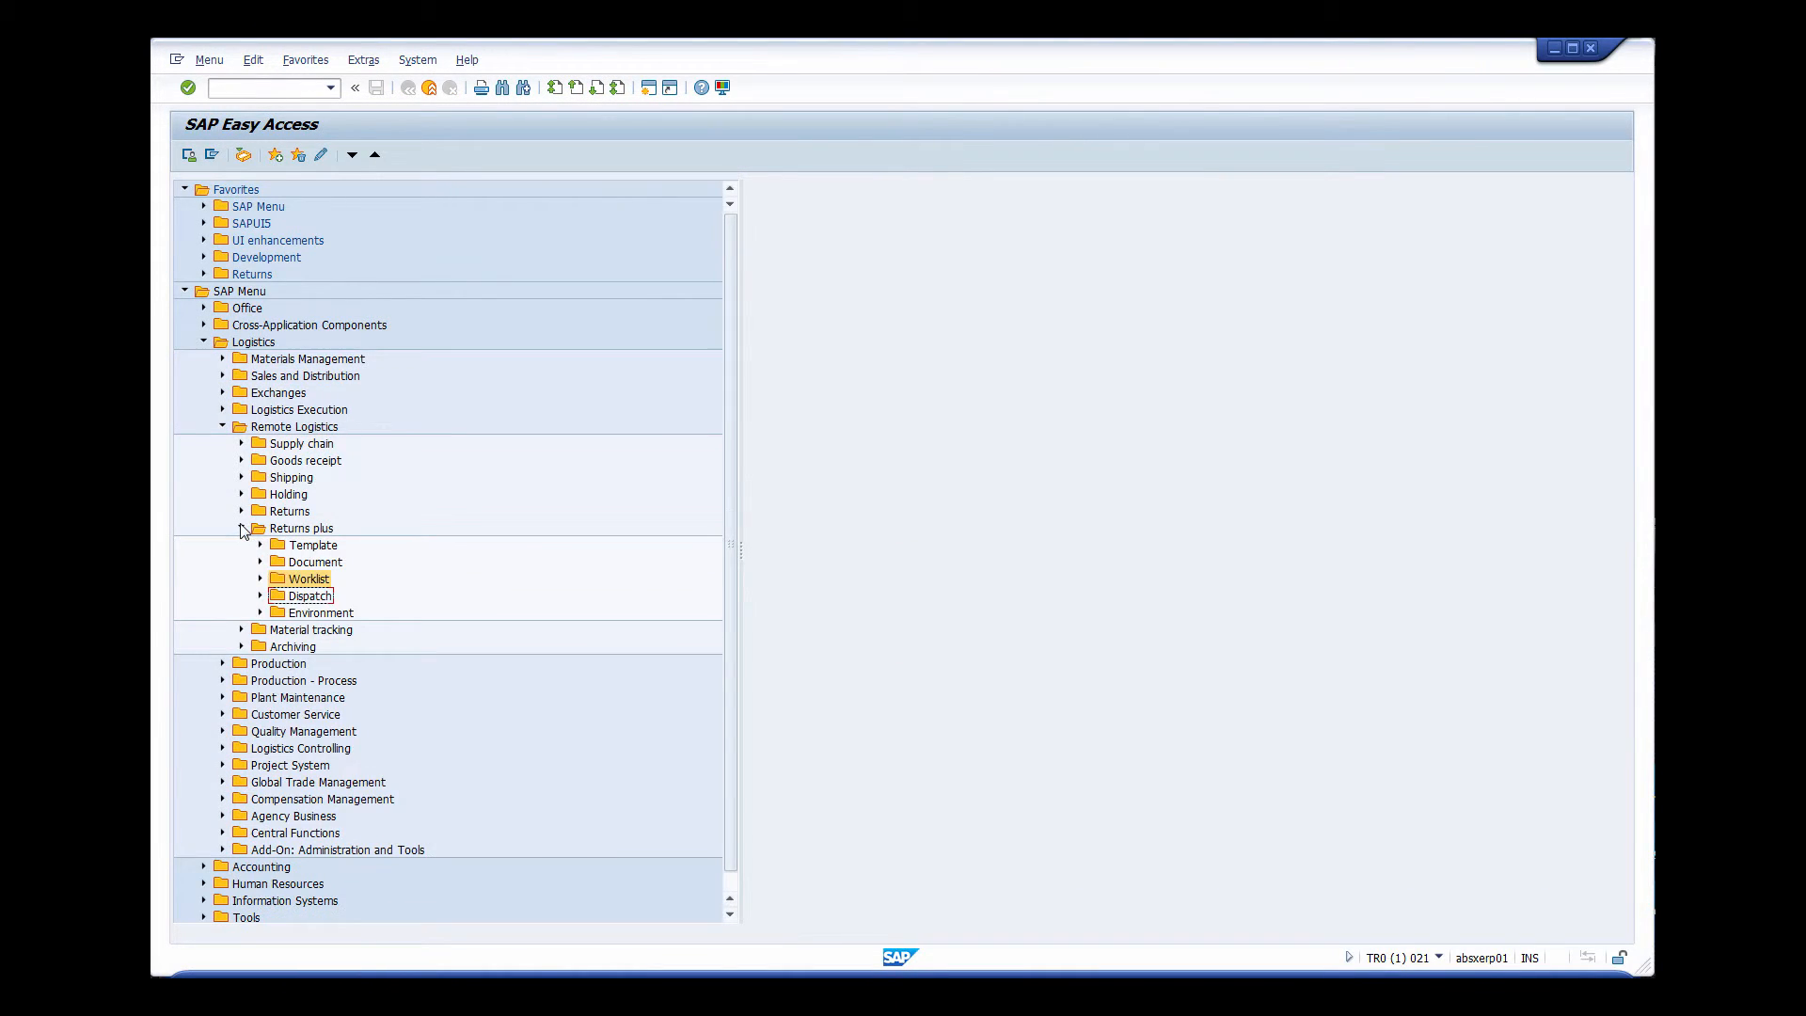
click(241, 528)
click(186, 293)
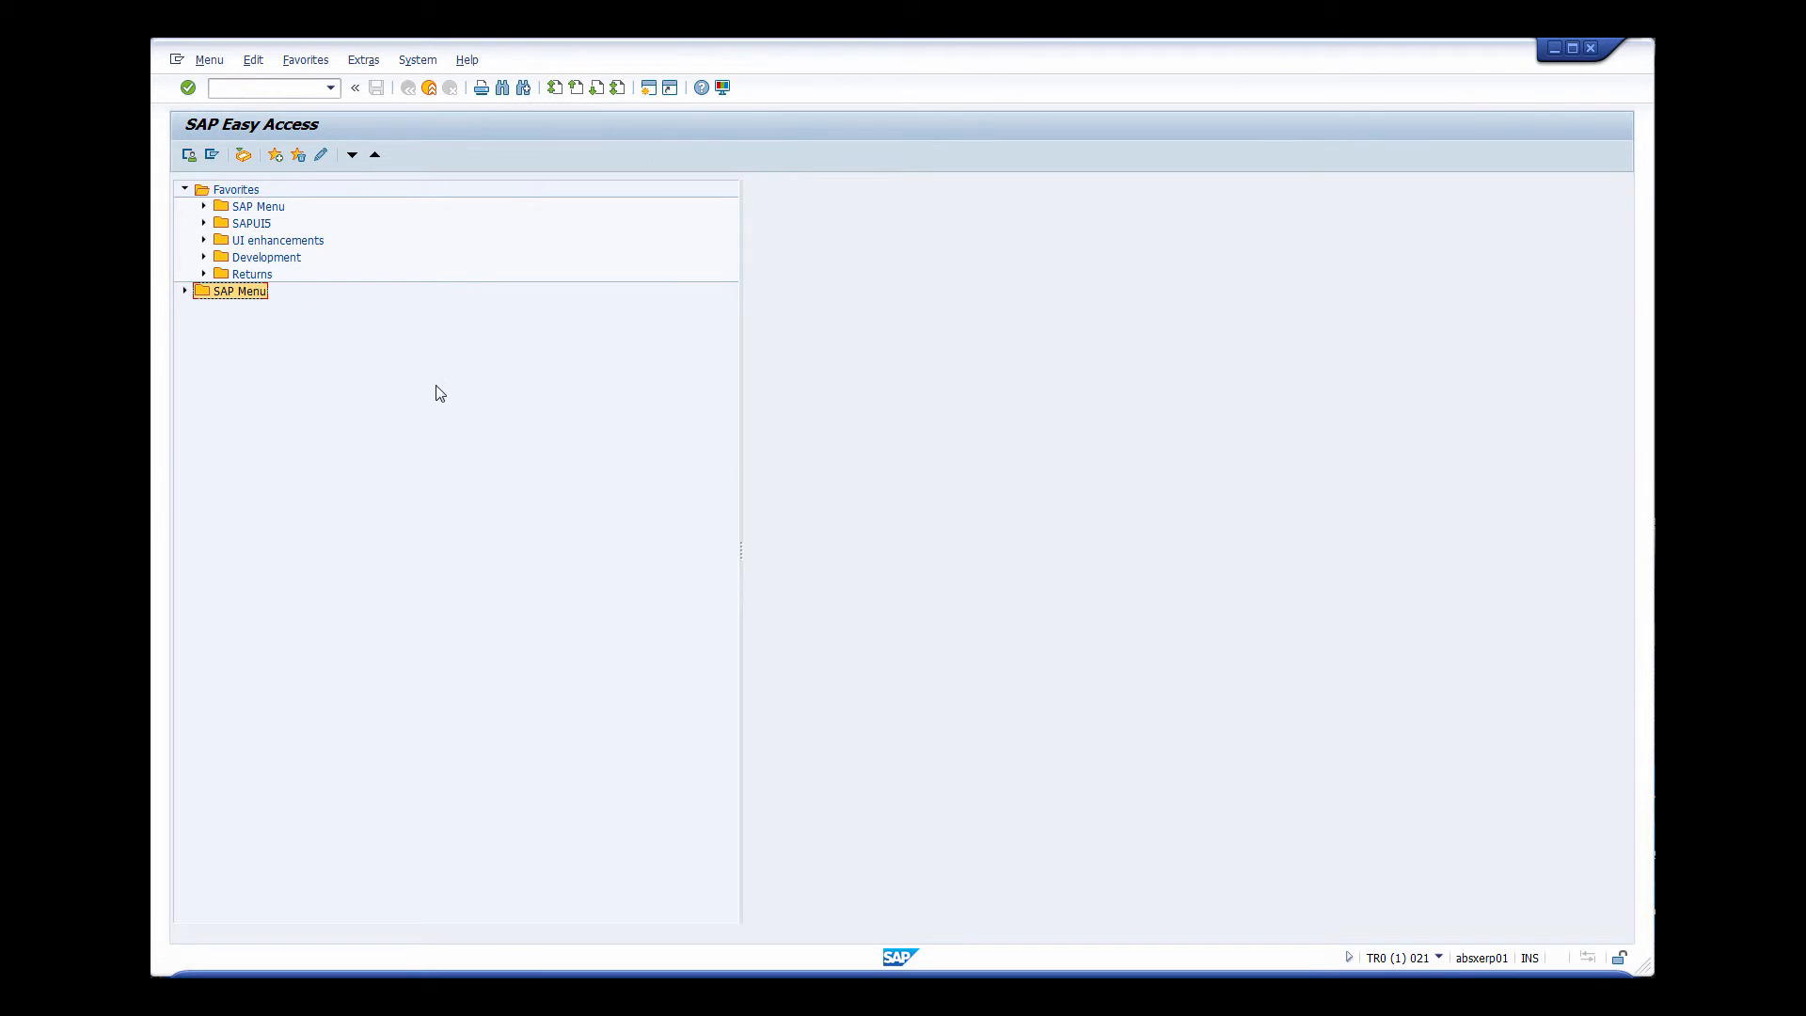